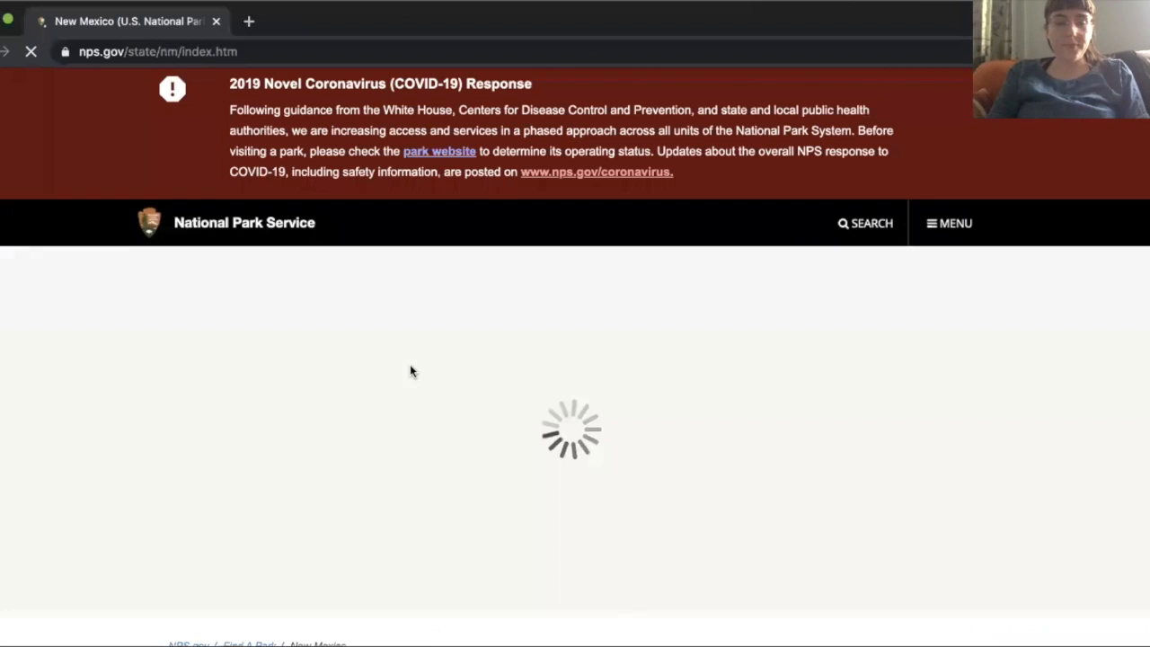
Look through the New Mexico parks list and open the Aztec Ruins National Monument page
{"action": "scroll", "coordinate": [411, 373], "scroll_direction": "down", "scroll_amount": 1}
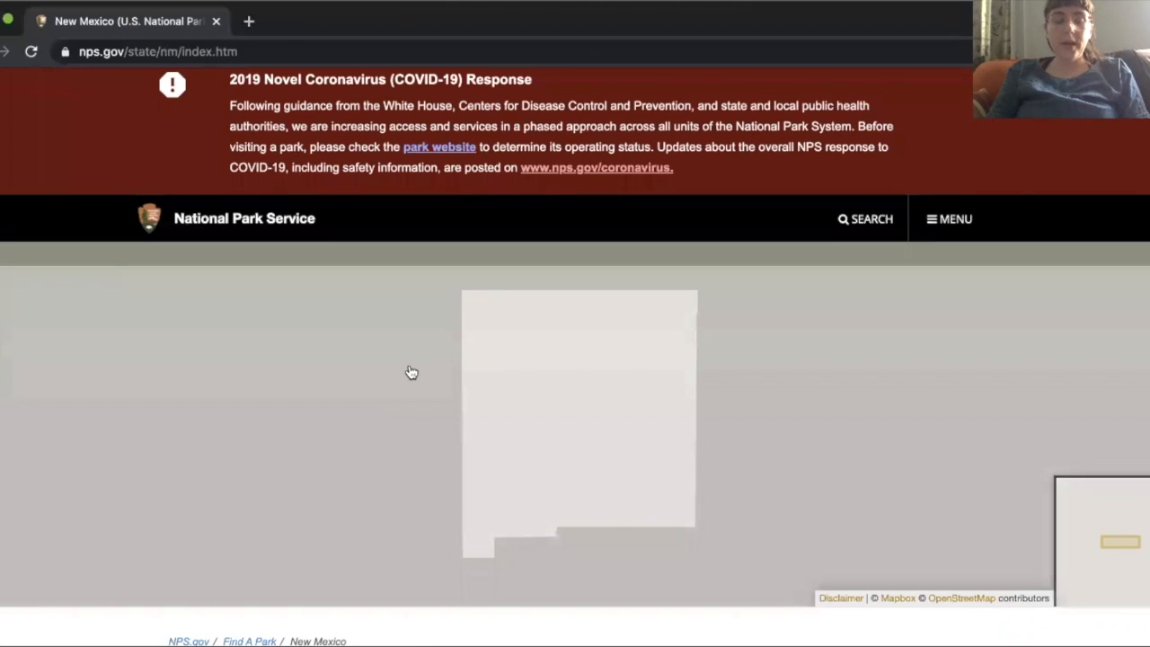
{"action": "scroll", "coordinate": [411, 373], "scroll_direction": "down", "scroll_amount": 5}
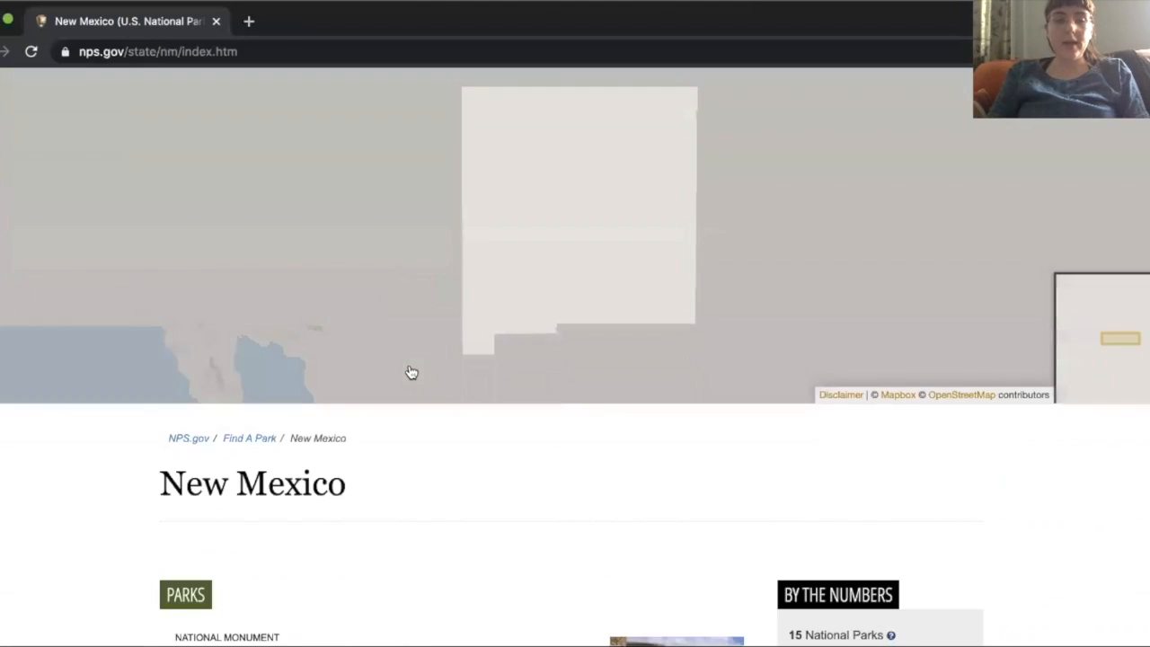
{"action": "scroll", "coordinate": [405, 339], "scroll_direction": "up", "scroll_amount": 3}
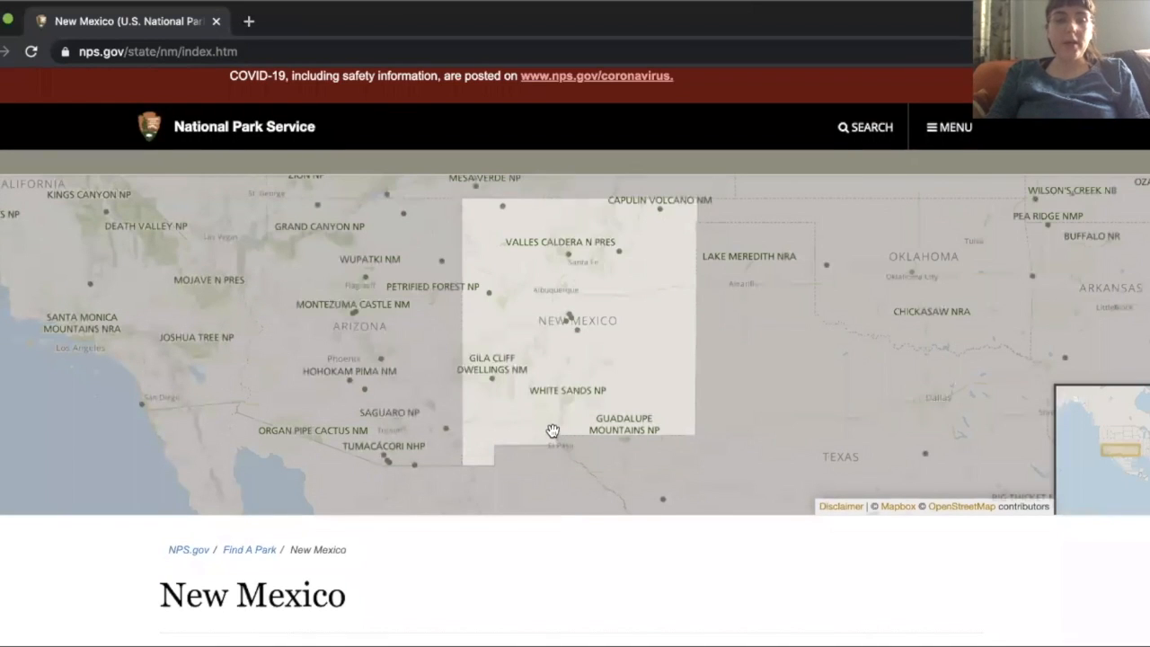
{"action": "scroll", "coordinate": [551, 432], "scroll_direction": "down", "scroll_amount": 8}
{"action": "scroll", "coordinate": [551, 431], "scroll_direction": "down", "scroll_amount": 4}
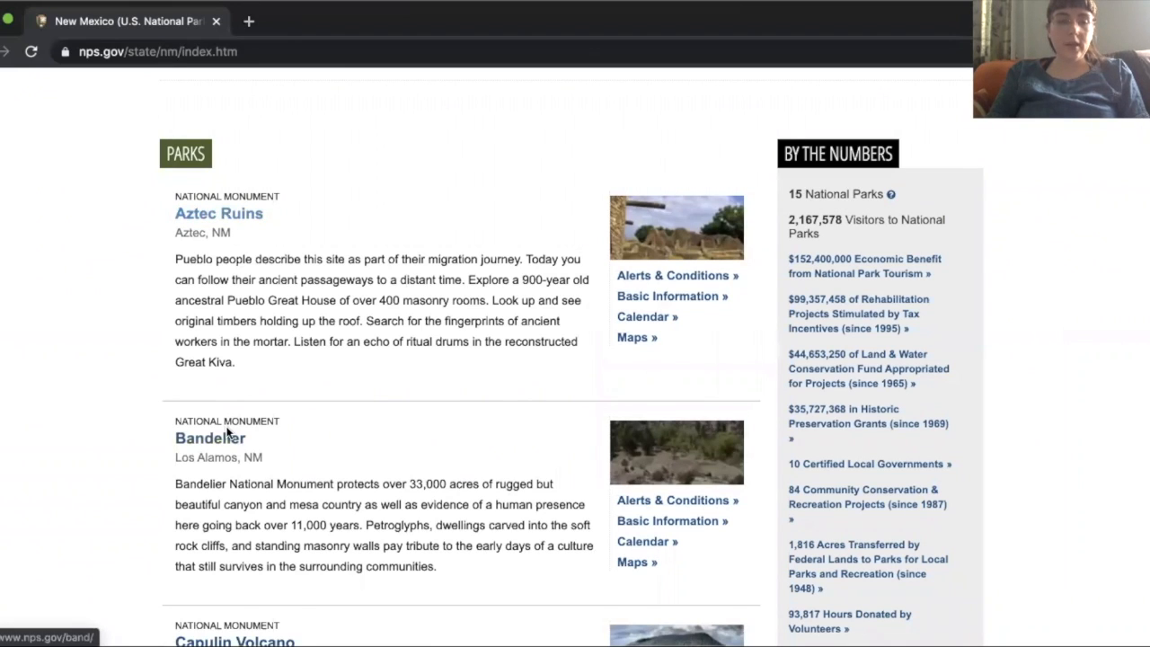
{"action": "scroll", "coordinate": [227, 429], "scroll_direction": "down", "scroll_amount": 5}
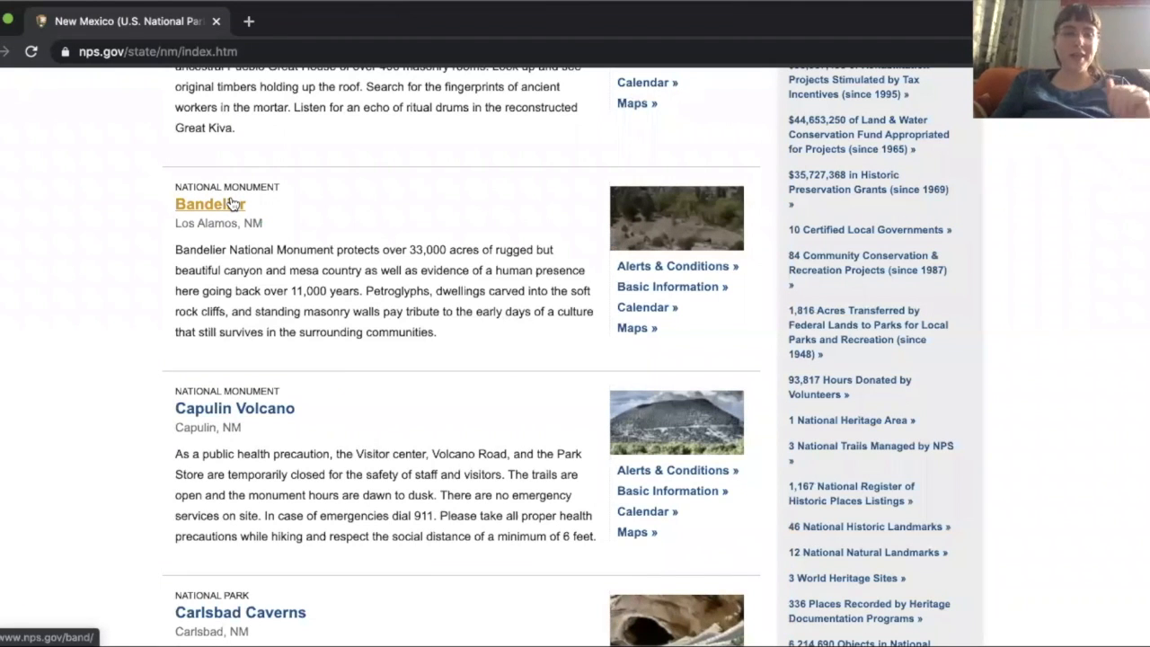
{"action": "scroll", "coordinate": [232, 203], "scroll_direction": "up", "scroll_amount": 3}
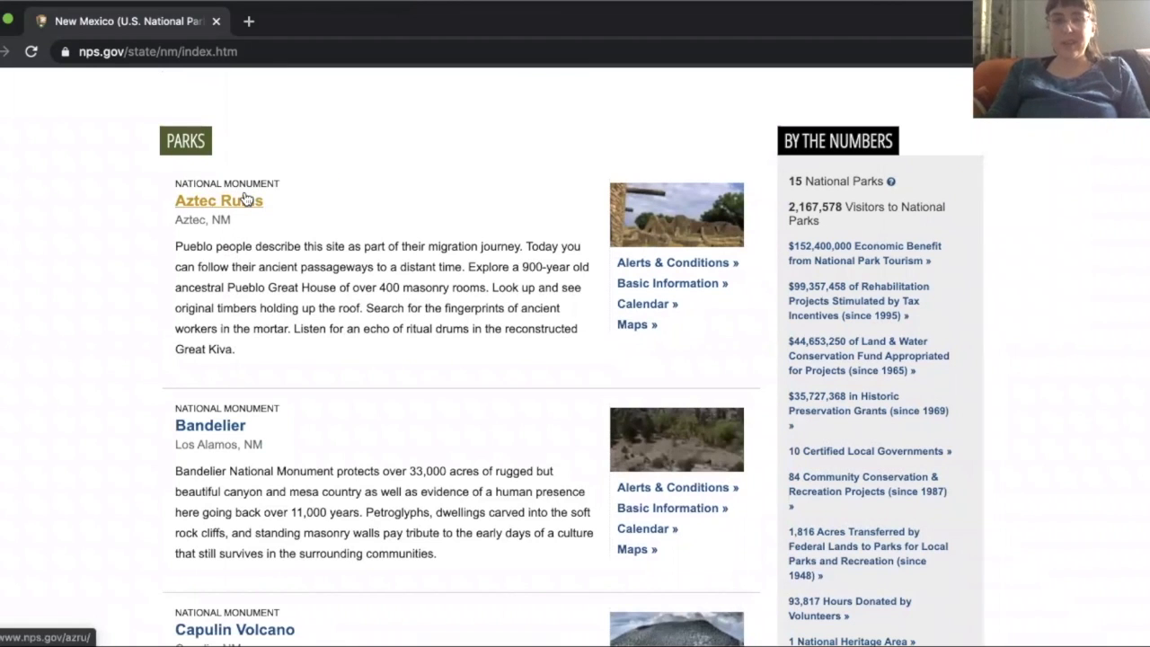
{"action": "left_click", "coordinate": [245, 198]}
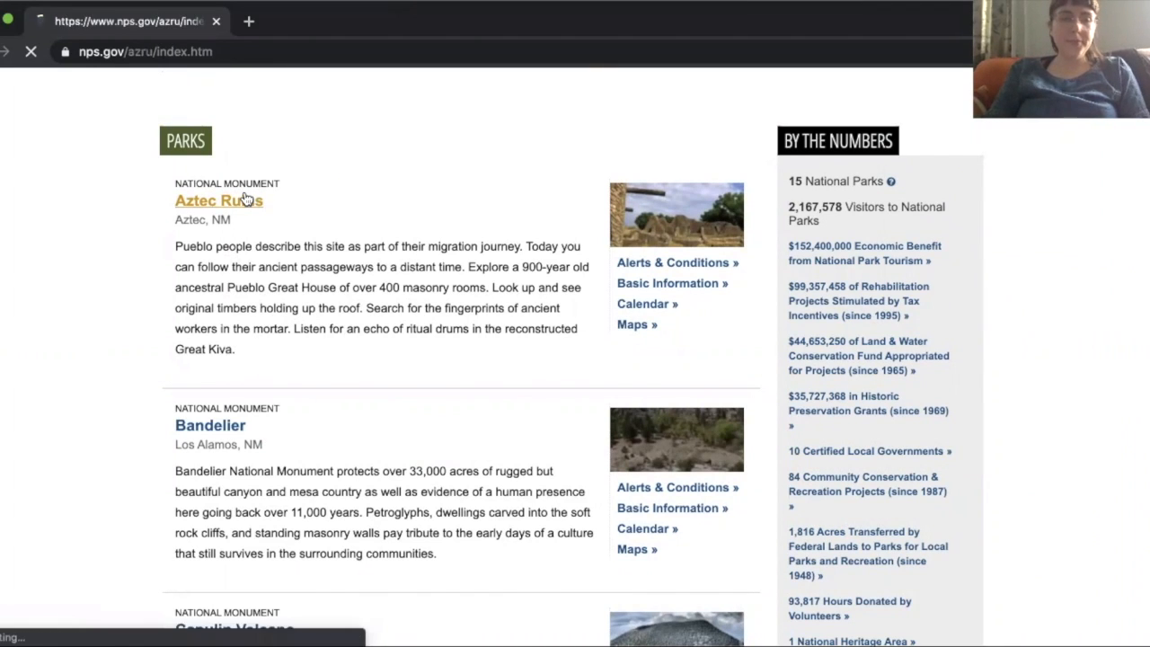
Examine the Aztec Ruins page from its alerts and introduction to the linked features at its end for reference photos
{"action": "scroll", "coordinate": [254, 253], "scroll_direction": "down", "scroll_amount": 5}
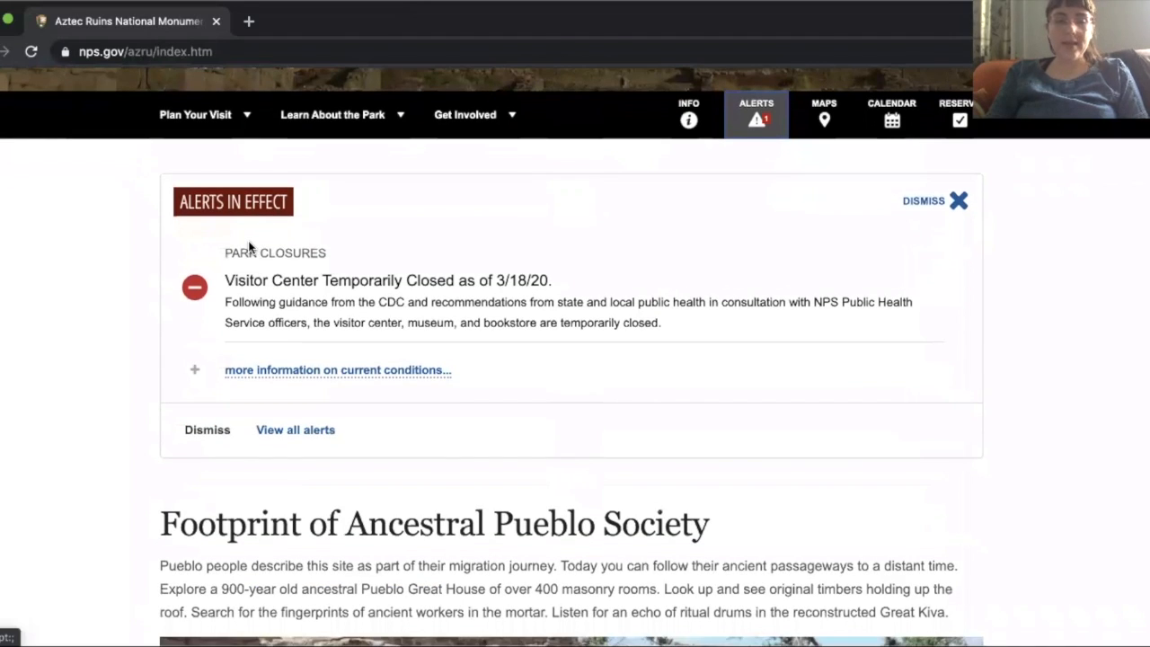
{"action": "scroll", "coordinate": [248, 247], "scroll_direction": "down", "scroll_amount": 7}
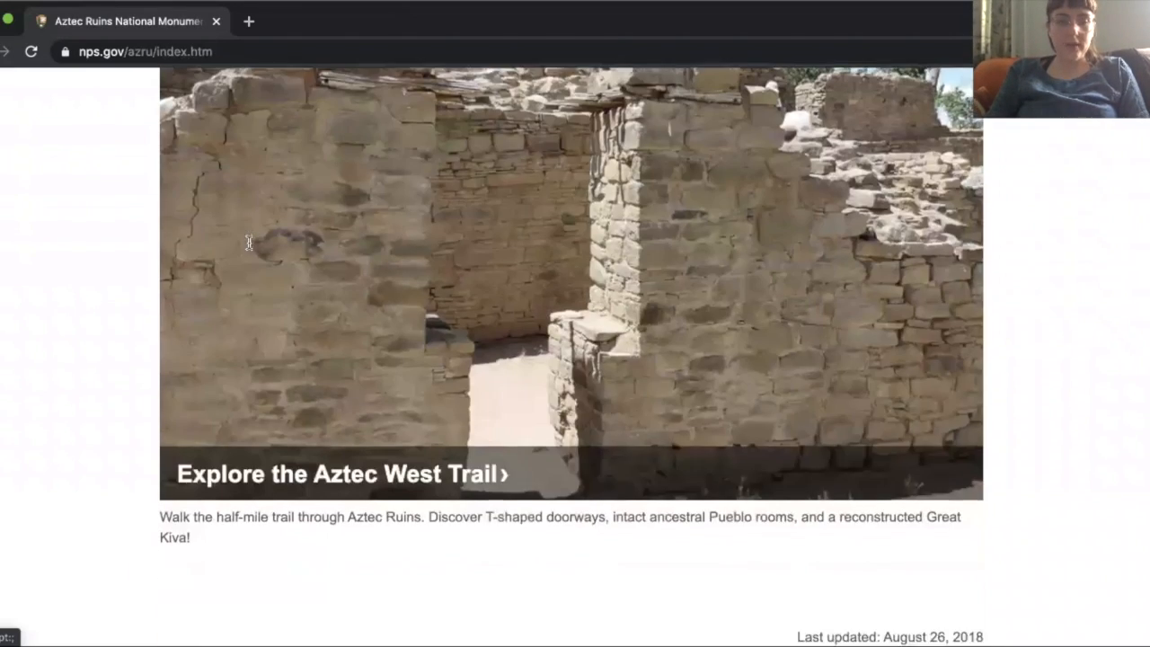
{"action": "scroll", "coordinate": [248, 244], "scroll_direction": "down", "scroll_amount": 4}
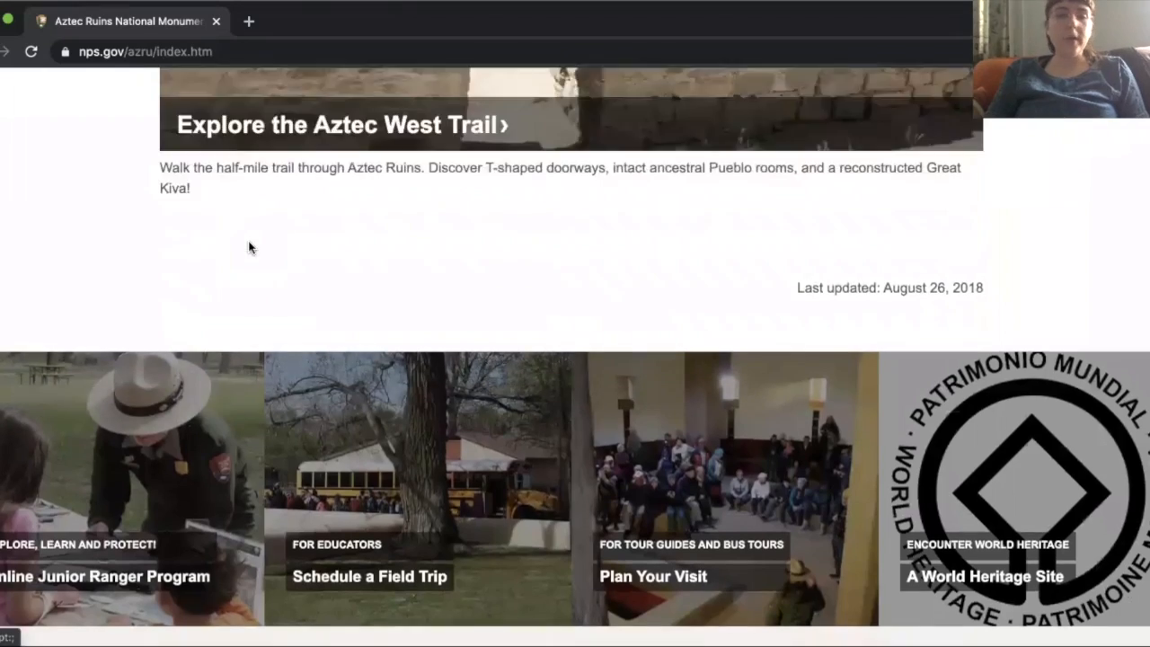
{"action": "scroll", "coordinate": [249, 245], "scroll_direction": "up", "scroll_amount": 6}
{"action": "scroll", "coordinate": [216, 124], "scroll_direction": "down", "scroll_amount": 1}
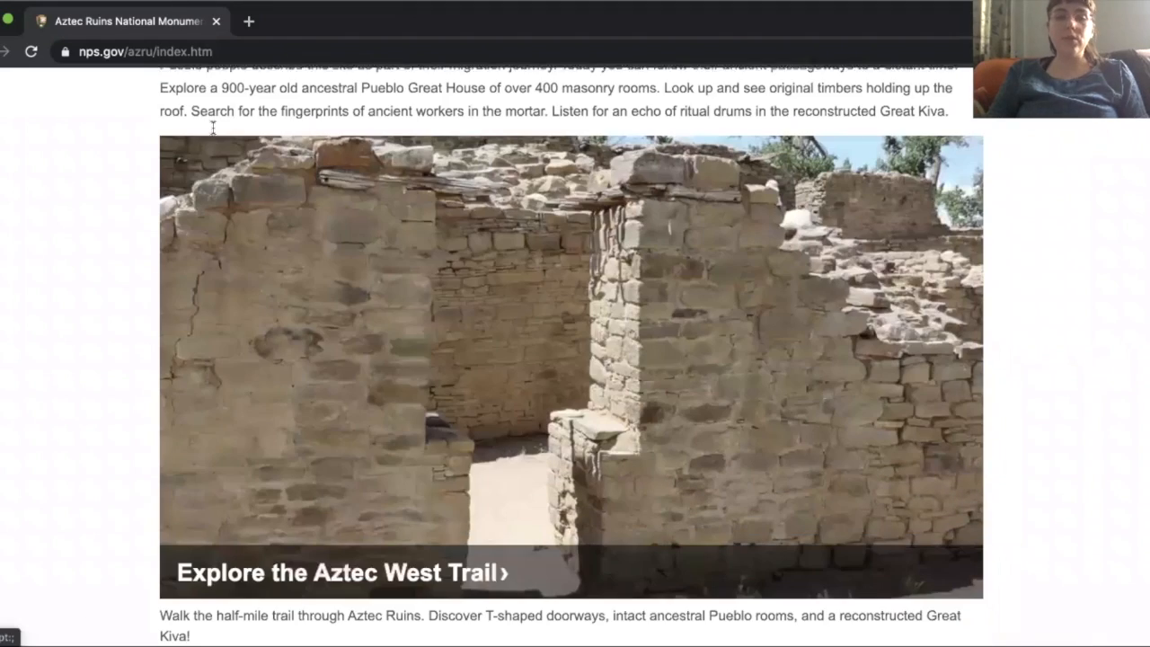
{"action": "scroll", "coordinate": [214, 130], "scroll_direction": "down", "scroll_amount": 1}
{"action": "scroll", "coordinate": [214, 132], "scroll_direction": "down", "scroll_amount": 1}
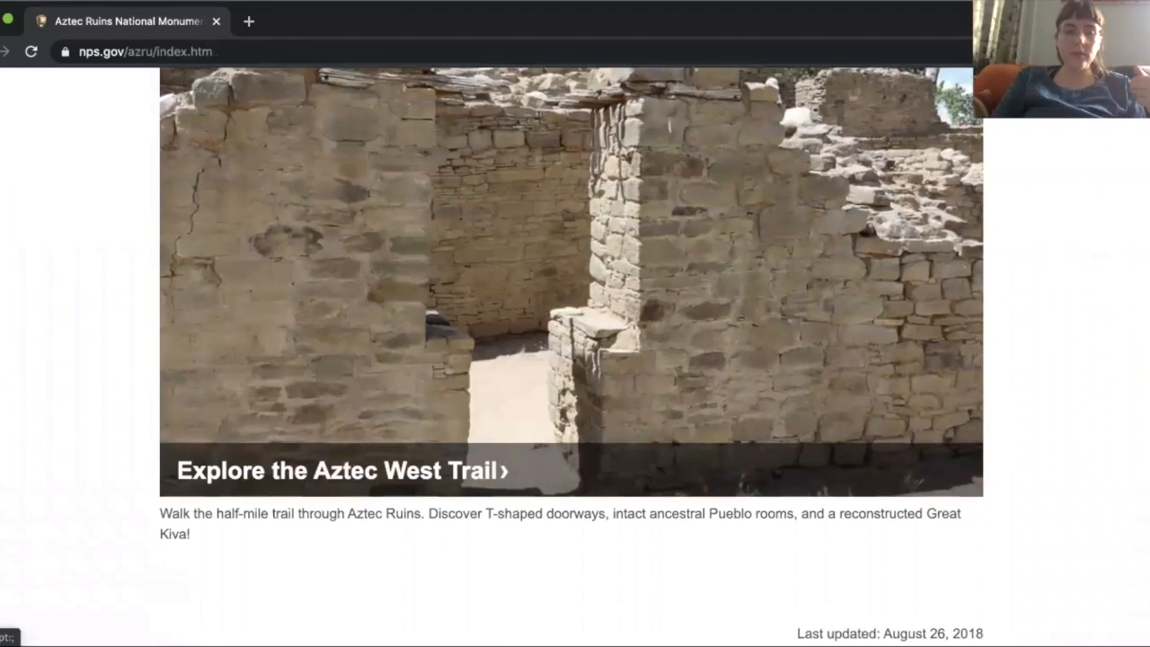
{"action": "scroll", "coordinate": [333, 321], "scroll_direction": "down", "scroll_amount": 6}
{"action": "scroll", "coordinate": [334, 322], "scroll_direction": "down", "scroll_amount": 3}
{"action": "scroll", "coordinate": [333, 321], "scroll_direction": "up", "scroll_amount": 5}
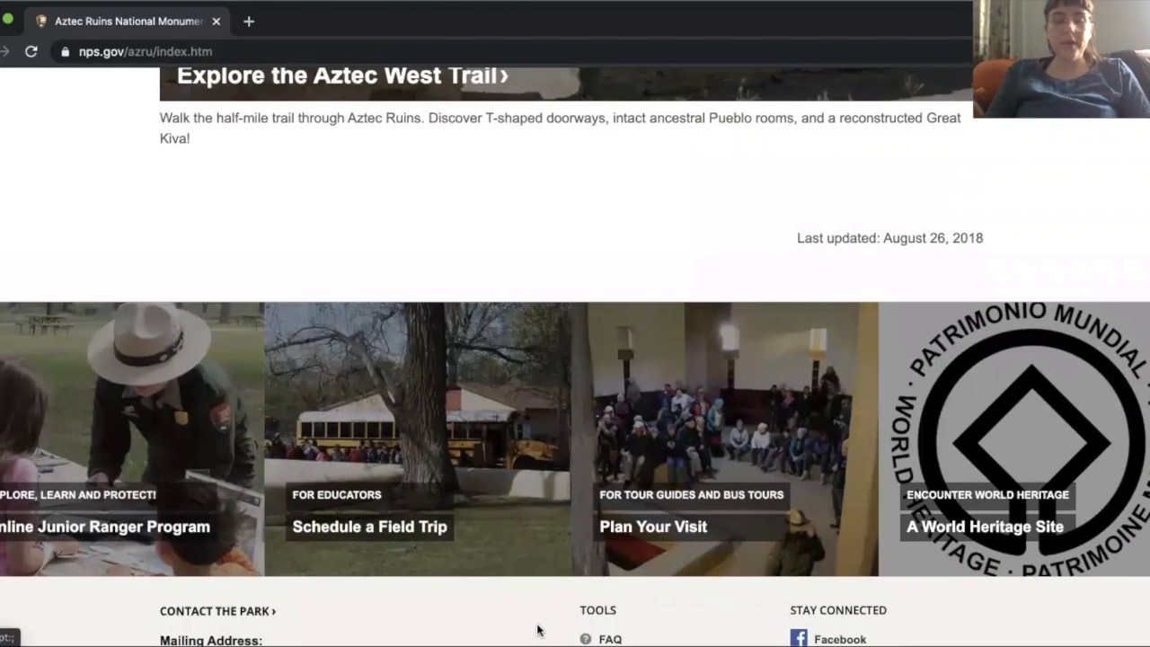
{"action": "scroll", "coordinate": [539, 626], "scroll_direction": "down", "scroll_amount": 1}
{"action": "scroll", "coordinate": [537, 631], "scroll_direction": "up", "scroll_amount": 5}
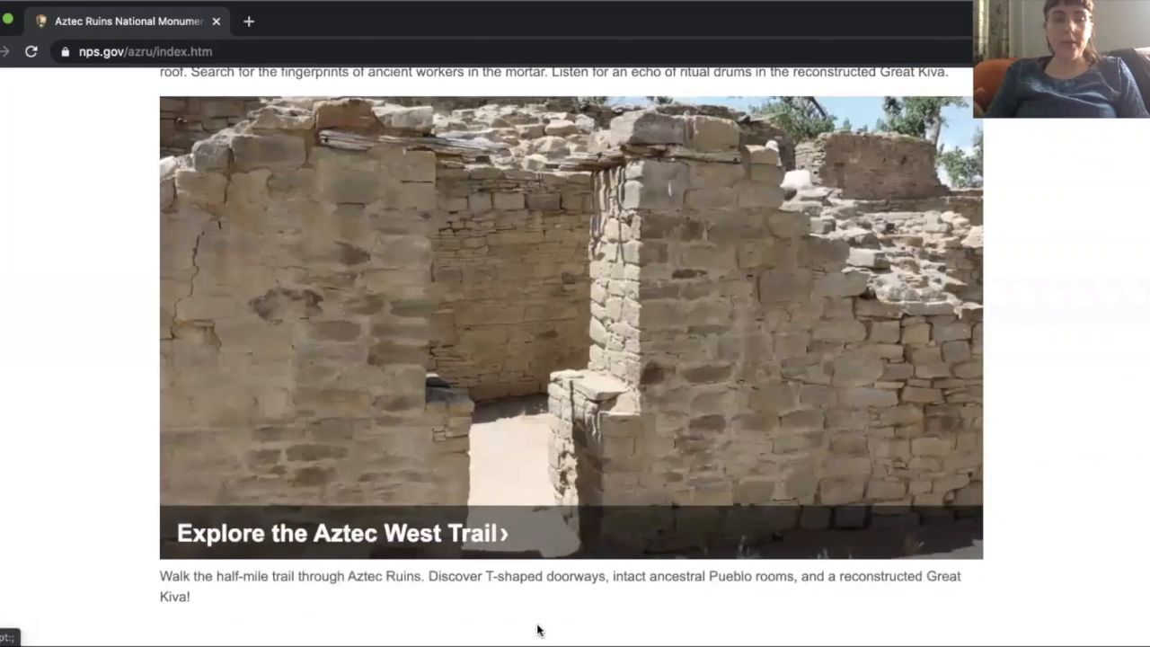
Follow the Explore the Aztec West Trail link and browse the photos in the Plan Your Visit slideshow
{"action": "left_click", "coordinate": [456, 550]}
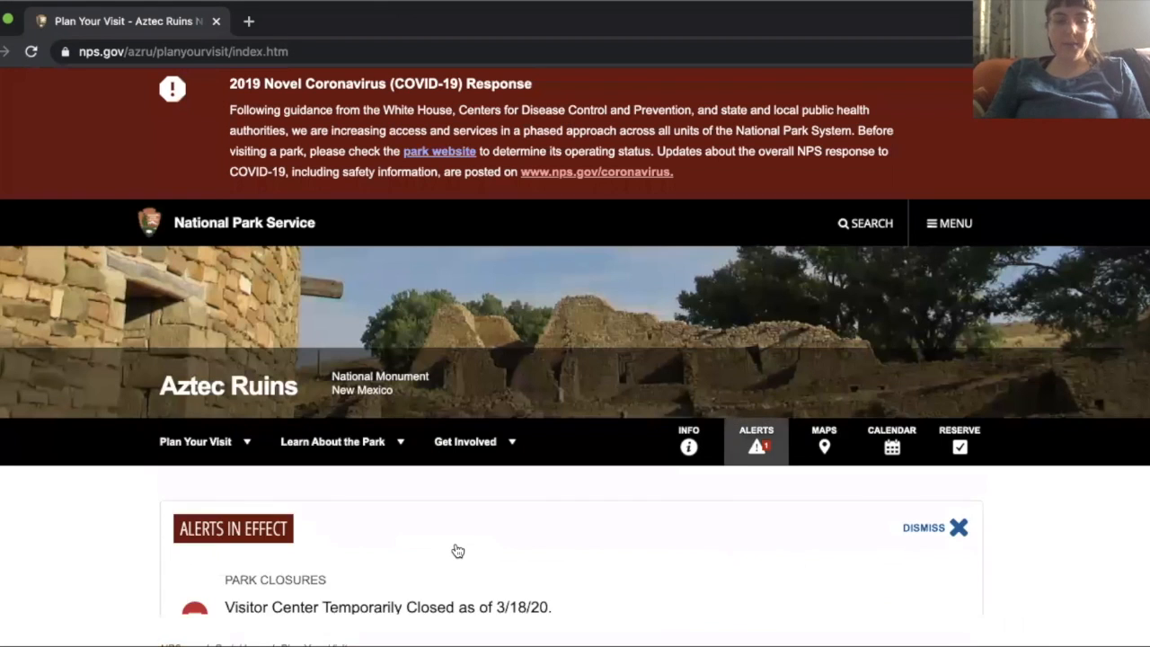
{"action": "scroll", "coordinate": [457, 549], "scroll_direction": "down", "scroll_amount": 6}
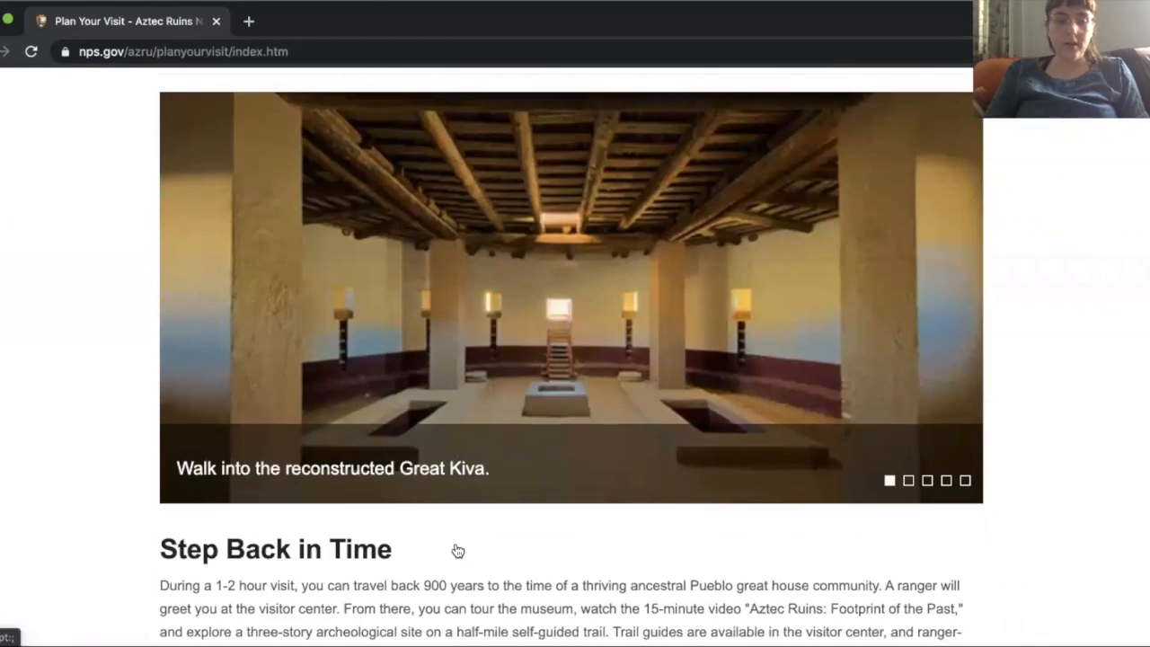
{"action": "scroll", "coordinate": [456, 549], "scroll_direction": "down", "scroll_amount": 2}
{"action": "scroll", "coordinate": [456, 549], "scroll_direction": "up", "scroll_amount": 3}
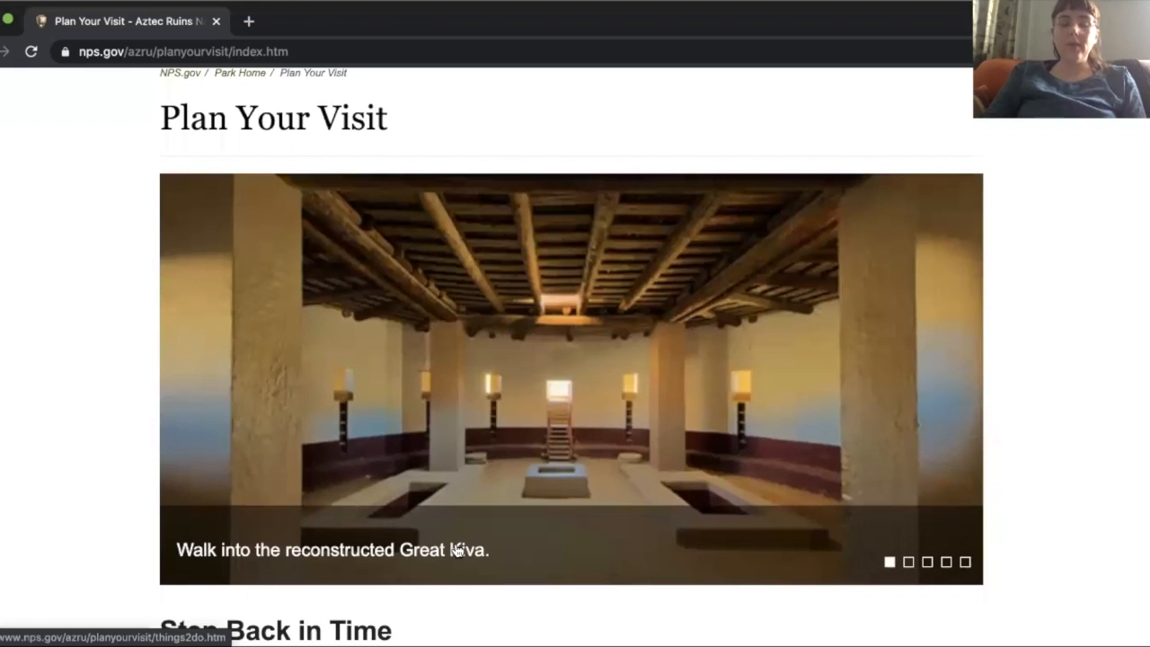
{"action": "left_click", "coordinate": [908, 561]}
{"action": "left_click", "coordinate": [926, 562]}
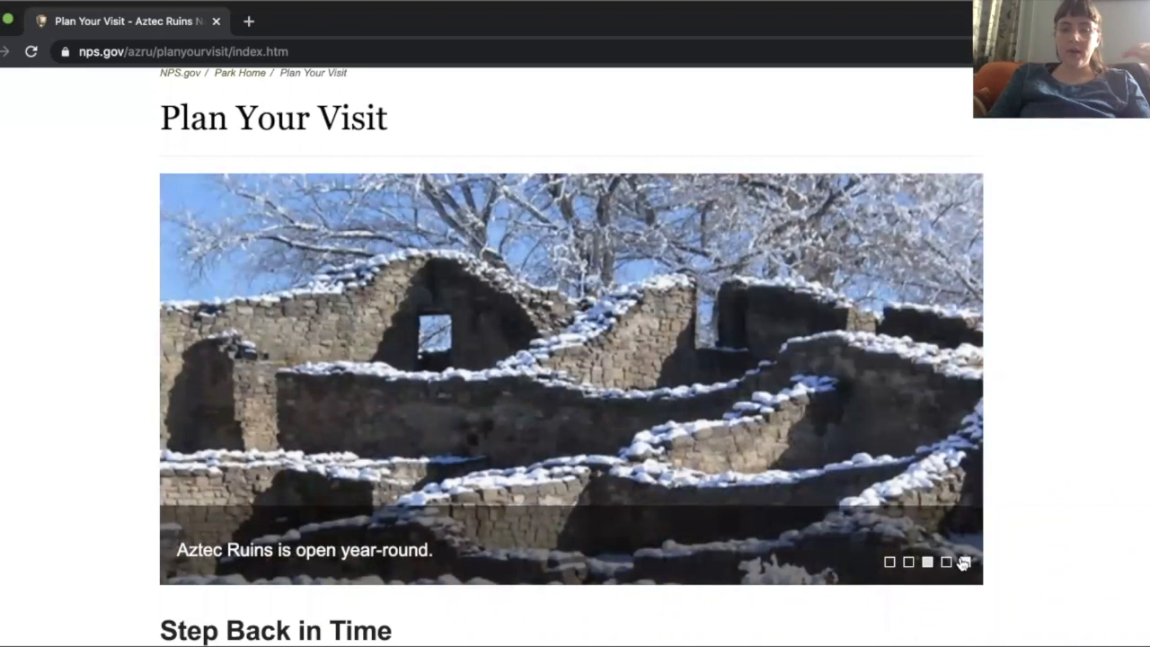
{"action": "left_click", "coordinate": [944, 562]}
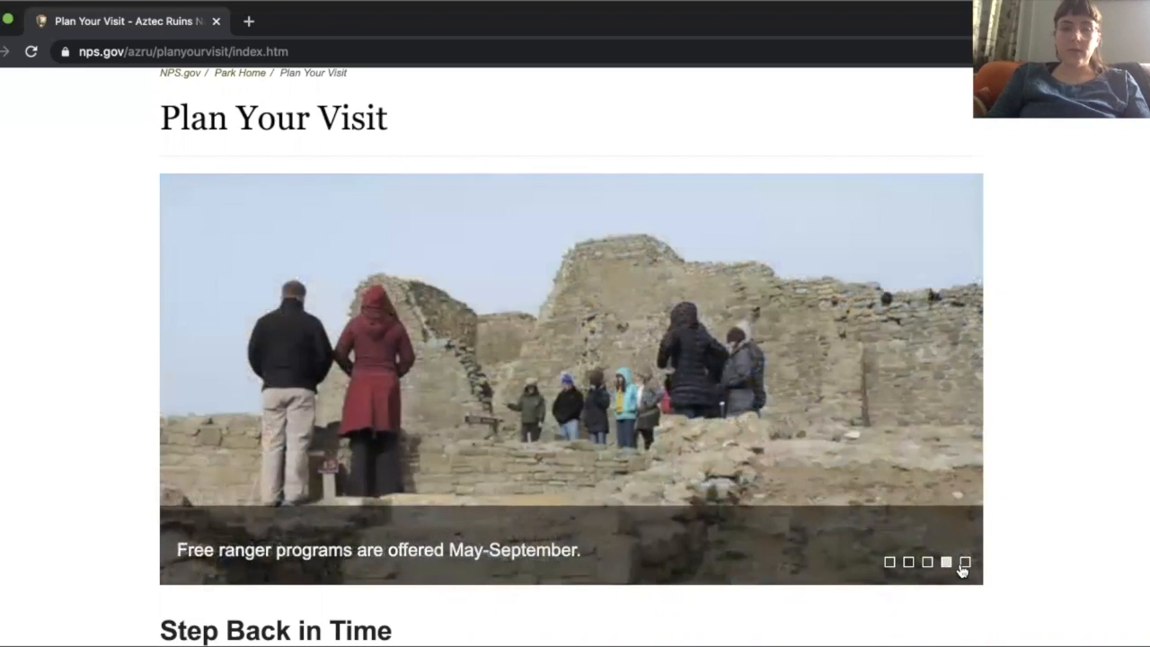
{"action": "left_click", "coordinate": [971, 569]}
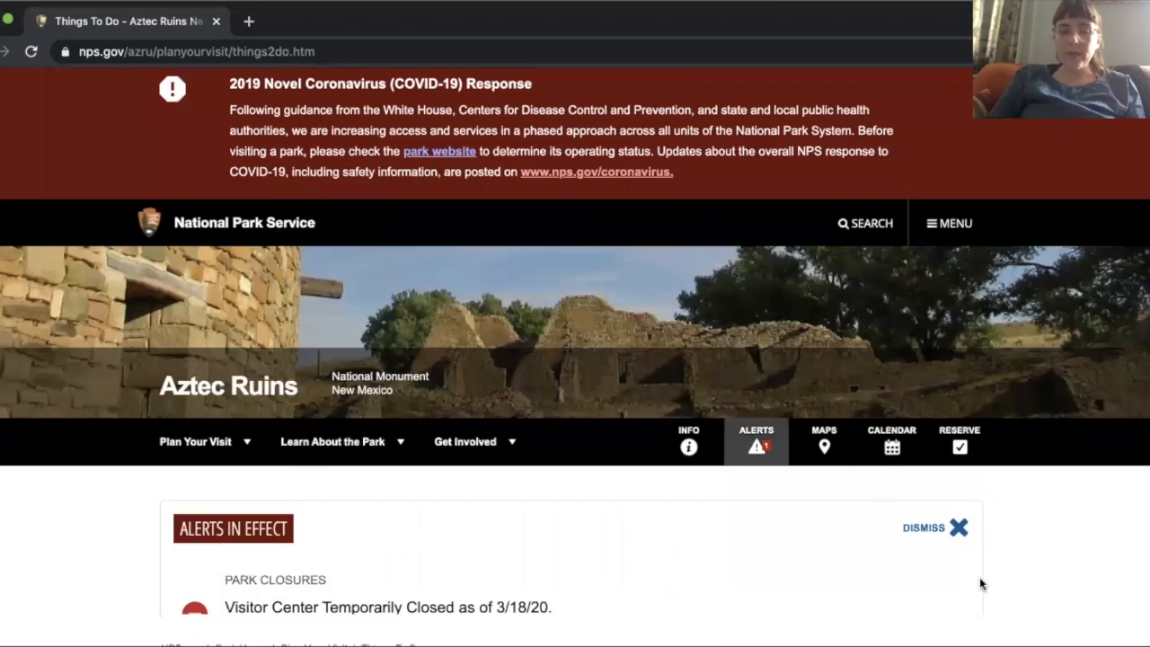
{"action": "scroll", "coordinate": [979, 584], "scroll_direction": "down", "scroll_amount": 8}
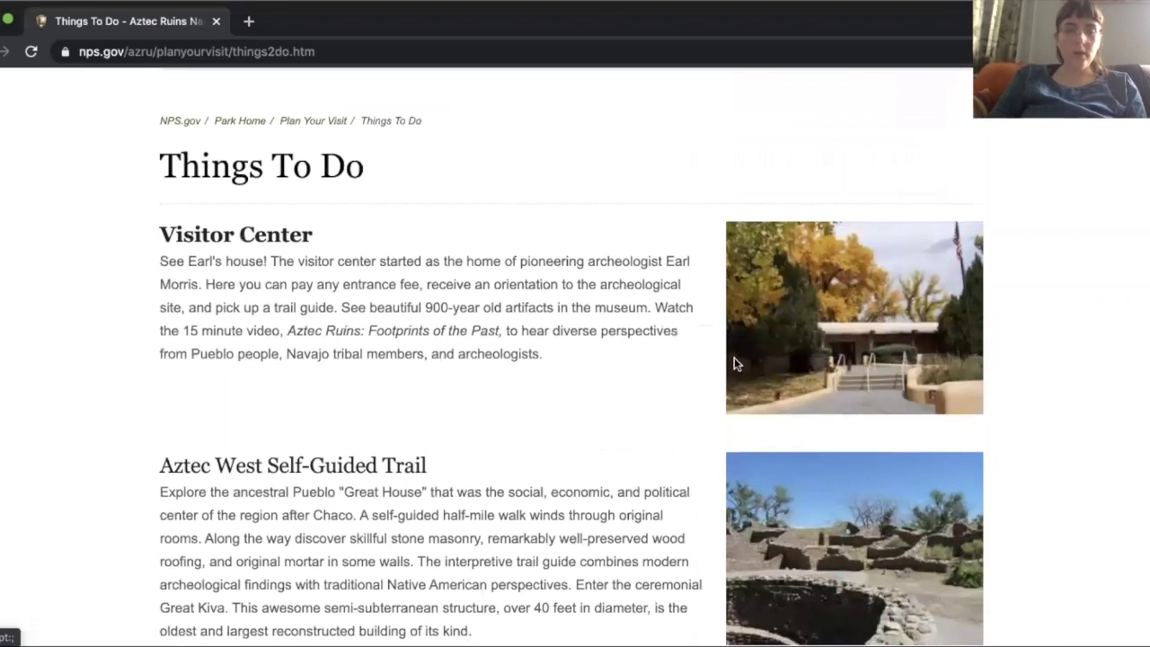
{"action": "left_click", "coordinate": [0, 51]}
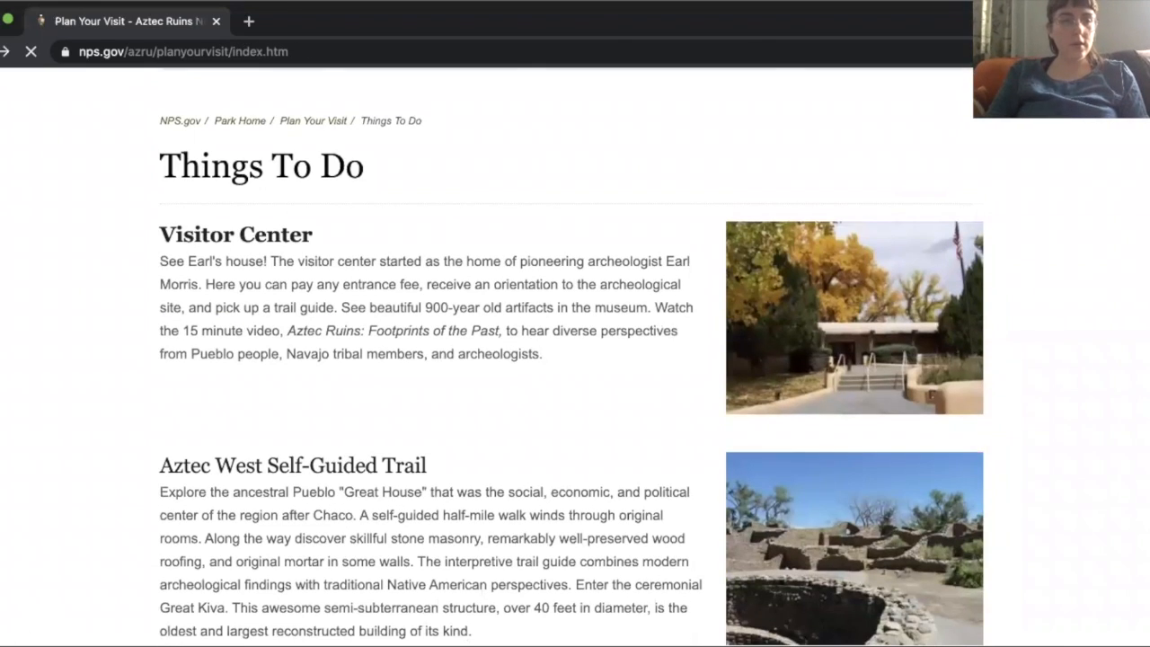
{"action": "scroll", "coordinate": [315, 205], "scroll_direction": "up", "scroll_amount": 10}
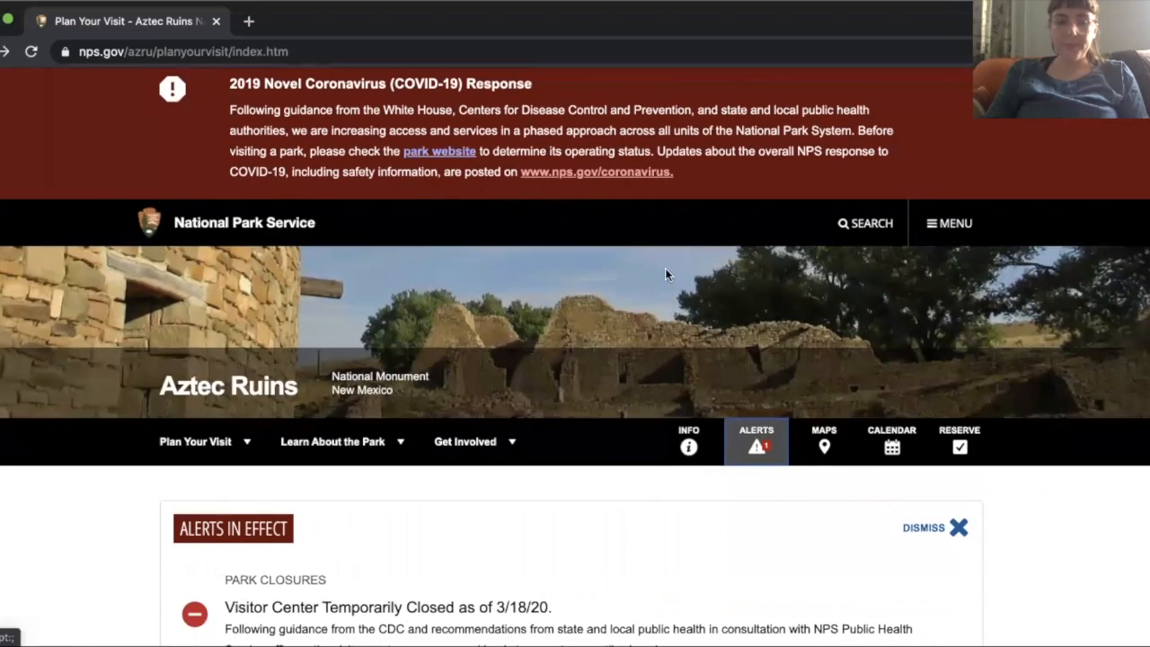
Show the third photo in the Plan Your Visit slideshow, the snow-covered ruins captioned "Aztec Ruins is open year-round."
{"action": "scroll", "coordinate": [714, 488], "scroll_direction": "down", "scroll_amount": 12}
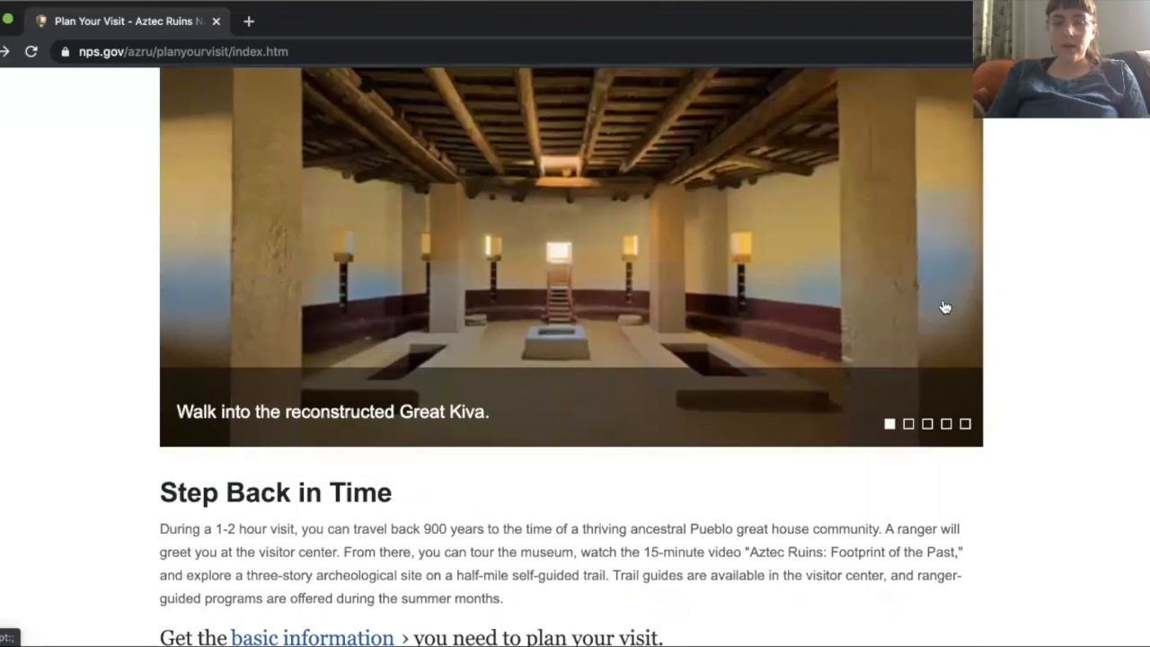
{"action": "left_click", "coordinate": [908, 424]}
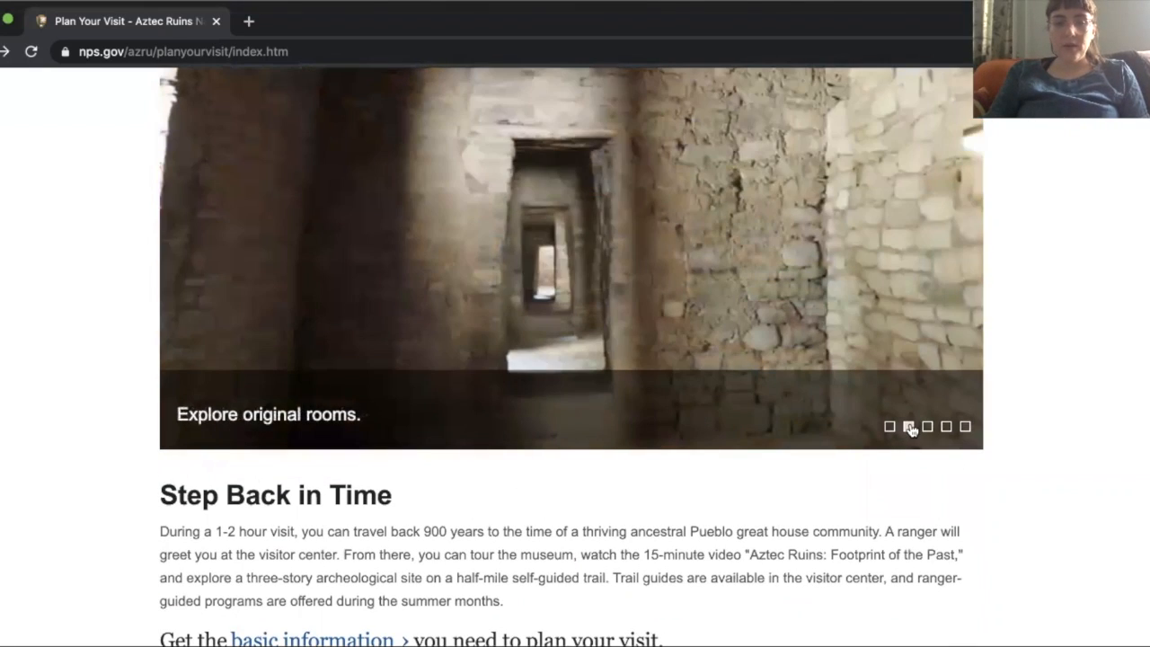
{"action": "left_click", "coordinate": [929, 427]}
{"action": "left_click", "coordinate": [926, 499]}
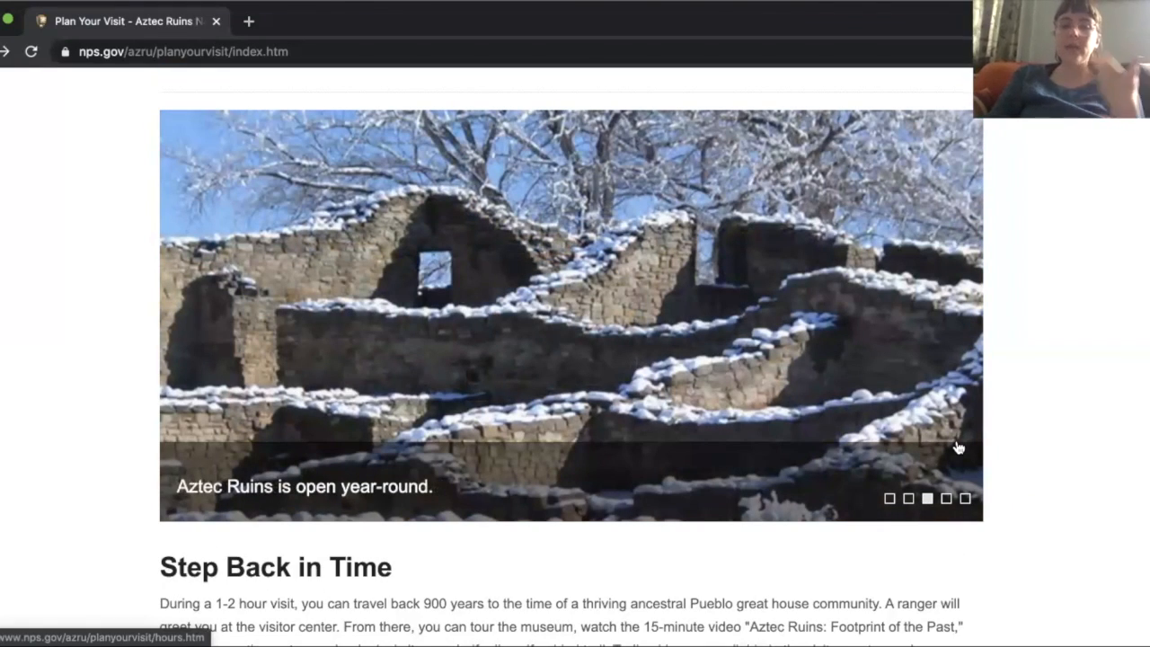
{"action": "scroll", "coordinate": [958, 447], "scroll_direction": "up", "scroll_amount": 2}
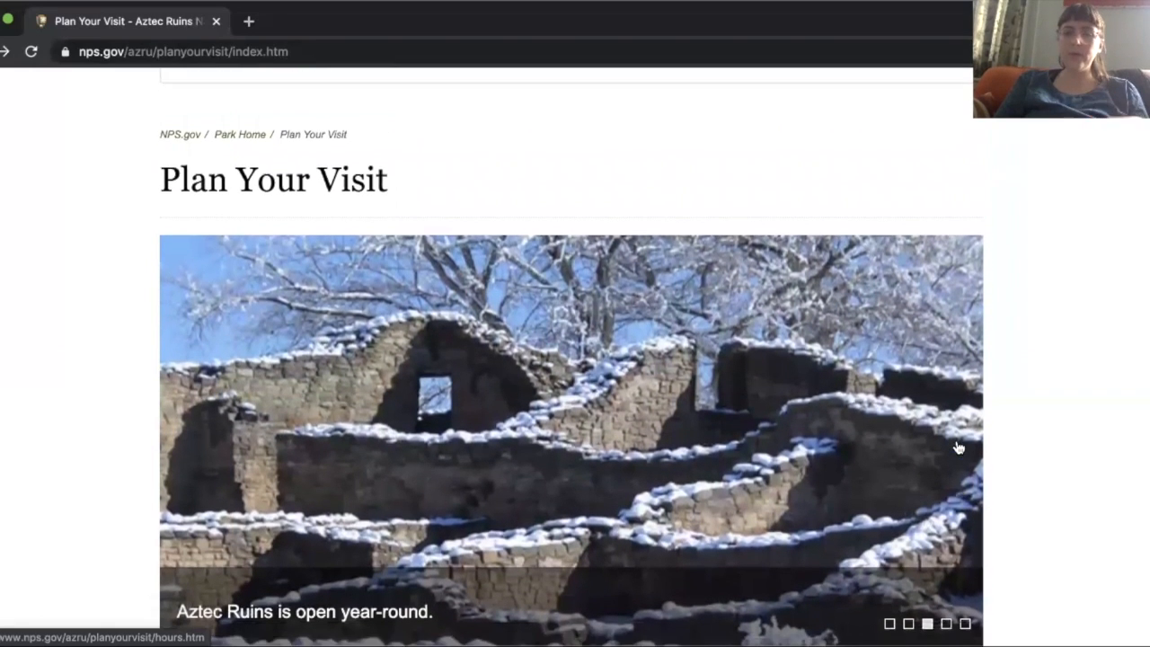
{"action": "scroll", "coordinate": [958, 447], "scroll_direction": "down", "scroll_amount": 1}
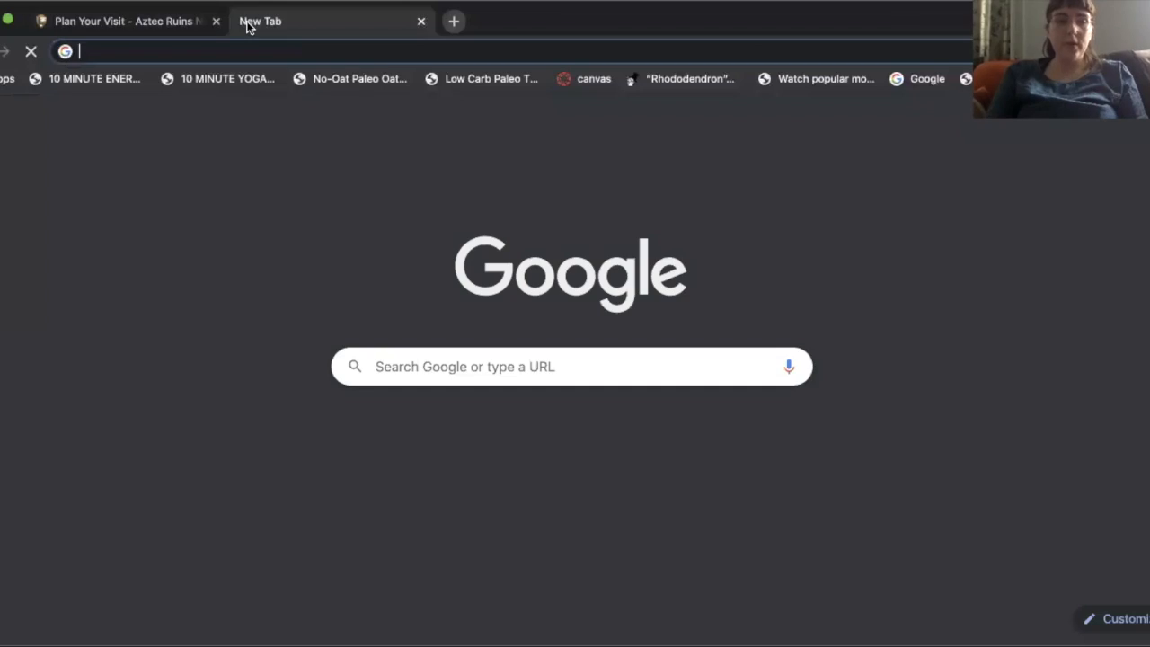
Open Google Drawings in a new browser tab by going to docs.google.com/drawings
{"action": "type", "text": "d"}
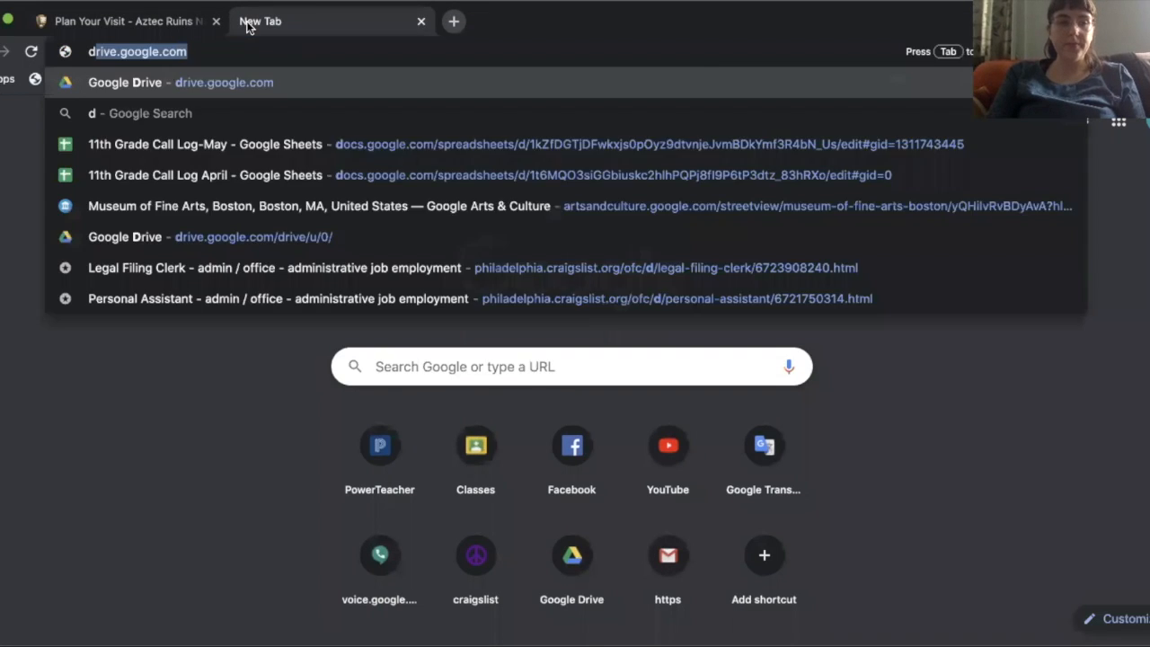
{"action": "type", "text": "ocs.google.com/"}
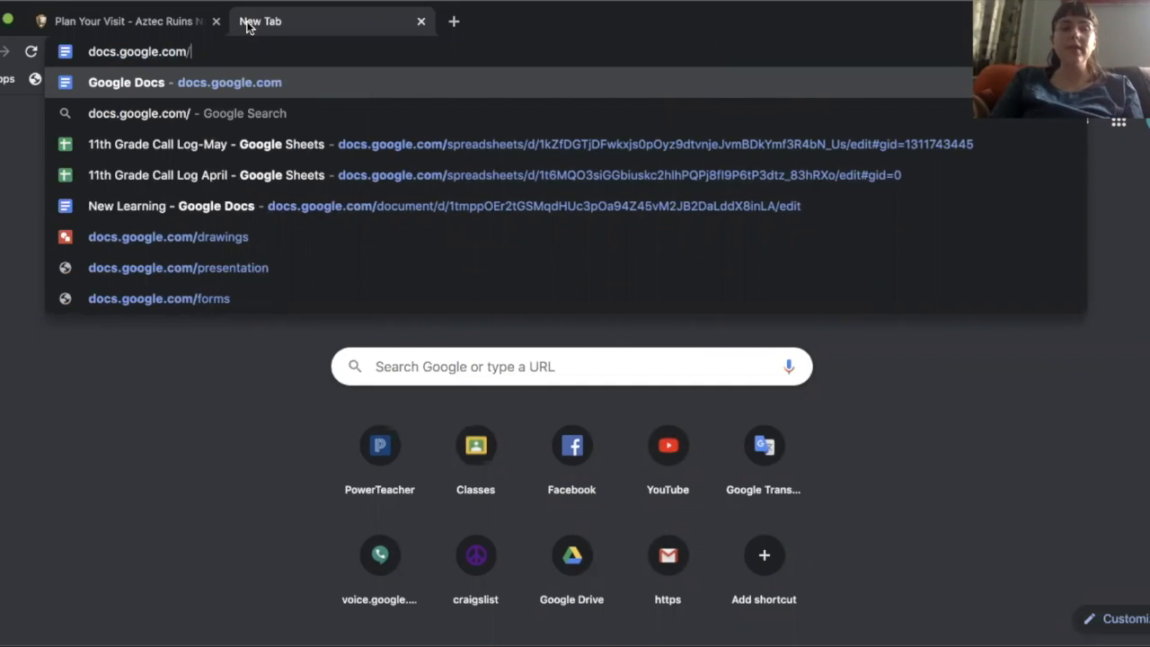
{"action": "type", "text": "drawings"}
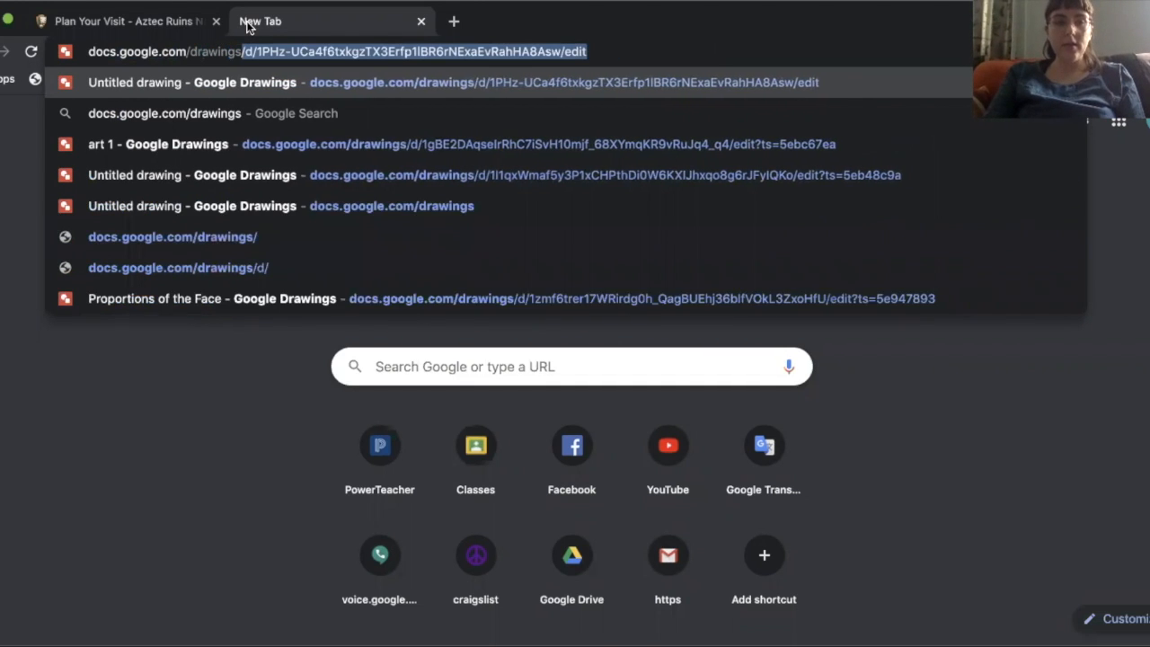
{"action": "key", "text": "Return"}
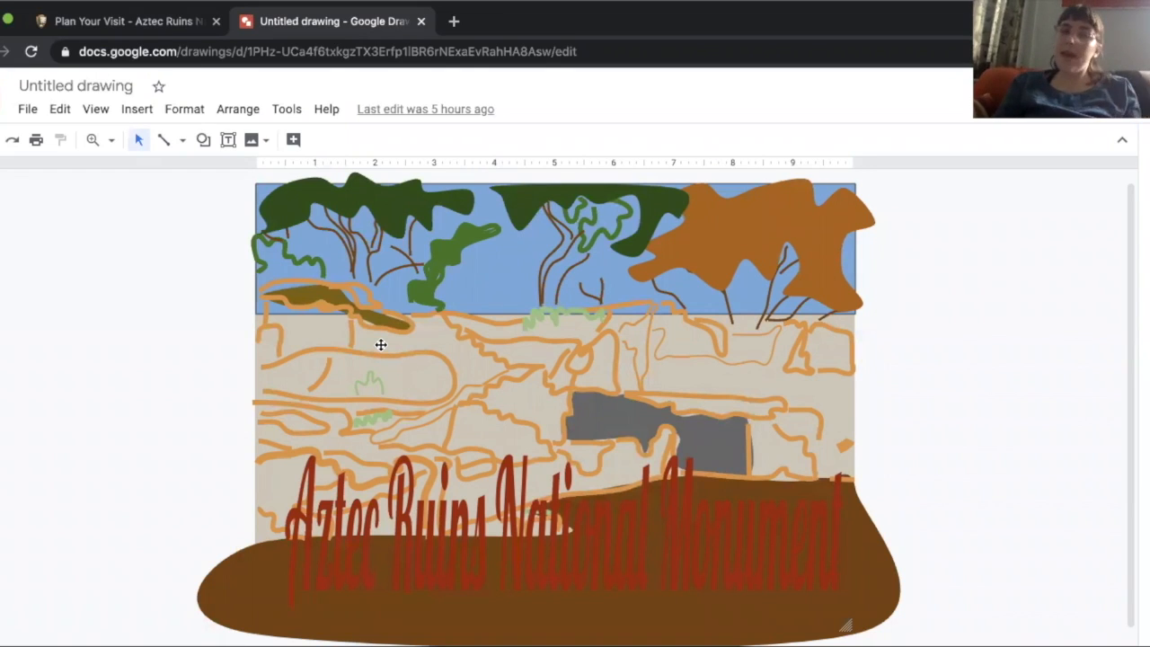
Create a new blank drawing, leaving the existing Aztec Ruins National Monument drawing open
{"action": "left_click", "coordinate": [27, 109]}
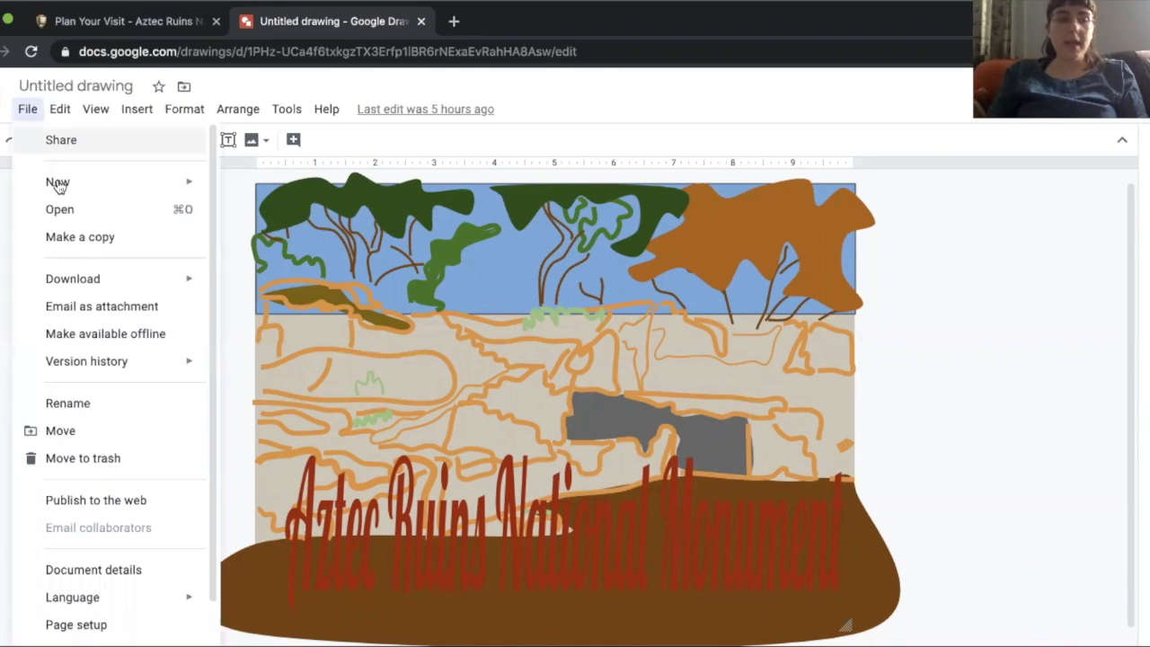
{"action": "mouse_move", "coordinate": [60, 183]}
{"action": "left_click", "coordinate": [220, 189]}
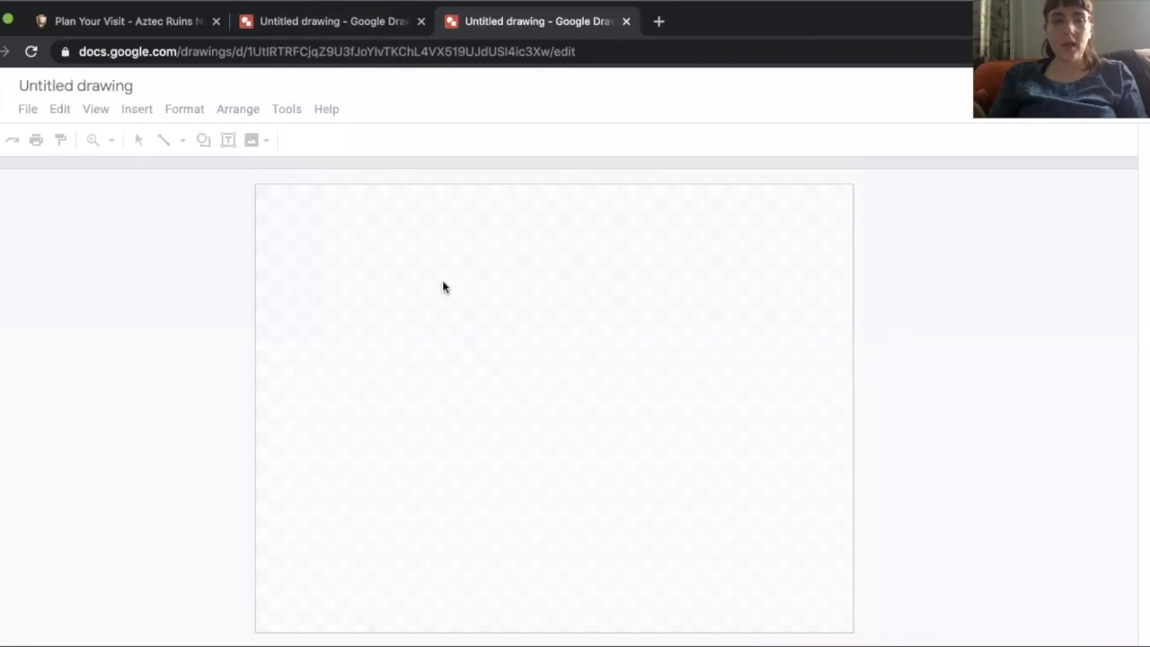
Insert the desktop image Screen Shot 2020-05-18 at 6.24.15 PM, showing the snow-covered ruins, by uploading it from the computer
{"action": "left_click", "coordinate": [139, 114]}
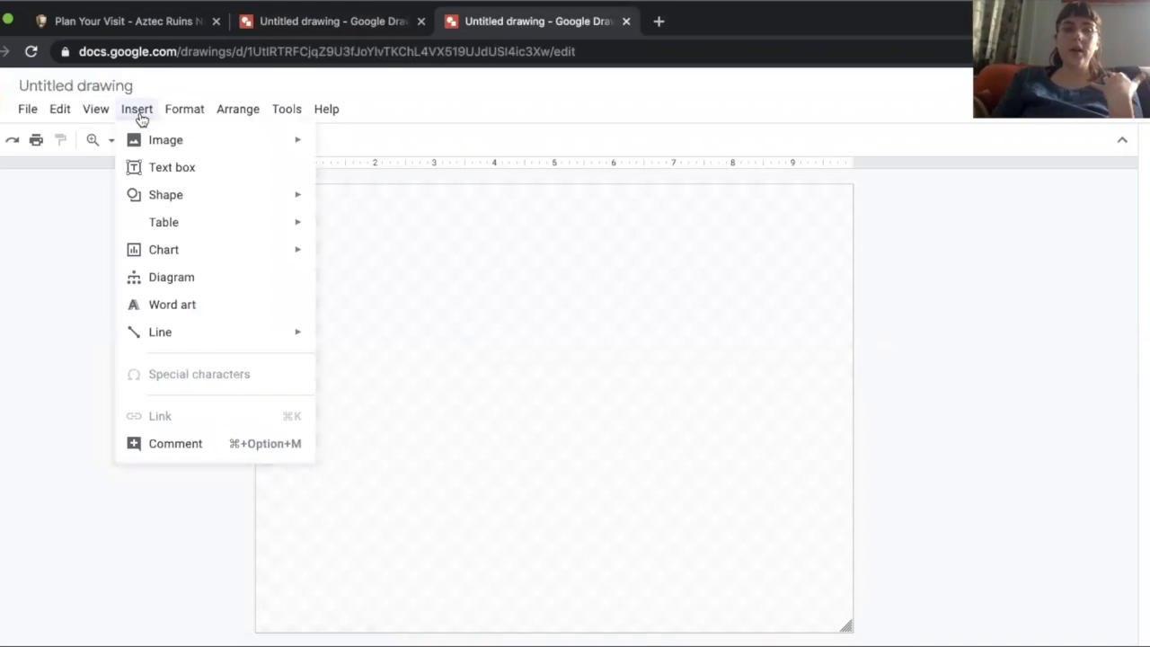
{"action": "mouse_move", "coordinate": [149, 144]}
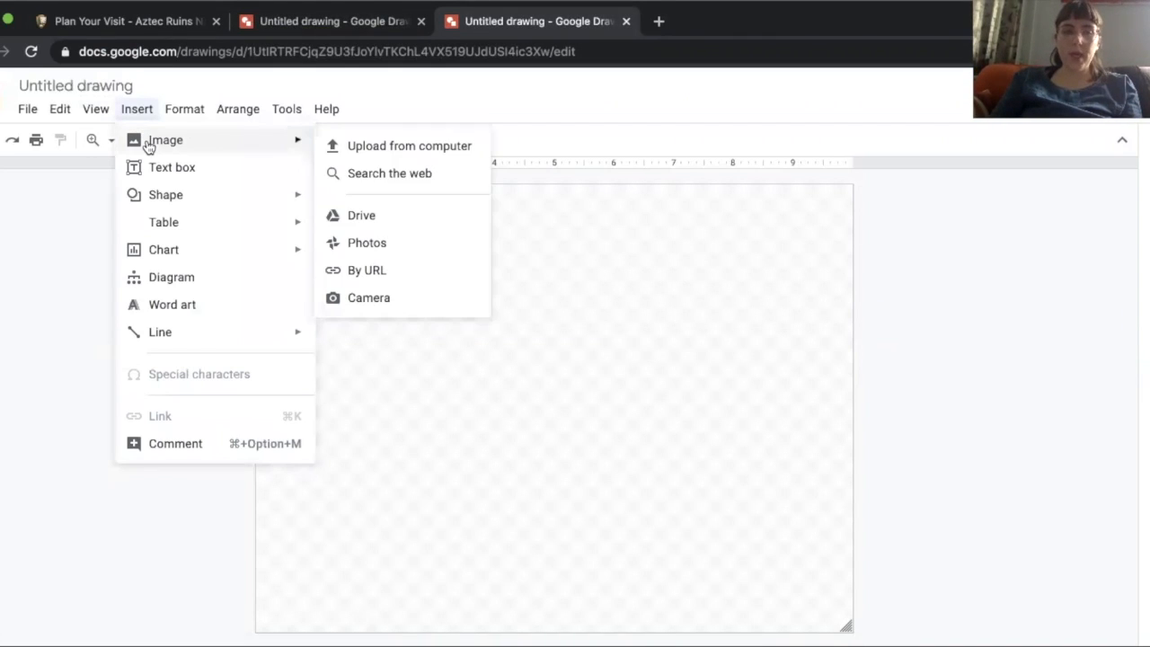
{"action": "left_click", "coordinate": [349, 147]}
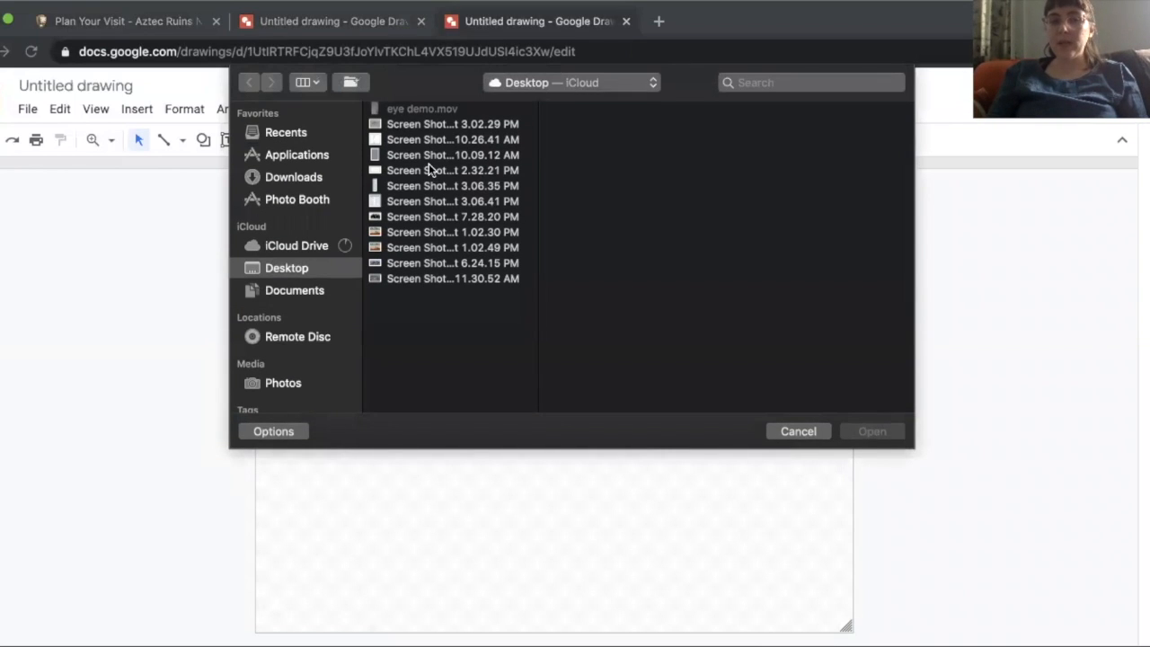
{"action": "left_click", "coordinate": [446, 281]}
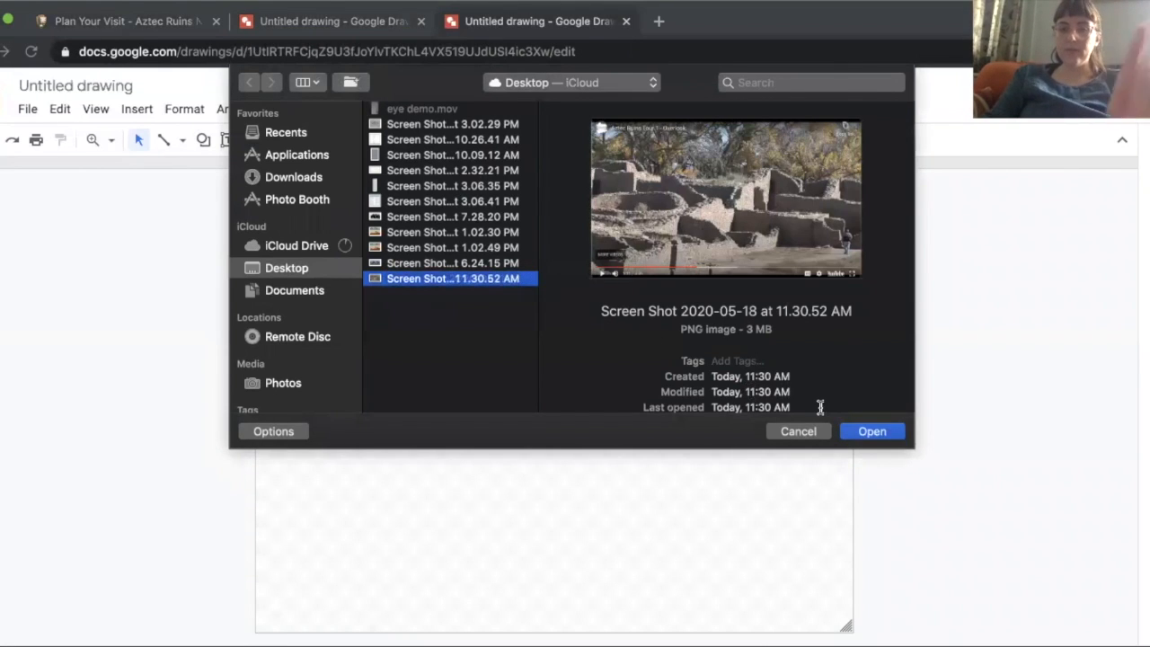
{"action": "left_click", "coordinate": [415, 268]}
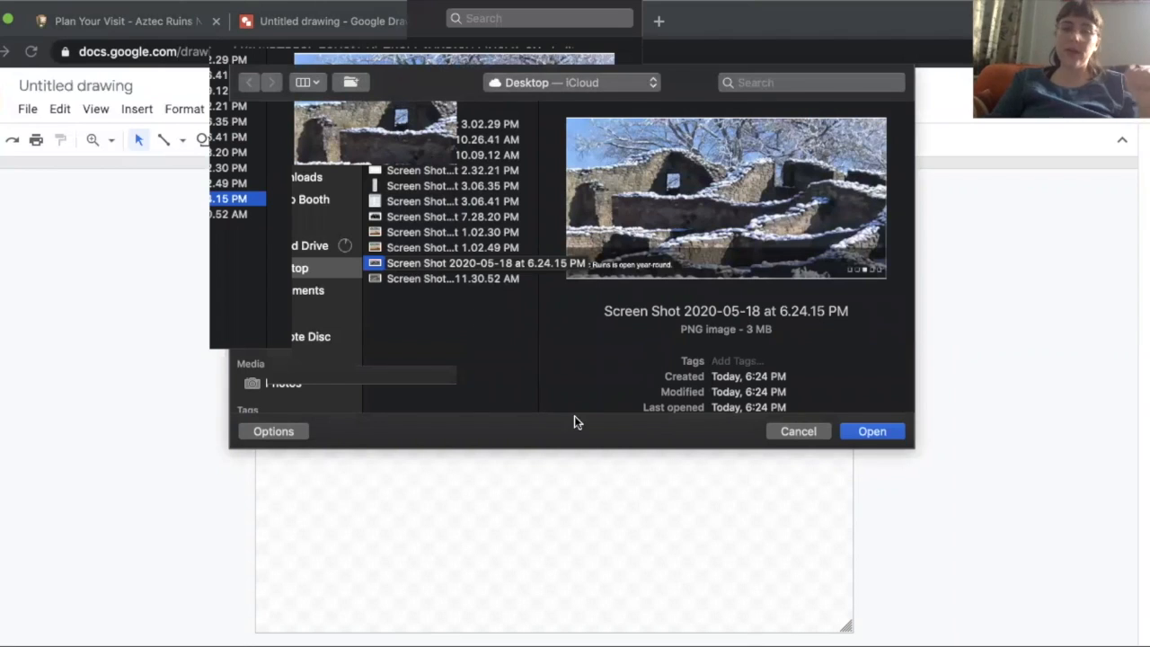
{"action": "left_click", "coordinate": [856, 429]}
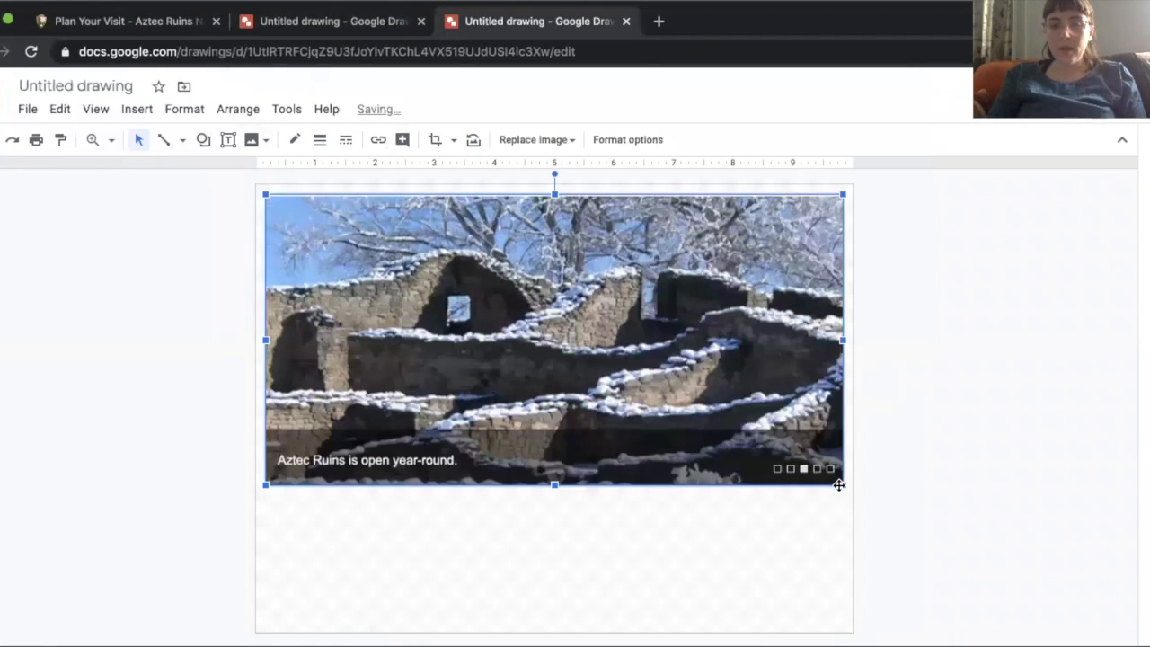
Enlarge the ruins photo so that it spans the full width of the canvas
{"action": "left_click", "coordinate": [845, 487]}
{"action": "left_click", "coordinate": [806, 451]}
{"action": "left_click_drag", "start_coordinate": [844, 487], "coordinate": [852, 493]}
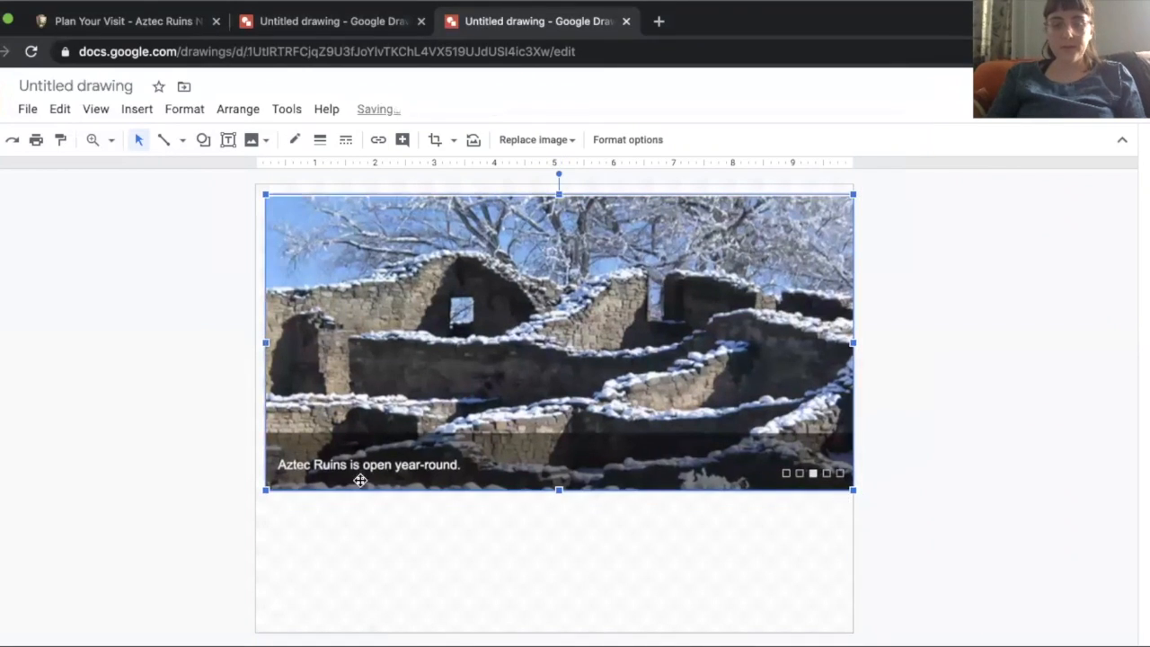
{"action": "left_click_drag", "start_coordinate": [264, 490], "coordinate": [256, 493]}
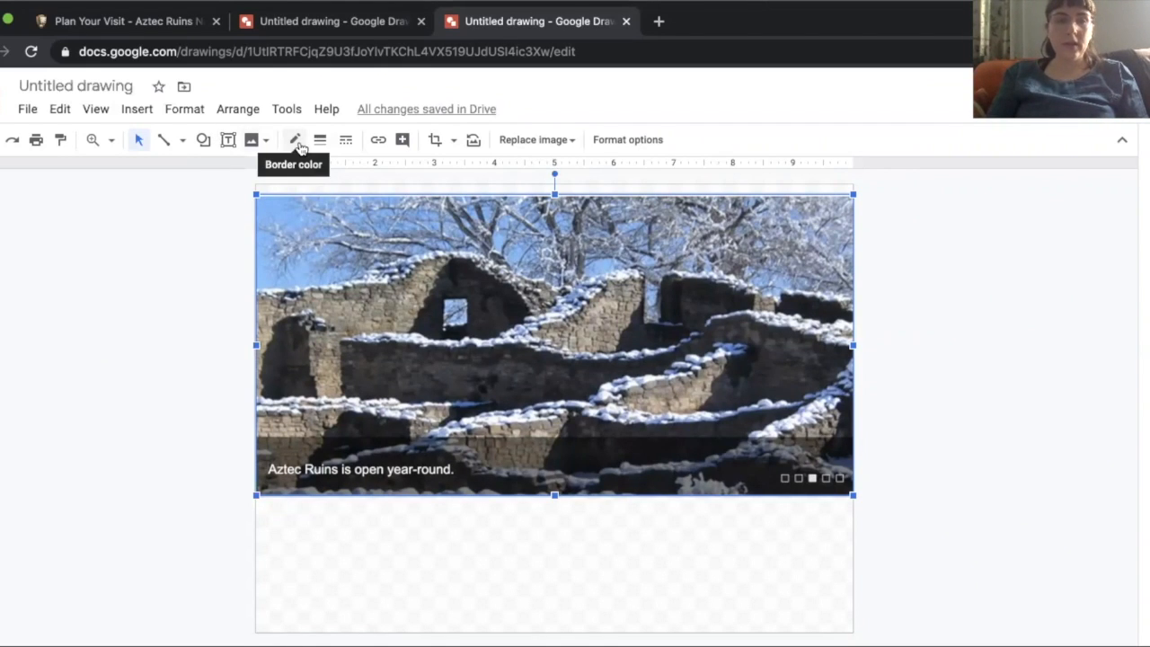
Choose the Scribble line and try to give it a dark yellow-brown colour and an 8px weight
{"action": "left_click", "coordinate": [184, 144]}
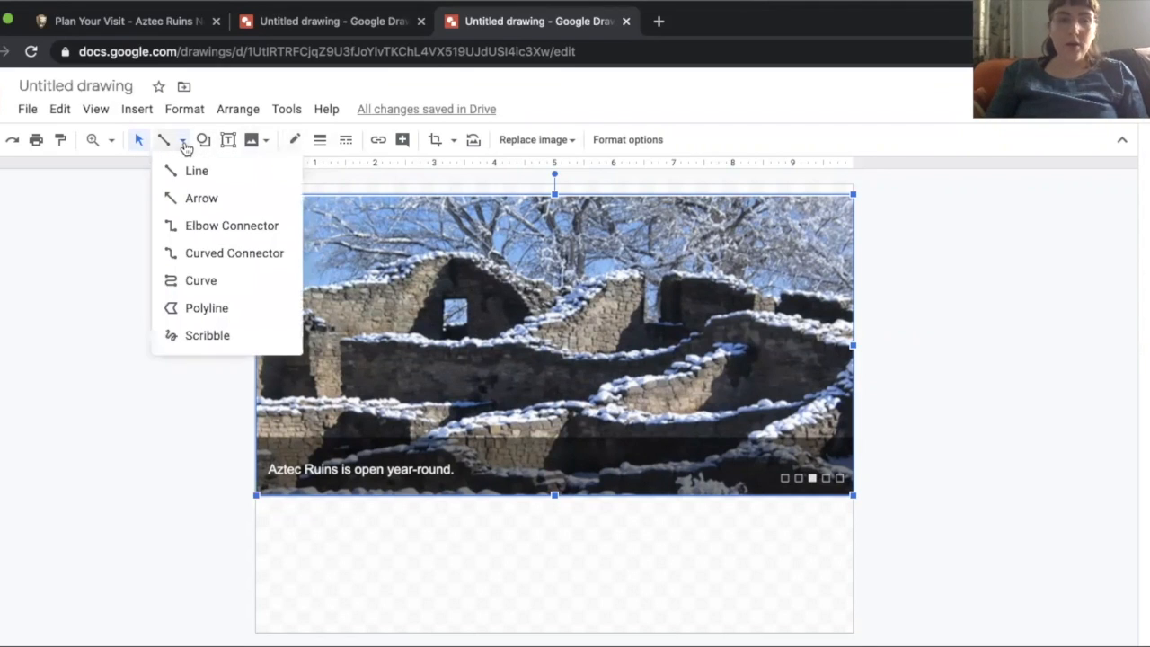
{"action": "left_click", "coordinate": [208, 336]}
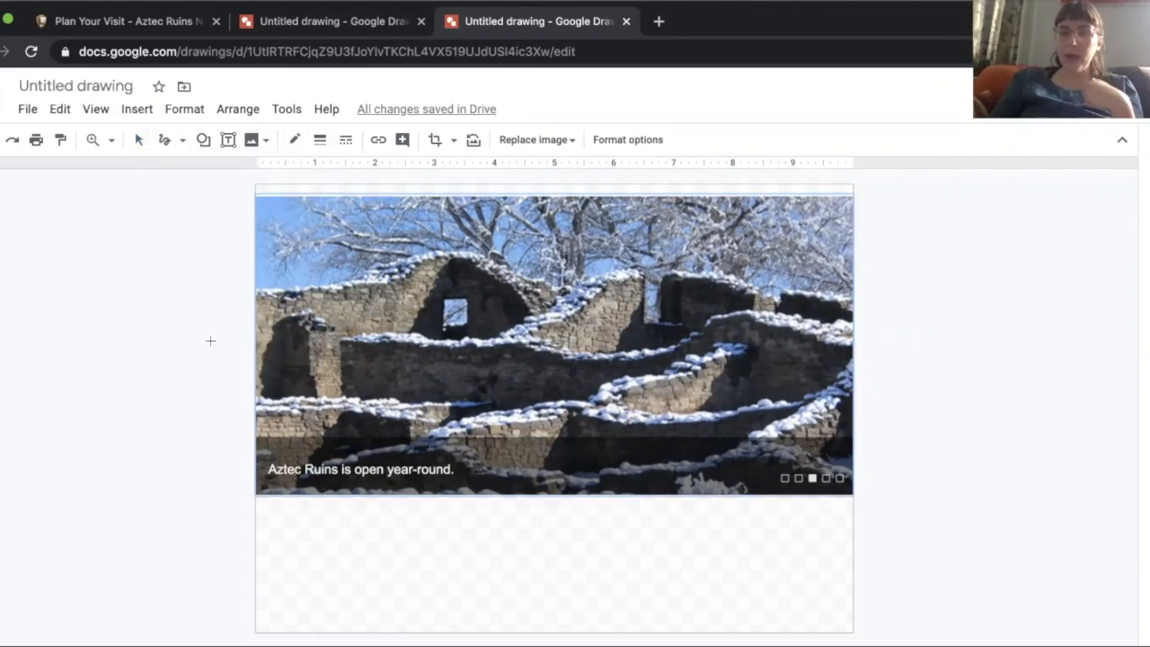
{"action": "left_click", "coordinate": [182, 141]}
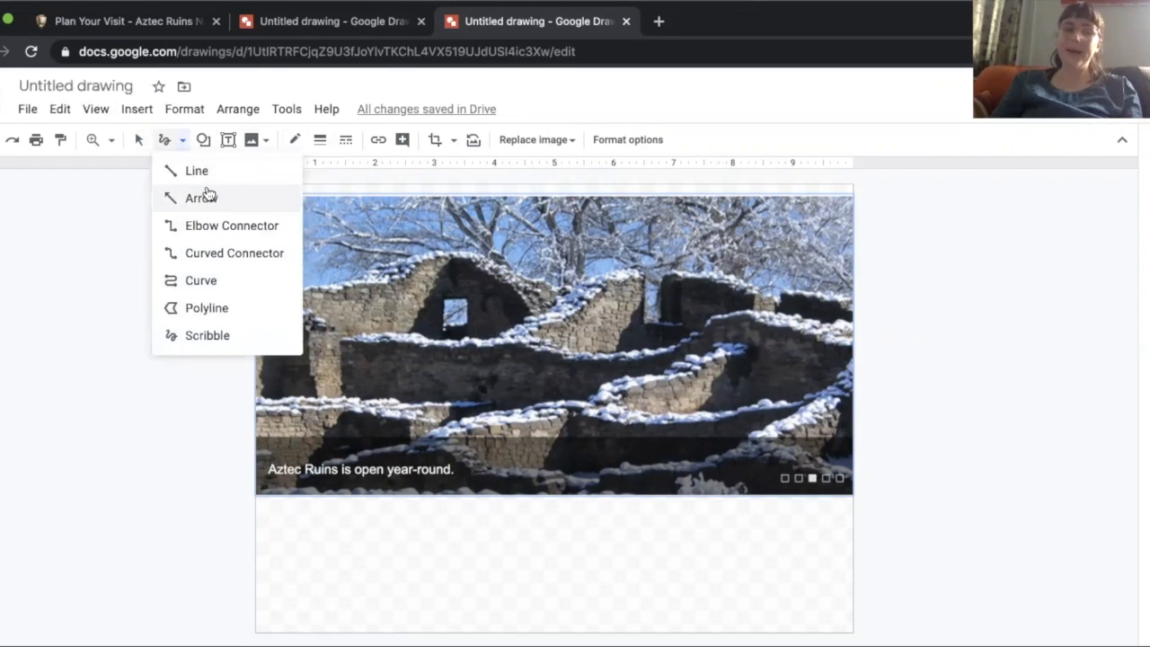
{"action": "left_click", "coordinate": [207, 336]}
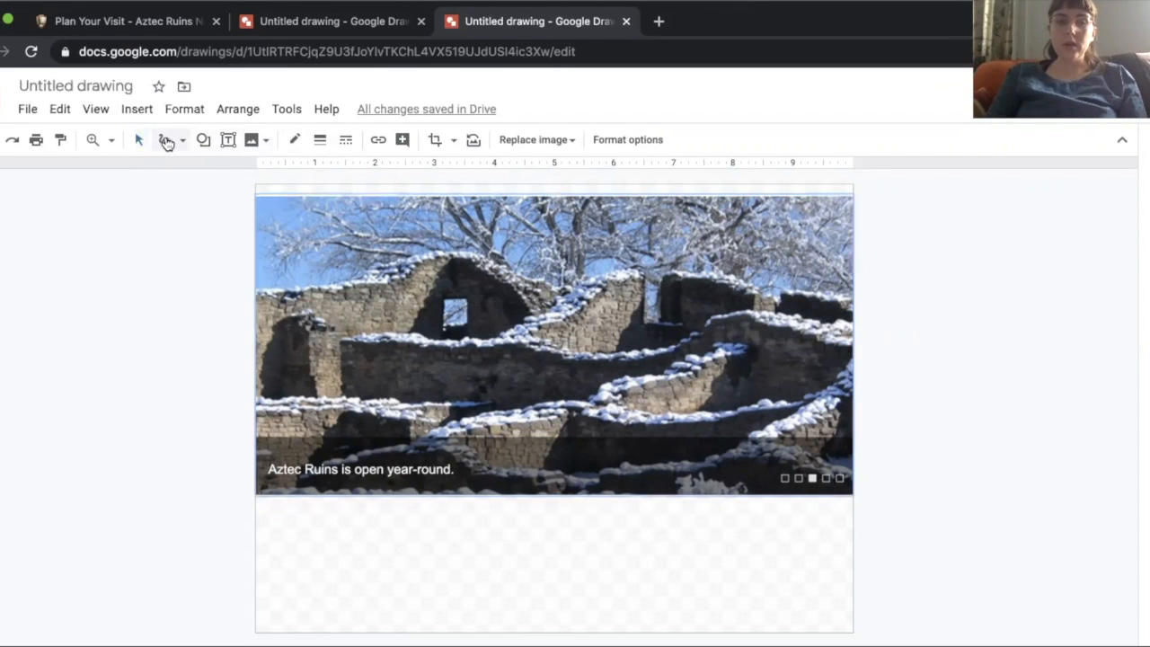
{"action": "left_click", "coordinate": [296, 143]}
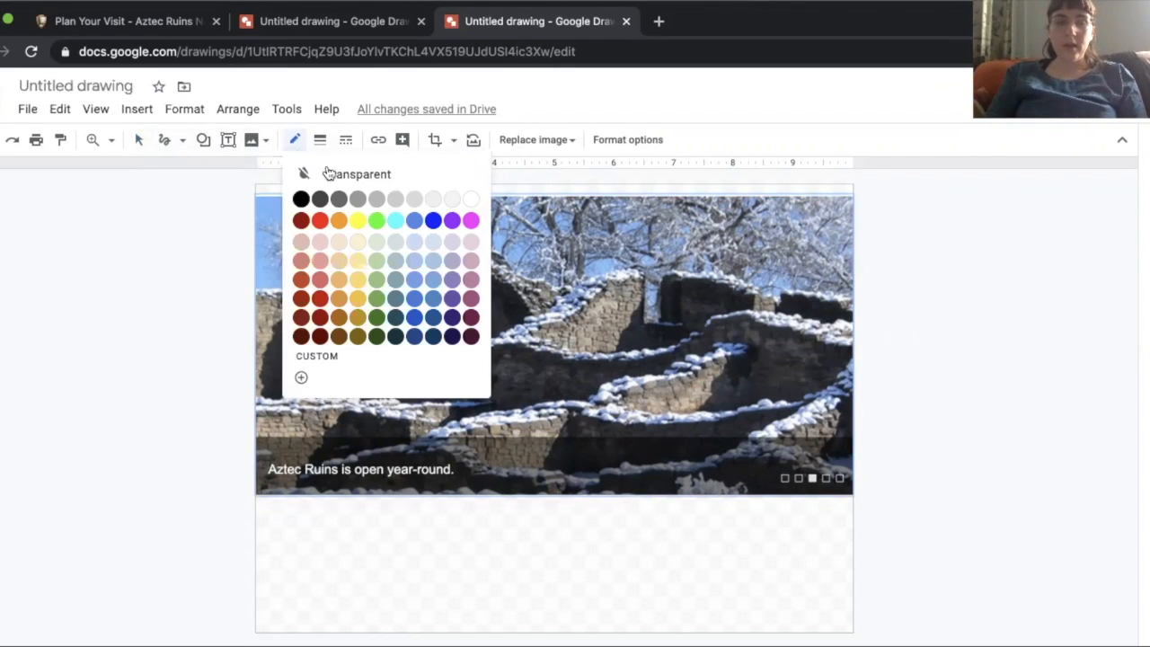
{"action": "left_click", "coordinate": [354, 337]}
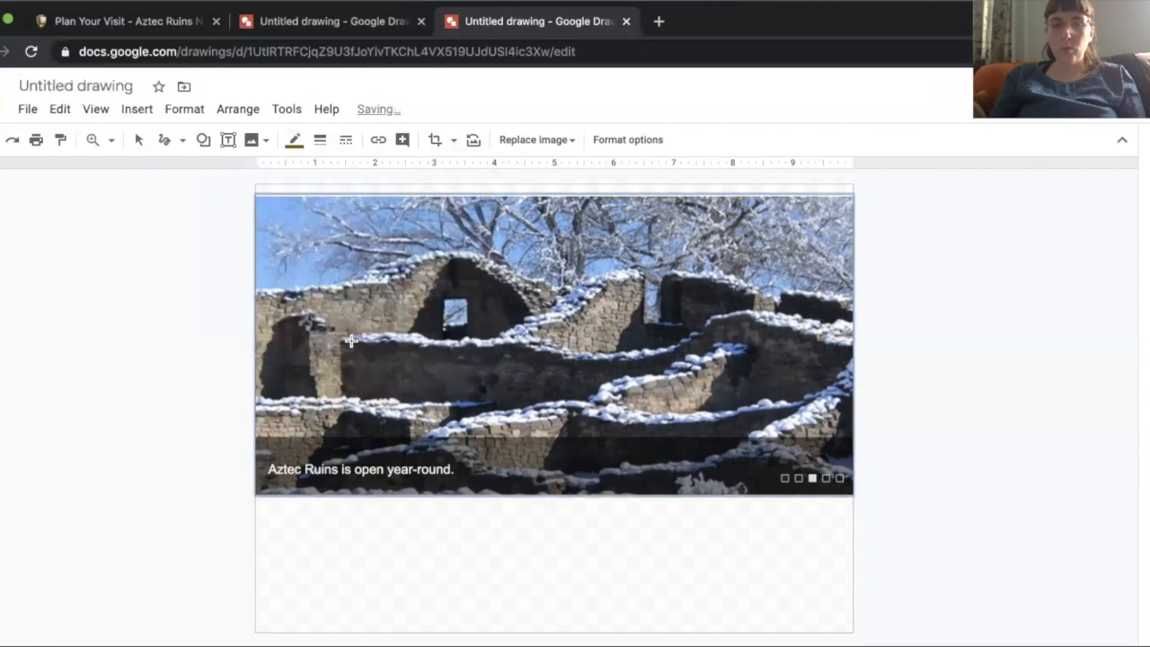
{"action": "left_click", "coordinate": [318, 140]}
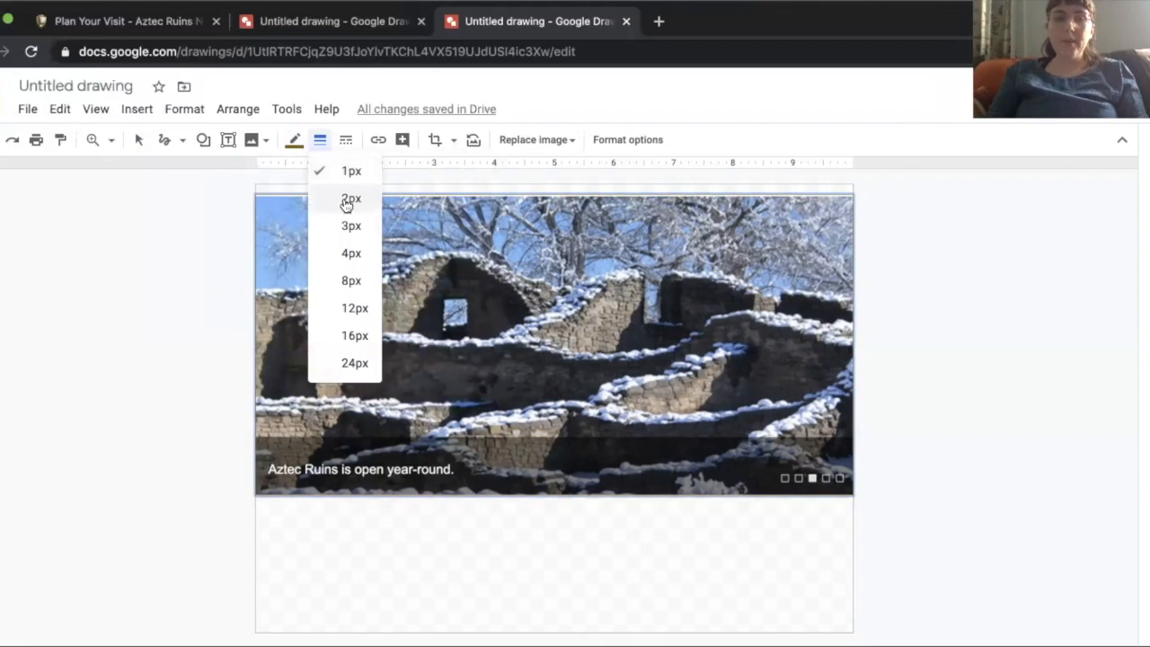
{"action": "left_click", "coordinate": [359, 281]}
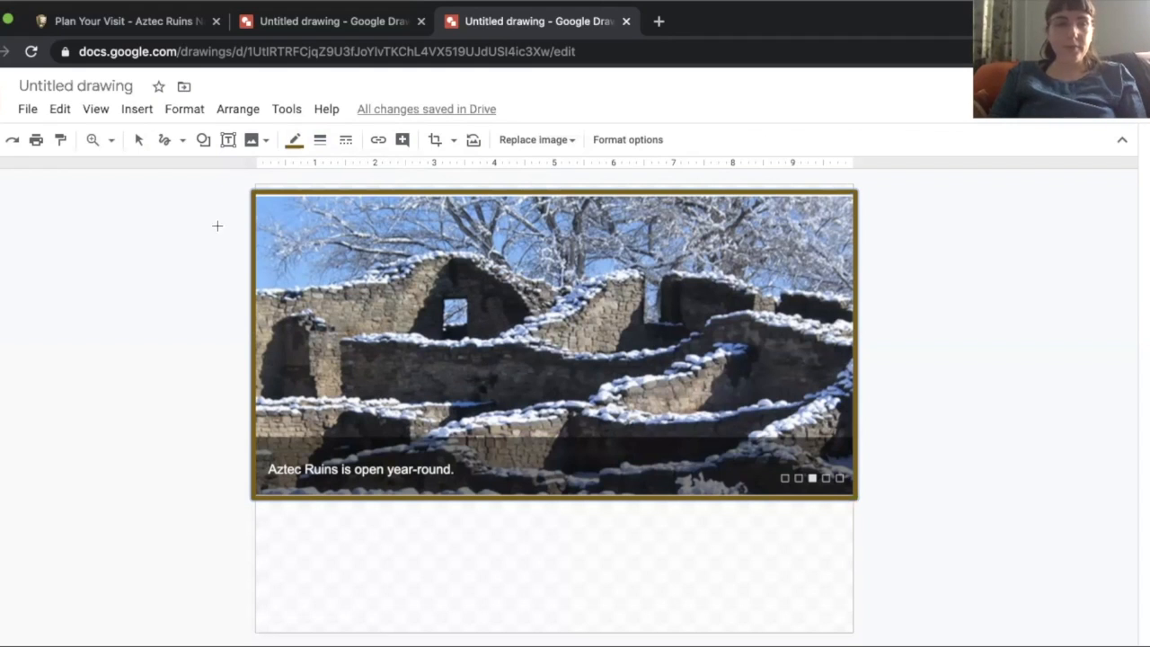
Select the ruins photo and set its border colour to transparent
{"action": "left_click", "coordinate": [138, 141]}
{"action": "left_click", "coordinate": [300, 245]}
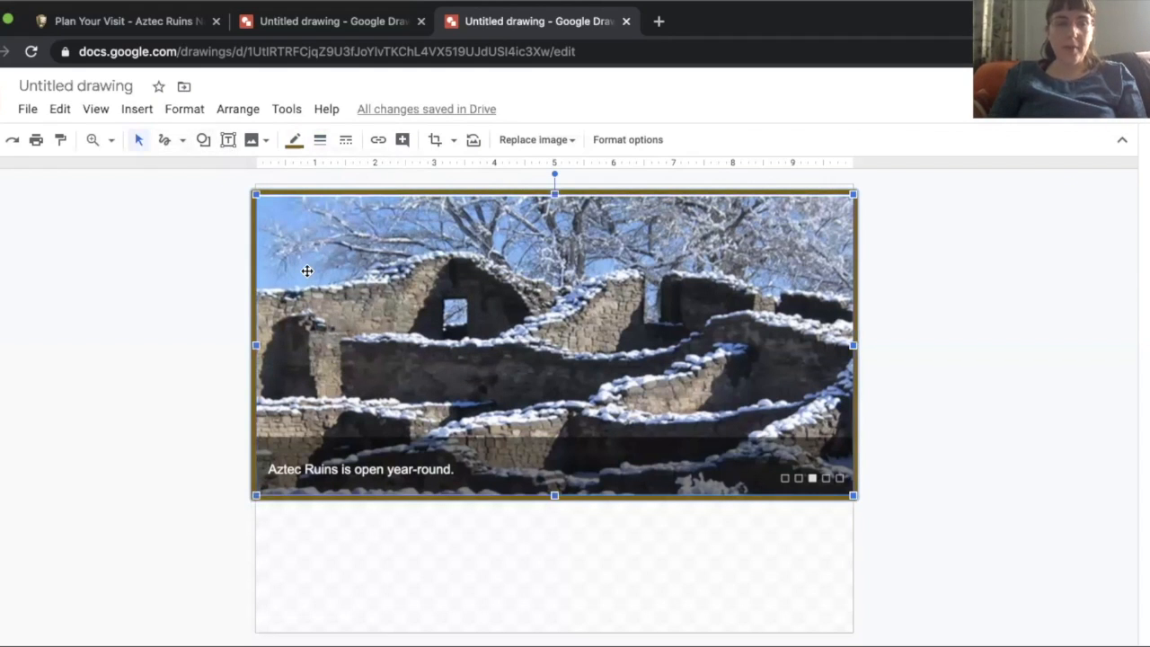
{"action": "left_click", "coordinate": [297, 143]}
{"action": "left_click", "coordinate": [352, 172]}
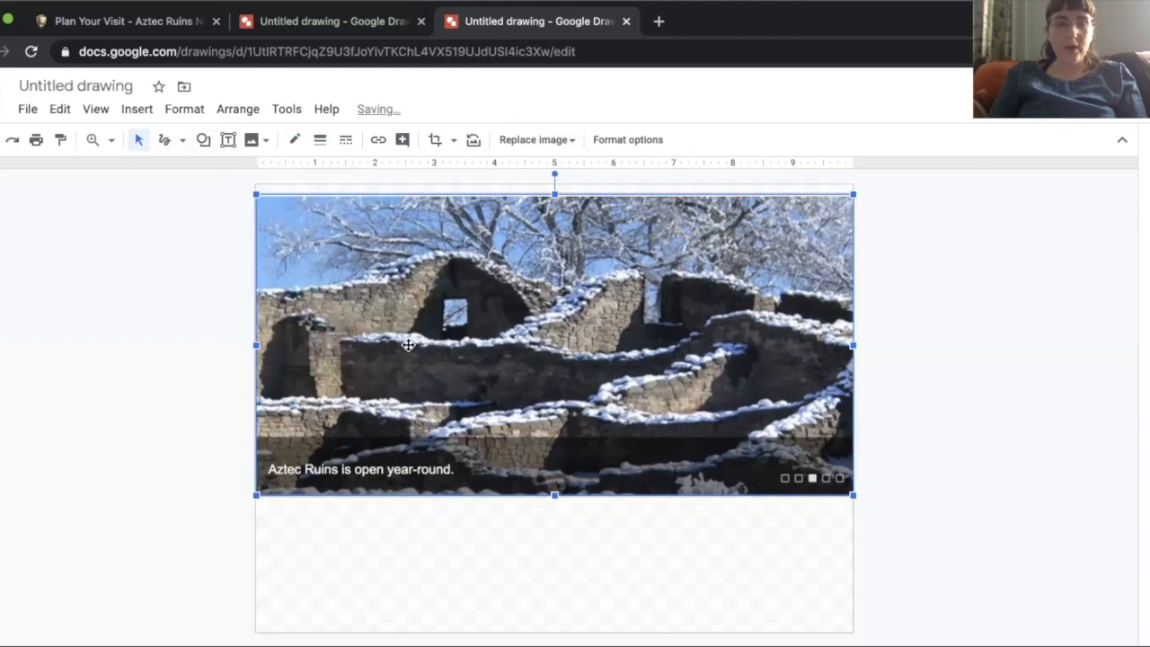
Deselect the photo and trace the top edge of the upper-left ruin wall with a Scribble line
{"action": "left_click", "coordinate": [992, 547]}
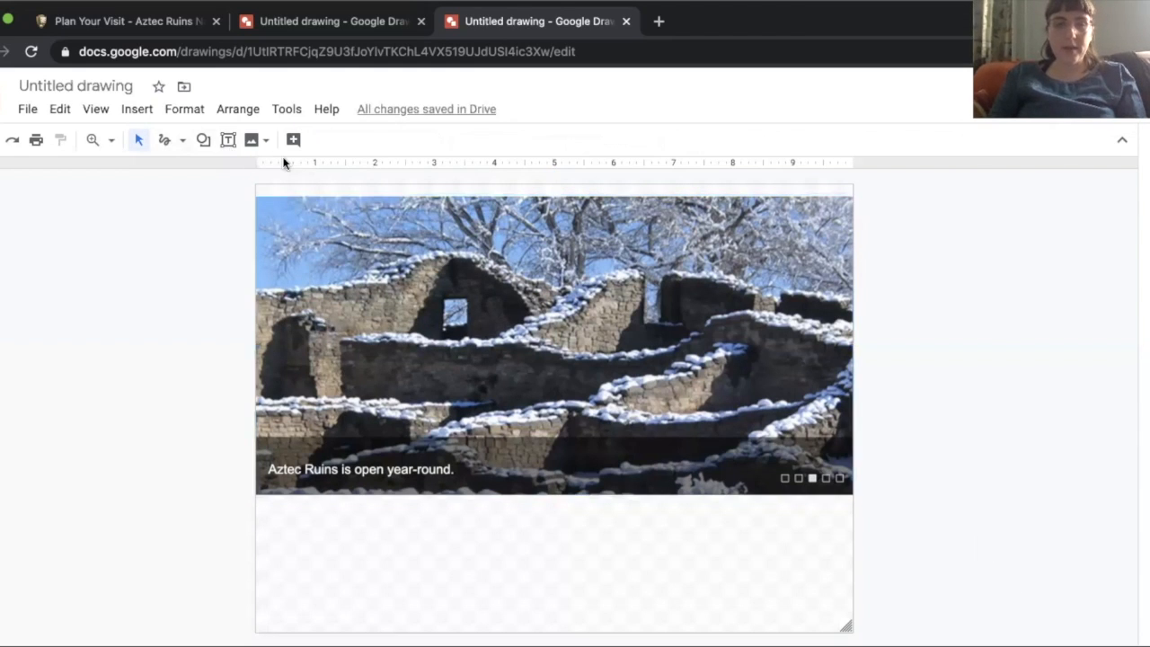
{"action": "left_click", "coordinate": [166, 139]}
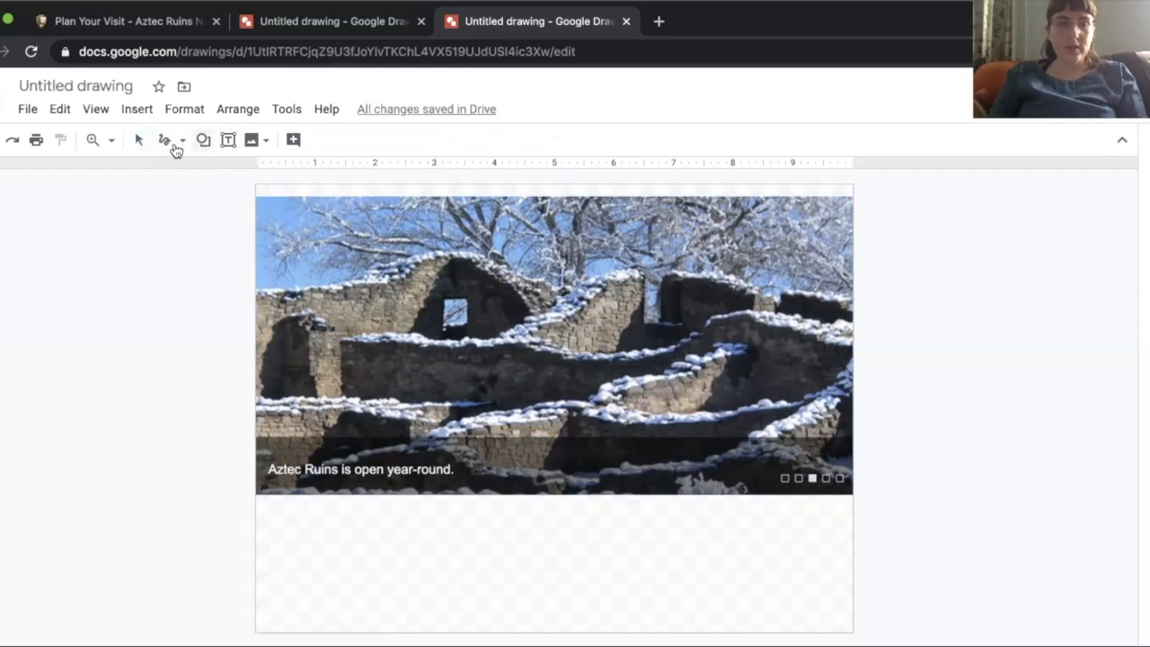
{"action": "left_click", "coordinate": [182, 142]}
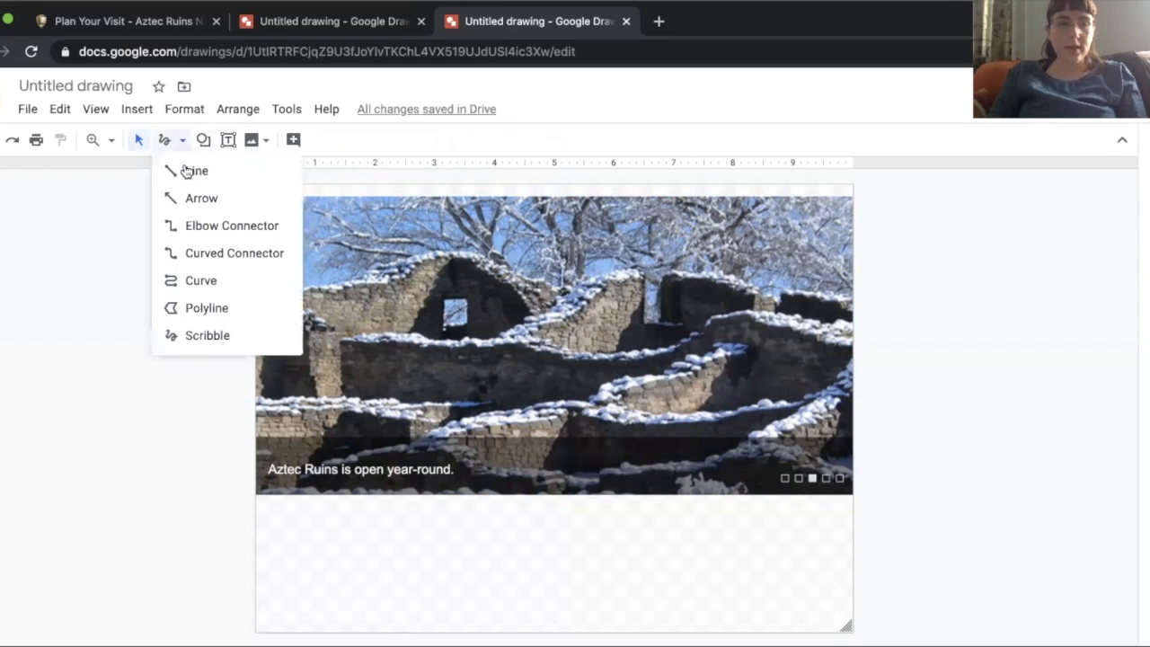
{"action": "left_click", "coordinate": [192, 334]}
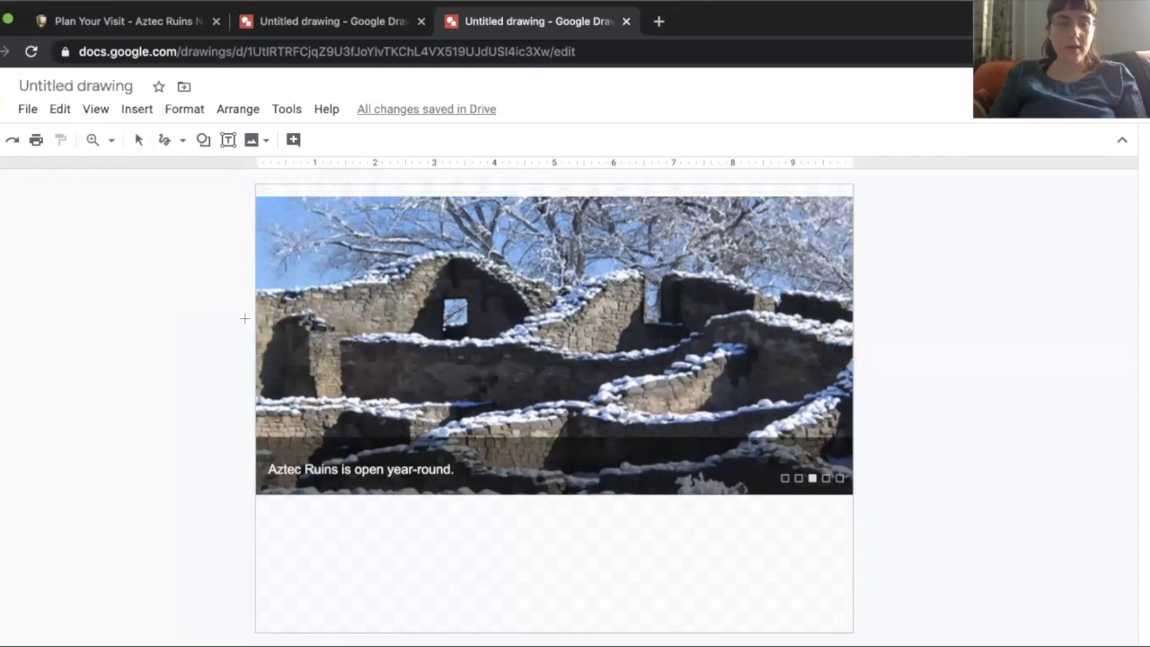
{"action": "left_click_drag", "start_coordinate": [283, 290], "coordinate": [381, 270]}
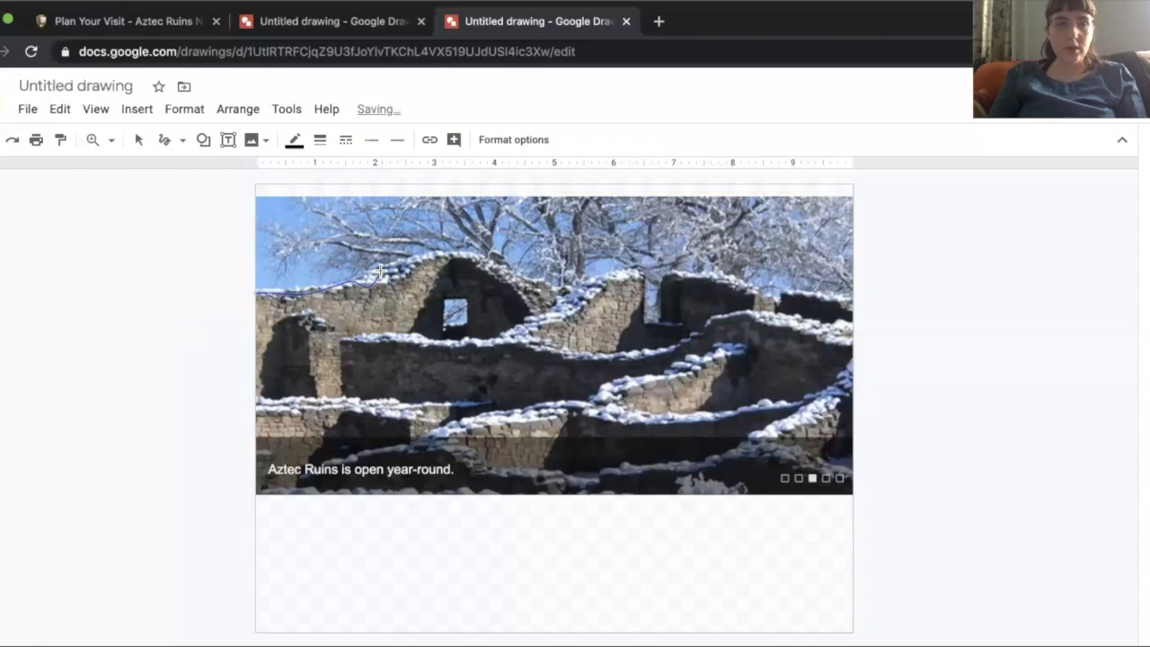
Set the traced wall line's colour to dark yellow-brown and its weight to 8px
{"action": "left_click", "coordinate": [294, 142]}
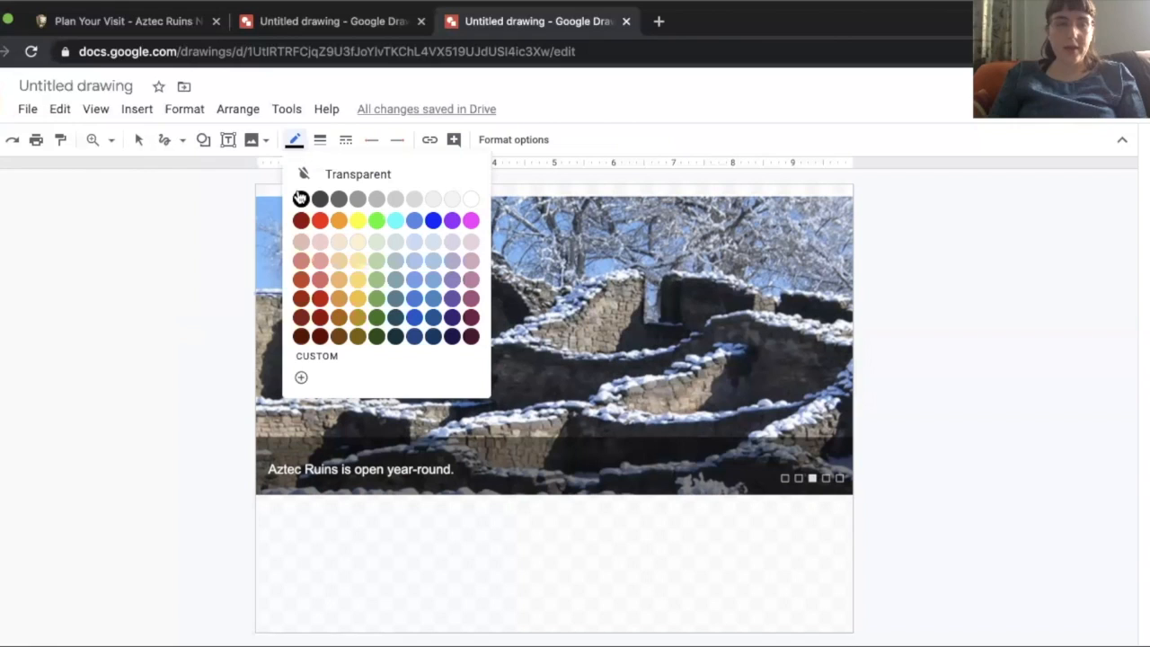
{"action": "left_click", "coordinate": [357, 336]}
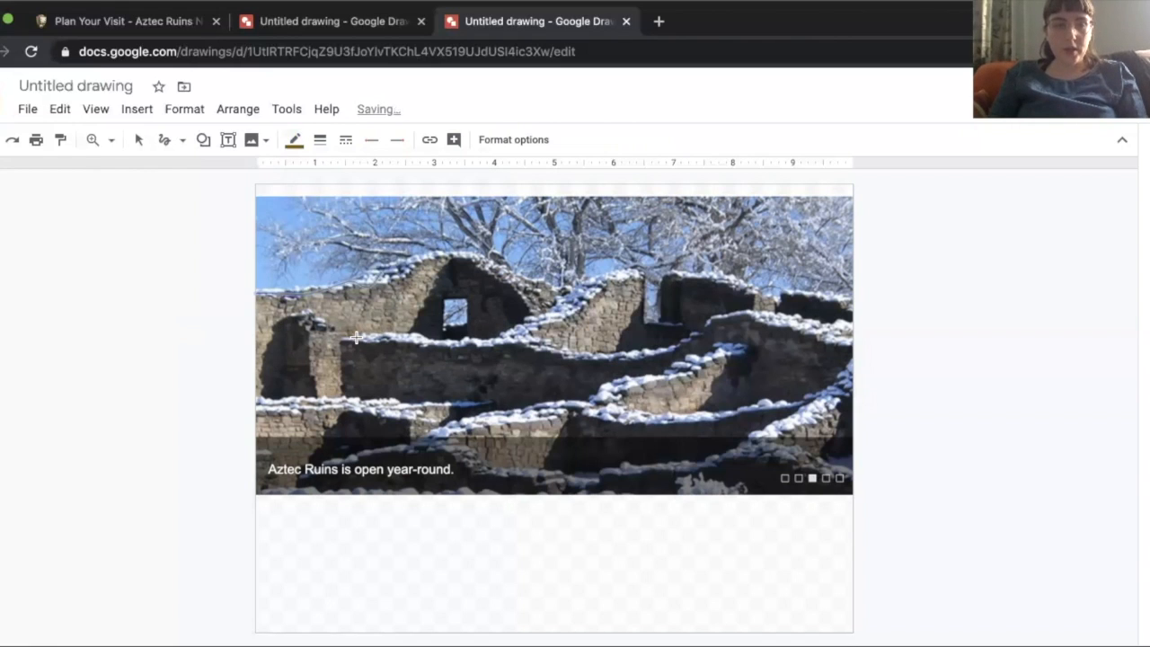
{"action": "left_click", "coordinate": [320, 146]}
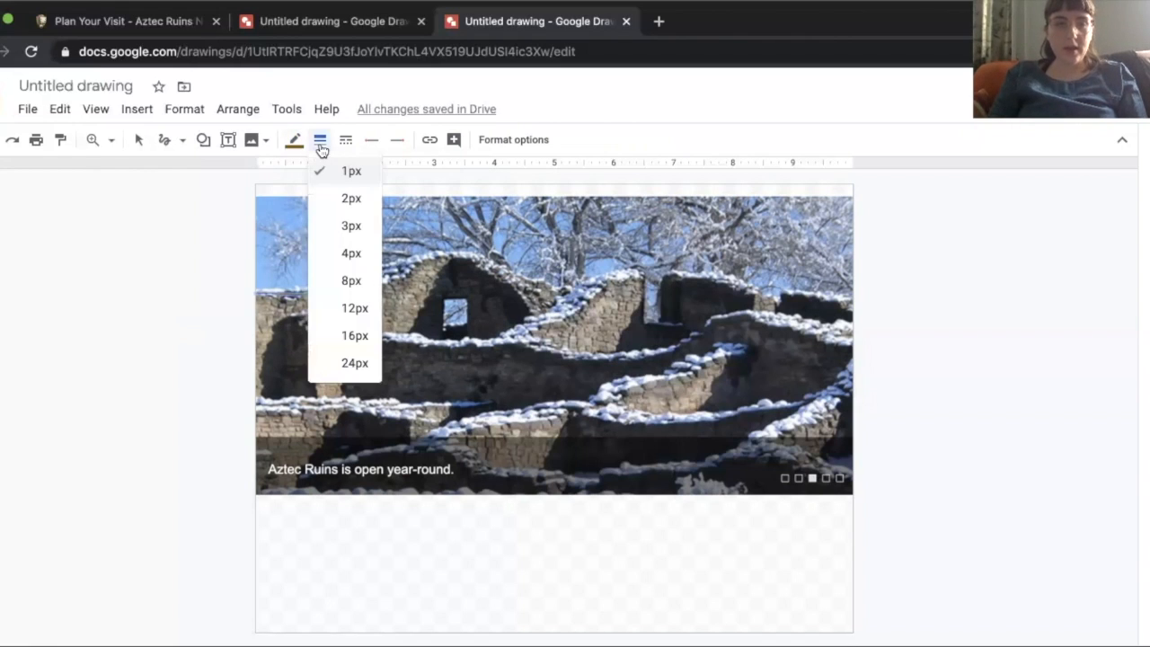
{"action": "left_click", "coordinate": [352, 280]}
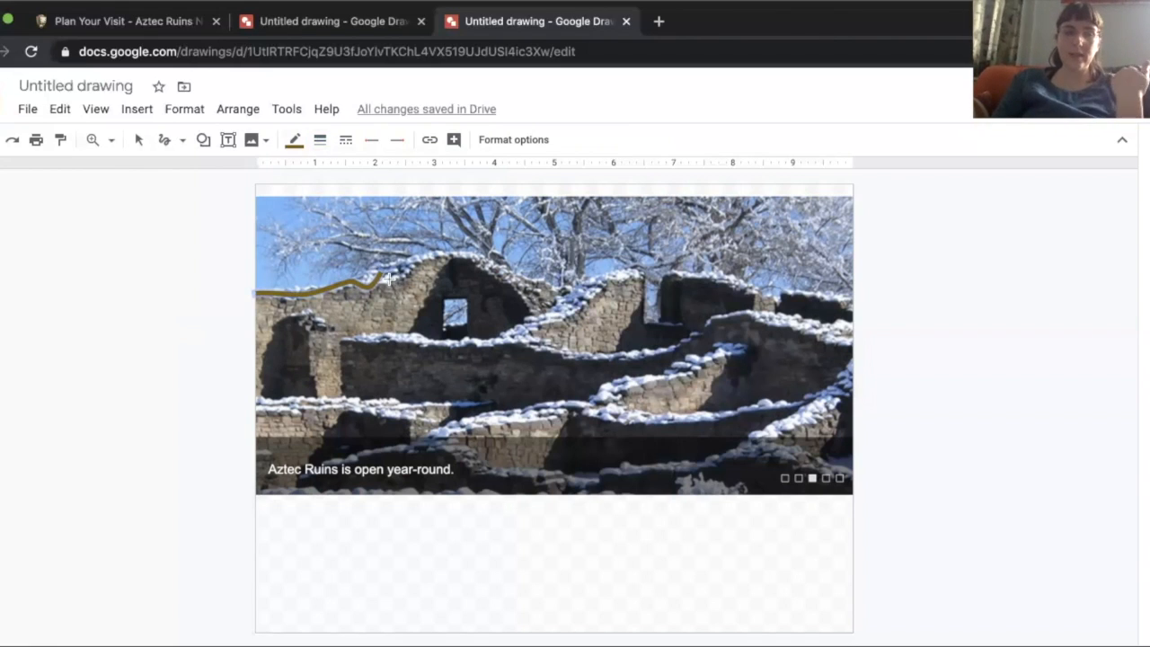
Trace the remaining upper wall outlines, the middle ledge and the lower snowy wall edge with Scribble lines
{"action": "mouse_move", "coordinate": [430, 258]}
{"action": "left_mouse_down"}
{"action": "mouse_move", "coordinate": [479, 259]}
{"action": "mouse_move", "coordinate": [514, 284]}
{"action": "mouse_move", "coordinate": [533, 320]}
{"action": "mouse_move", "coordinate": [480, 338]}
{"action": "mouse_move", "coordinate": [404, 329]}
{"action": "mouse_move", "coordinate": [343, 342]}
{"action": "mouse_move", "coordinate": [611, 360]}
{"action": "mouse_move", "coordinate": [684, 344]}
{"action": "mouse_move", "coordinate": [736, 314]}
{"action": "mouse_move", "coordinate": [855, 329]}
{"action": "left_mouse_up"}
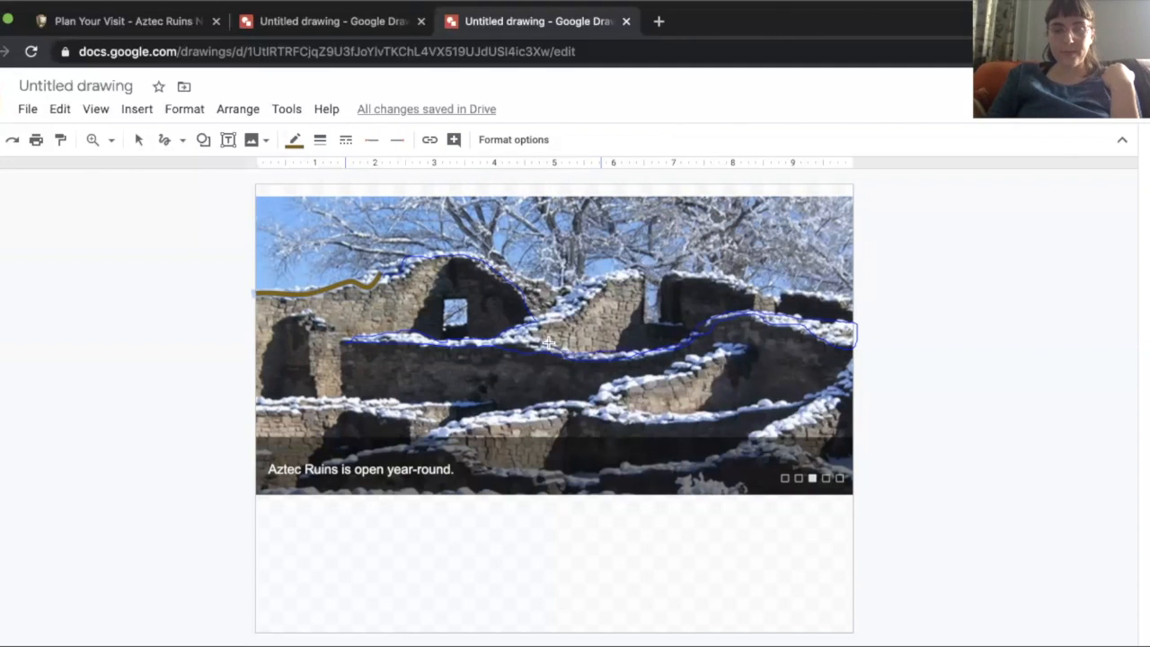
{"action": "mouse_move", "coordinate": [521, 339]}
{"action": "left_mouse_down"}
{"action": "mouse_move", "coordinate": [606, 279]}
{"action": "mouse_move", "coordinate": [640, 273]}
{"action": "mouse_move", "coordinate": [564, 296]}
{"action": "left_mouse_up"}
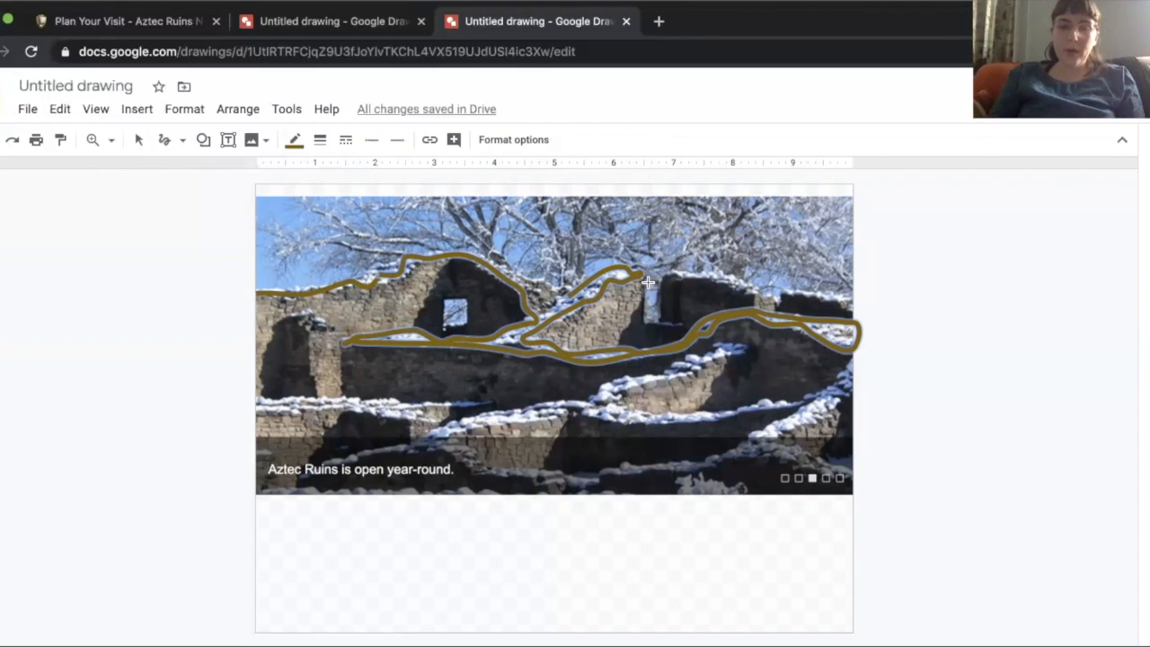
{"action": "left_click_drag", "start_coordinate": [651, 319], "coordinate": [680, 316]}
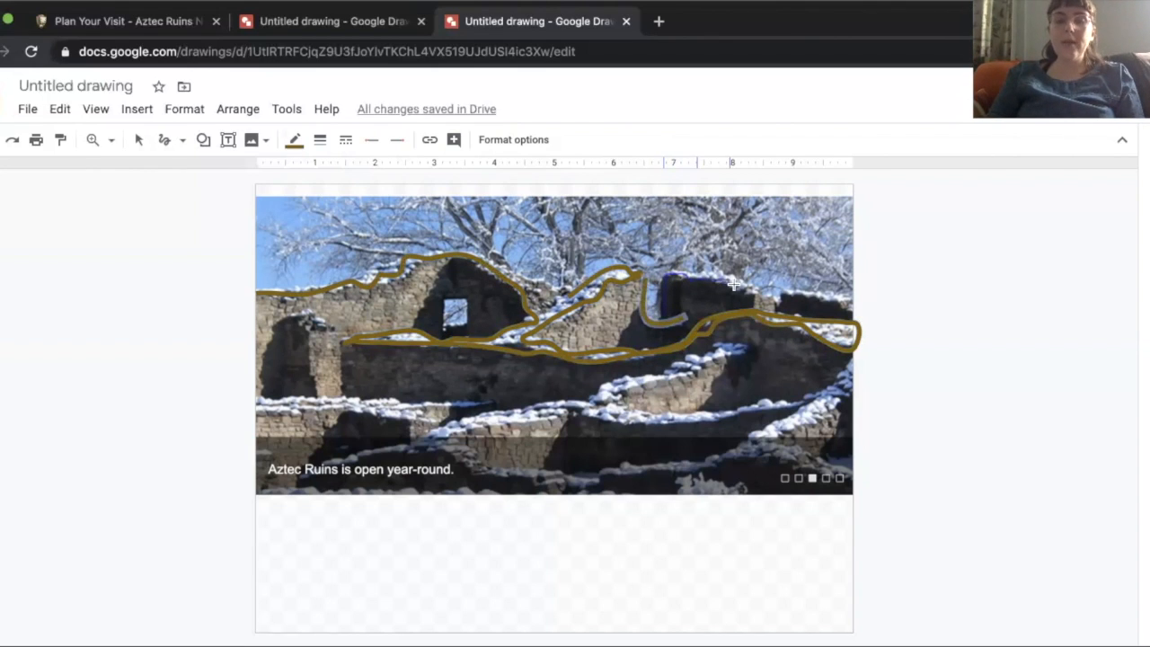
{"action": "mouse_move", "coordinate": [755, 292]}
{"action": "left_mouse_down"}
{"action": "mouse_move", "coordinate": [780, 310]}
{"action": "mouse_move", "coordinate": [780, 292]}
{"action": "mouse_move", "coordinate": [851, 308]}
{"action": "left_mouse_up"}
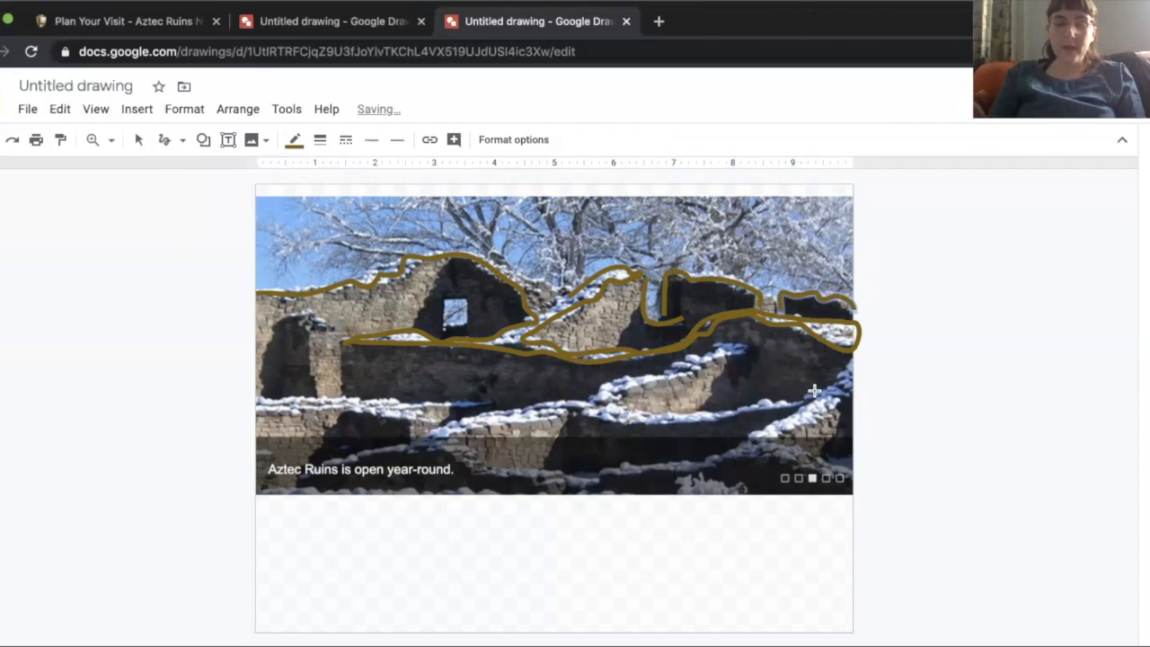
{"action": "mouse_move", "coordinate": [851, 361]}
{"action": "left_mouse_down"}
{"action": "mouse_move", "coordinate": [753, 406]}
{"action": "mouse_move", "coordinate": [634, 418]}
{"action": "mouse_move", "coordinate": [529, 400]}
{"action": "mouse_move", "coordinate": [440, 412]}
{"action": "mouse_move", "coordinate": [326, 464]}
{"action": "left_mouse_up"}
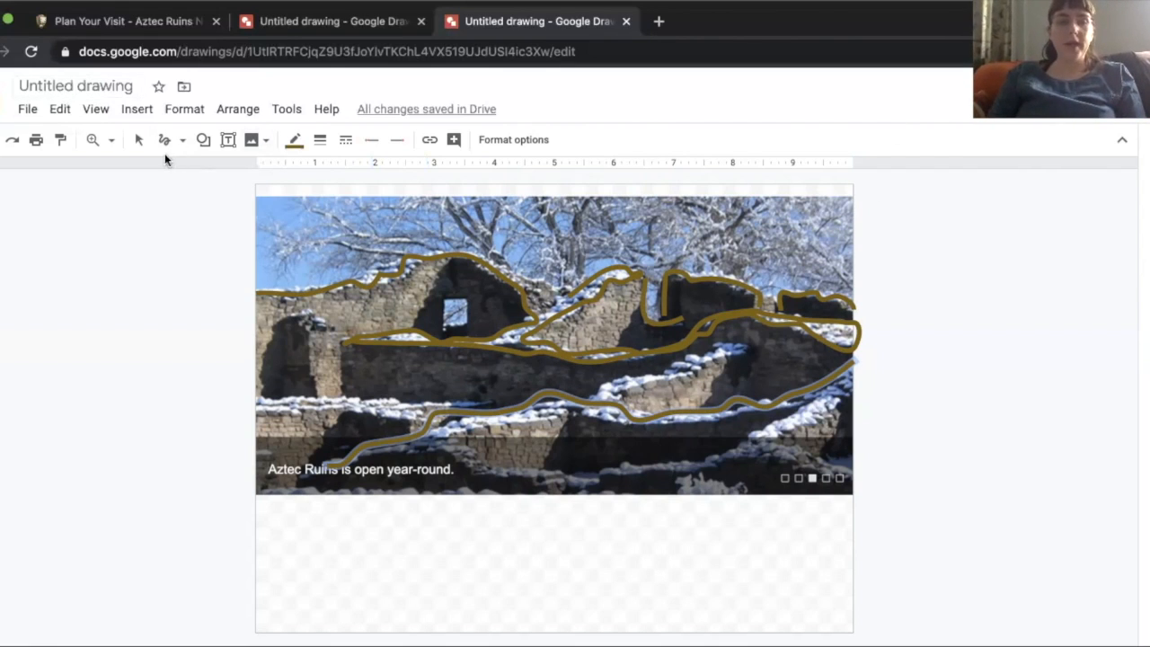
Delete the ruins photo from behind the traced lines, keeping only the Scribble outlines
{"action": "left_click", "coordinate": [138, 140]}
{"action": "left_click", "coordinate": [749, 212]}
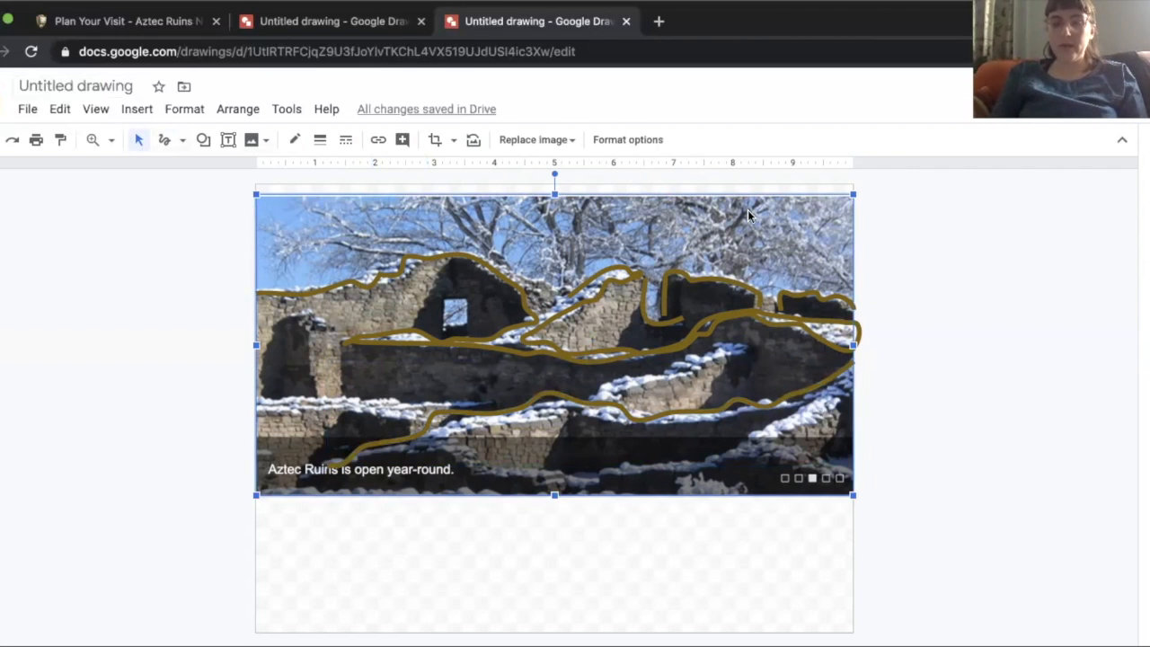
{"action": "key", "text": "Delete"}
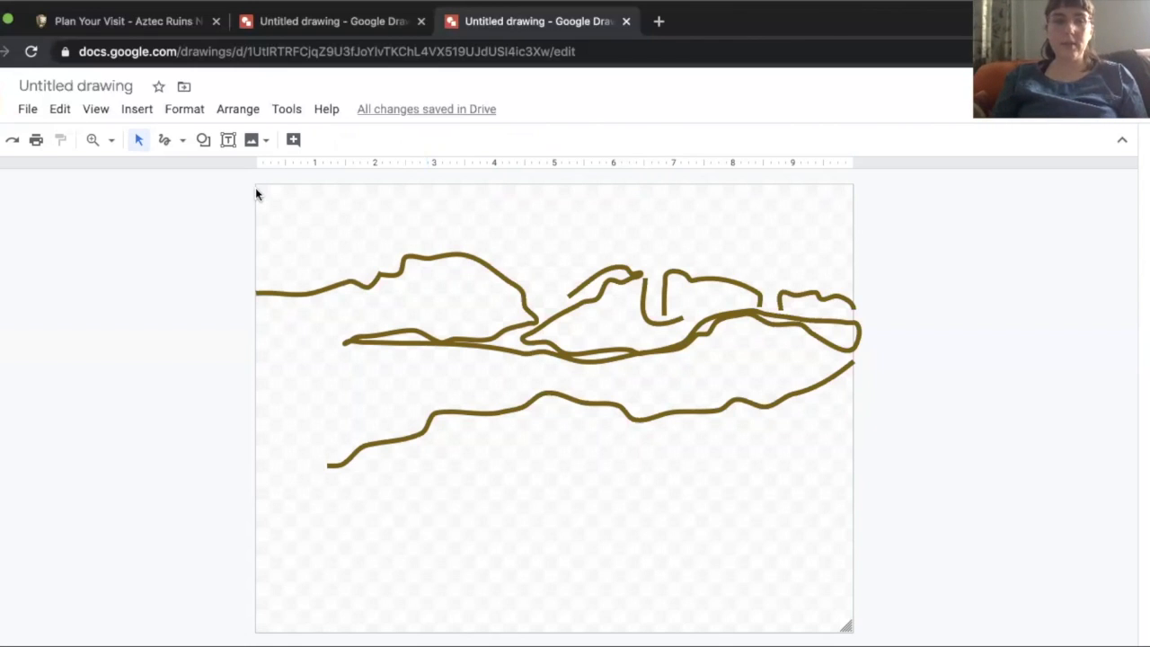
Draw a full-width rectangle covering the canvas from the horizon at the wall tops down to the bottom edge
{"action": "left_click", "coordinate": [204, 141]}
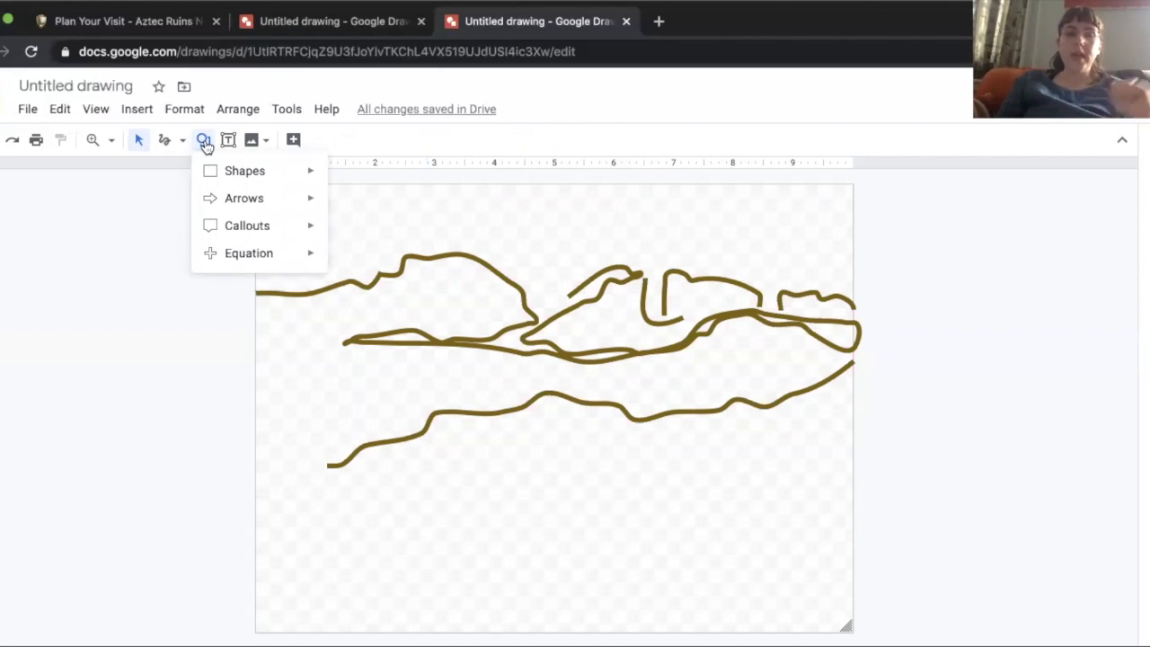
{"action": "mouse_move", "coordinate": [216, 180]}
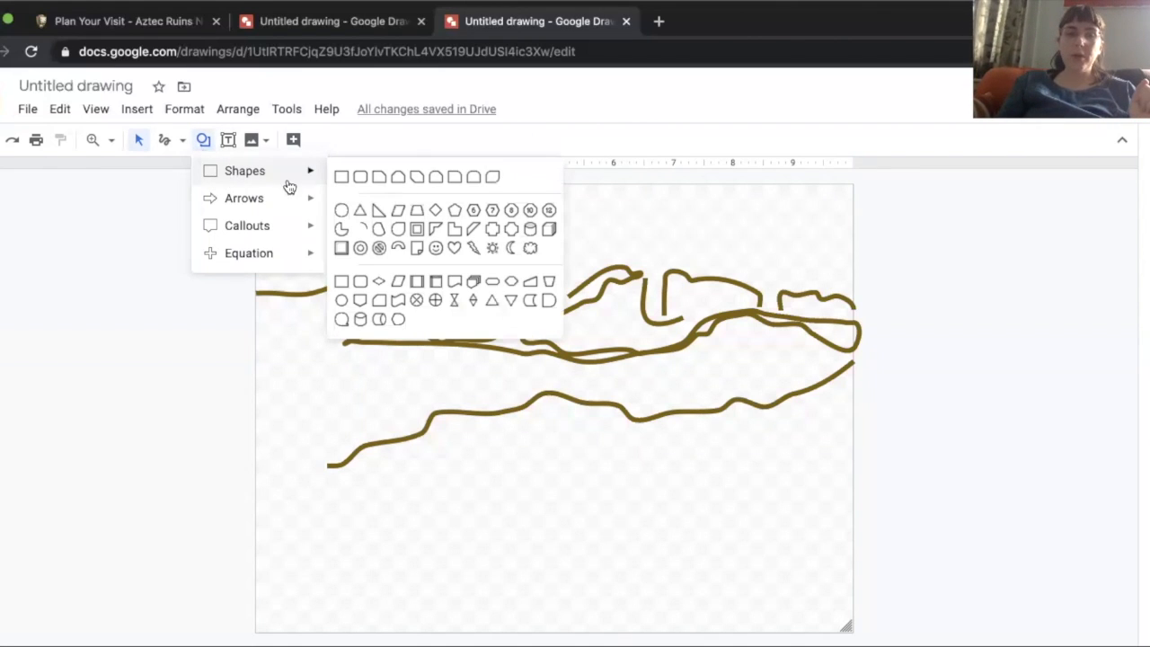
{"action": "left_click", "coordinate": [342, 179]}
{"action": "left_click_drag", "start_coordinate": [255, 295], "coordinate": [851, 631]}
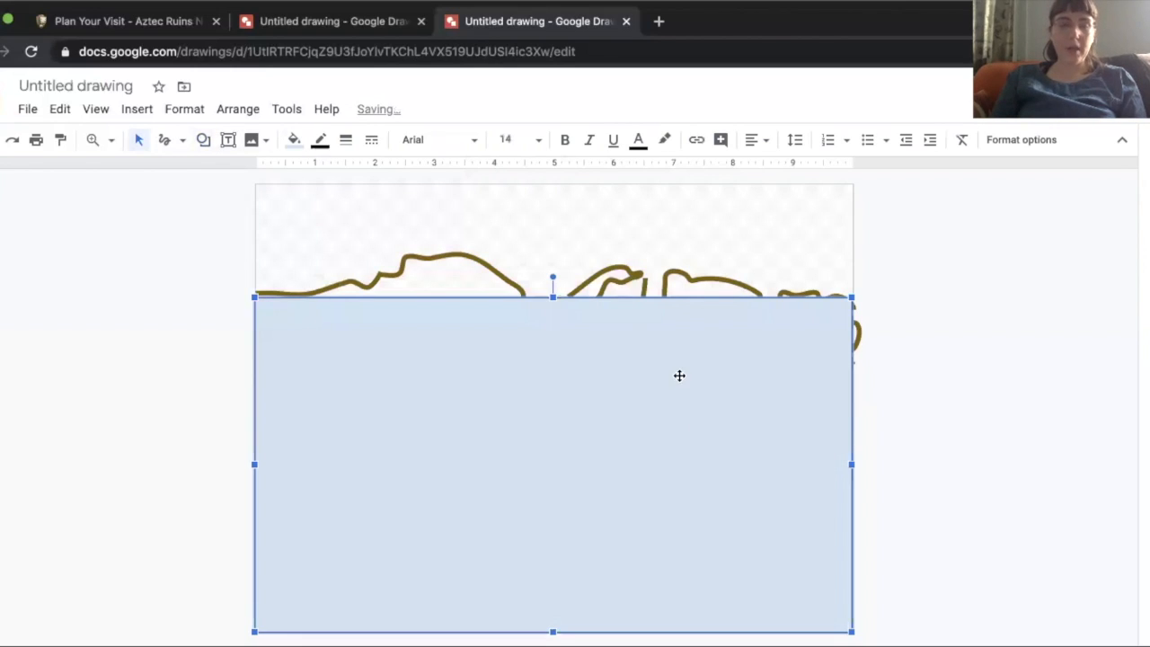
Fill the ground rectangle with dark golden yellow and make its border transparent
{"action": "left_click", "coordinate": [293, 140]}
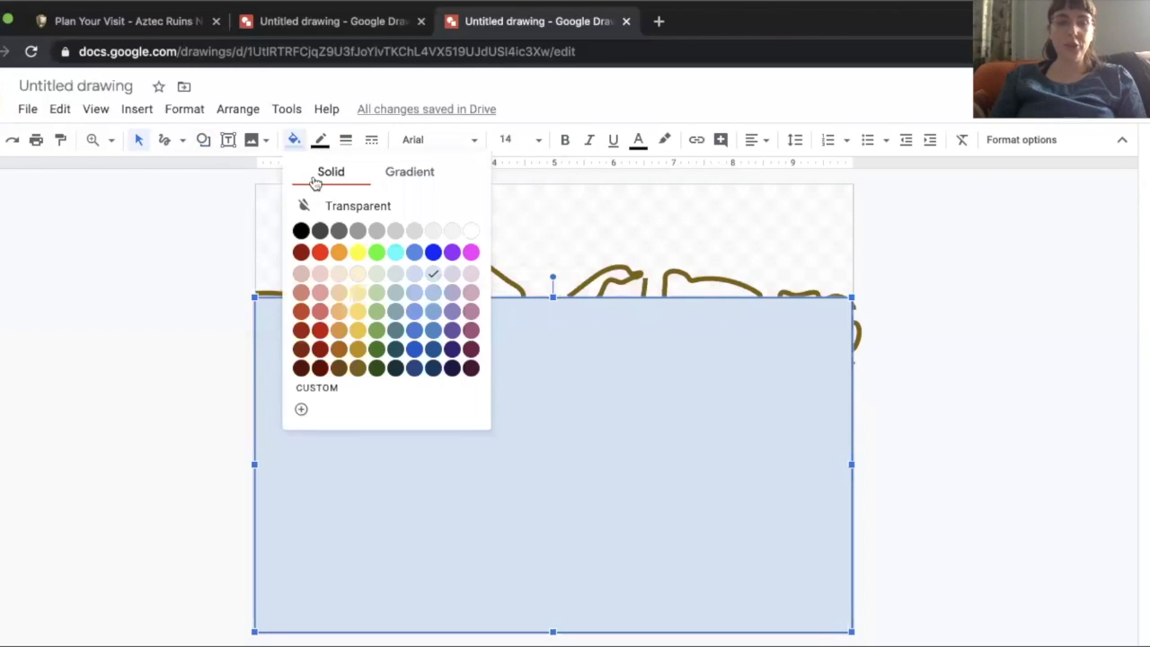
{"action": "left_click", "coordinate": [358, 350]}
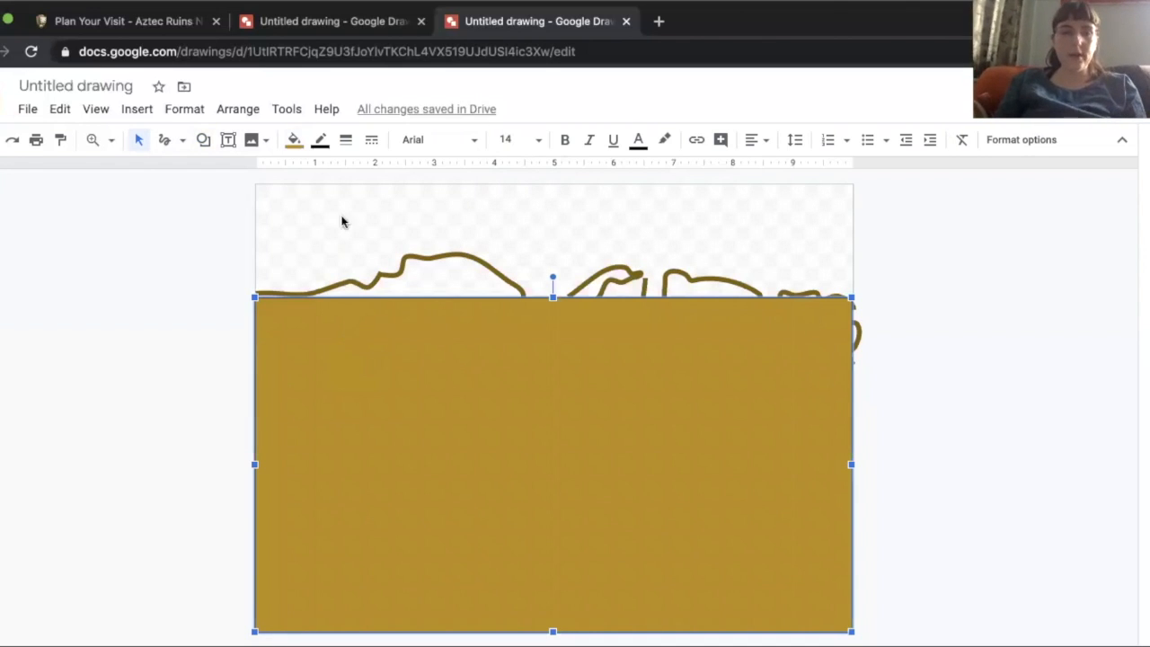
{"action": "left_click", "coordinate": [320, 142]}
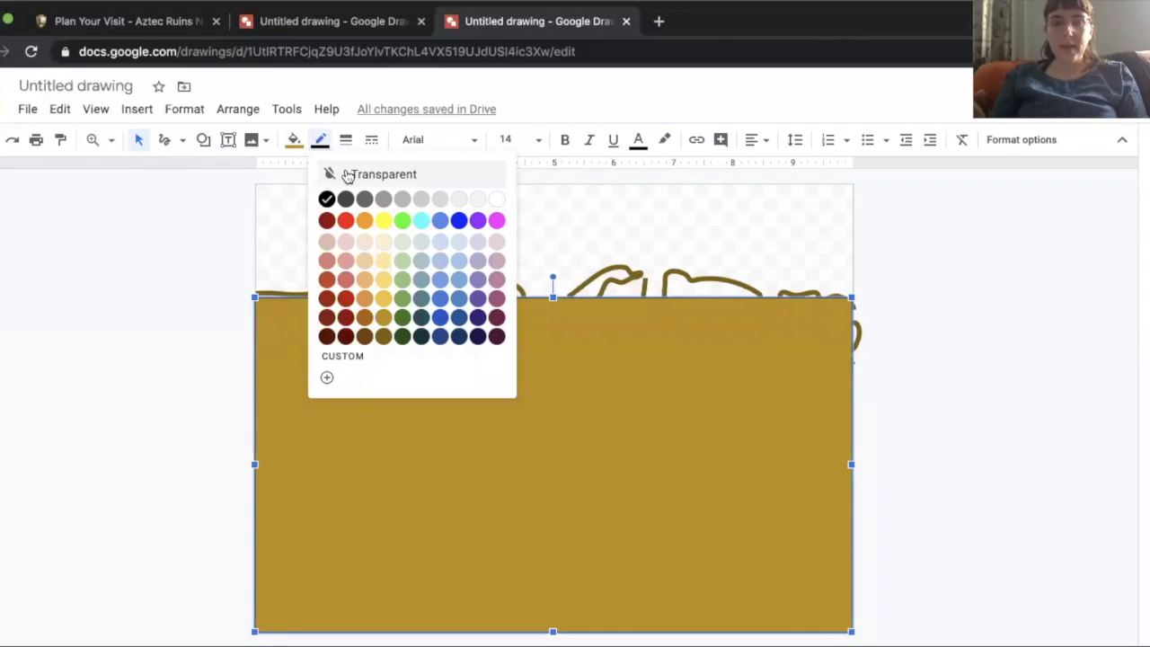
{"action": "left_click", "coordinate": [347, 175]}
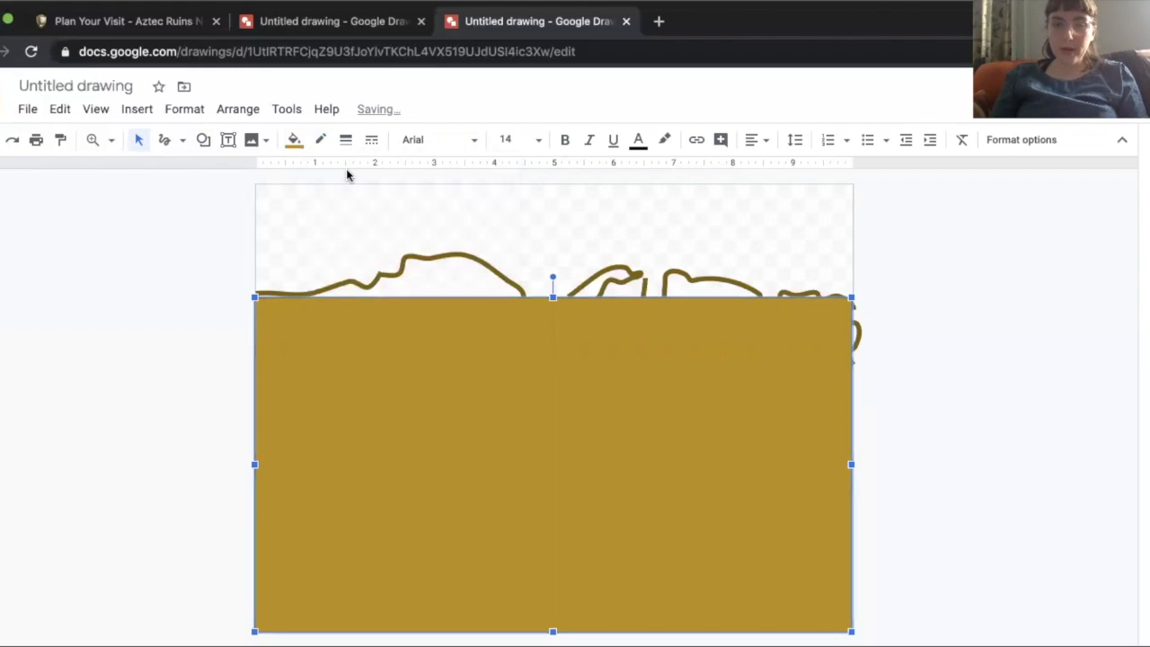
{"action": "left_click", "coordinate": [973, 444]}
Send the golden ground rectangle to the back, behind the traced wall lines
{"action": "left_click", "coordinate": [782, 446]}
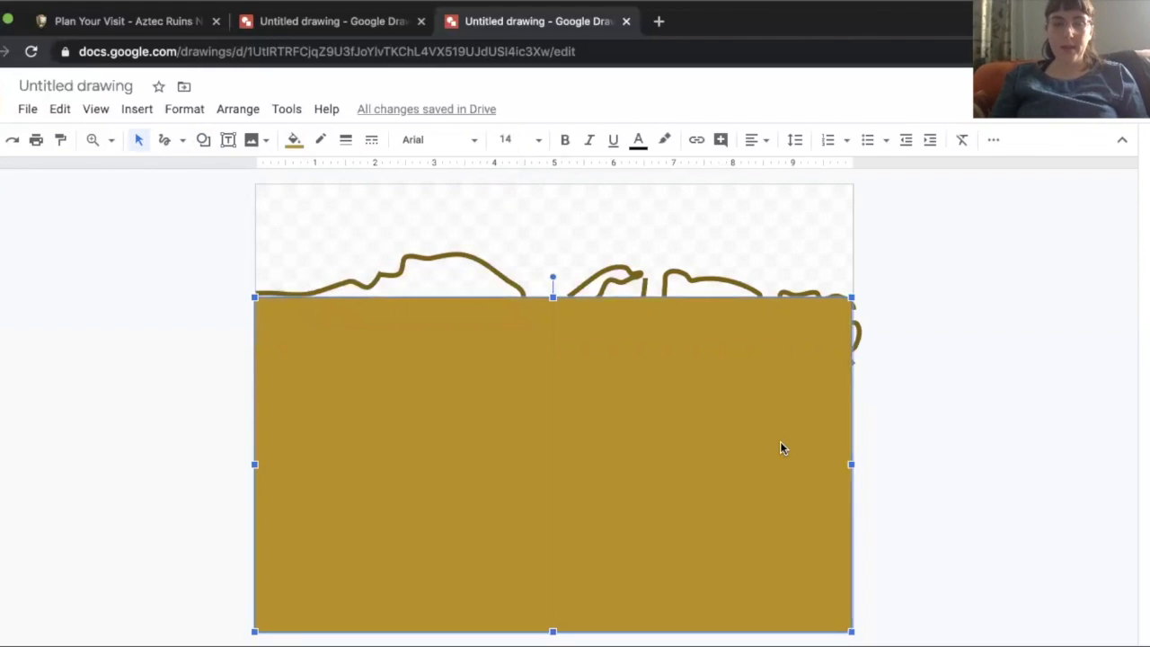
{"action": "right_click", "coordinate": [780, 446]}
{"action": "mouse_move", "coordinate": [818, 455]}
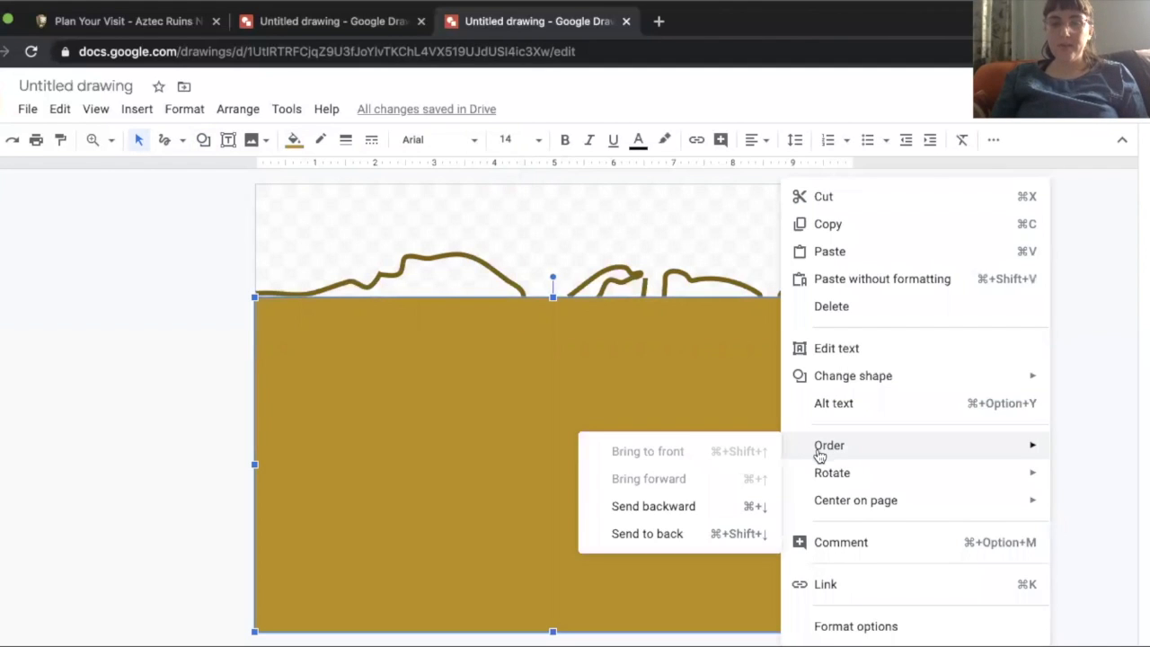
{"action": "left_click", "coordinate": [720, 536]}
{"action": "left_click", "coordinate": [954, 487]}
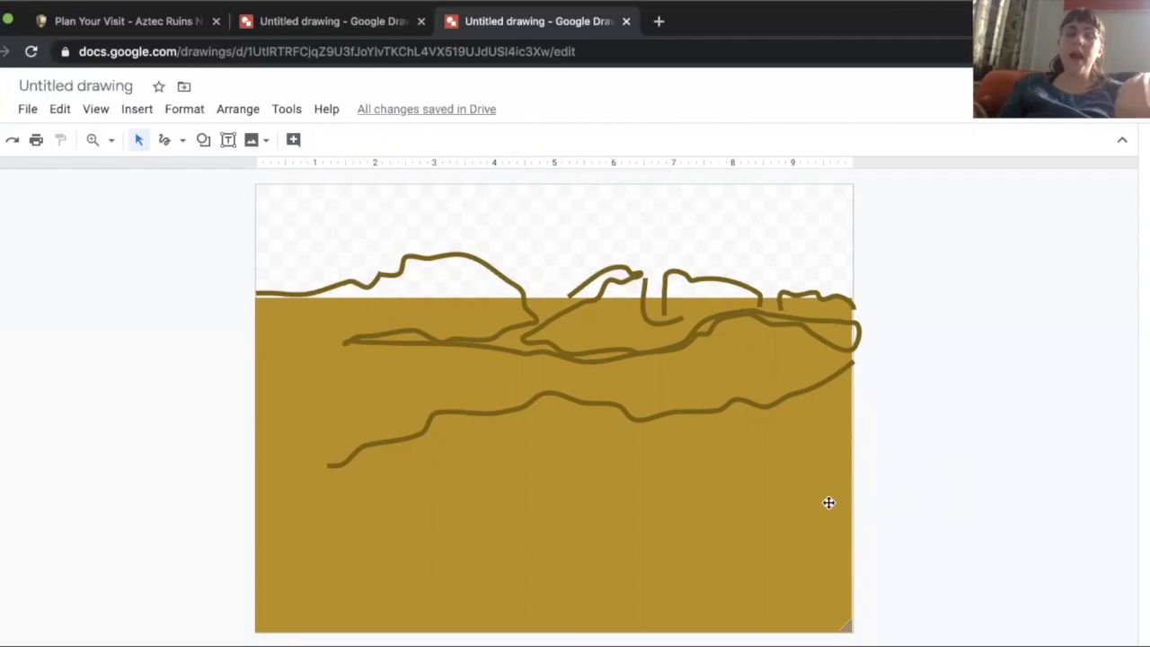
Draw a second full-width rectangle from the canvas's top edge to just below the horizon for the sky
{"action": "left_click", "coordinate": [738, 470]}
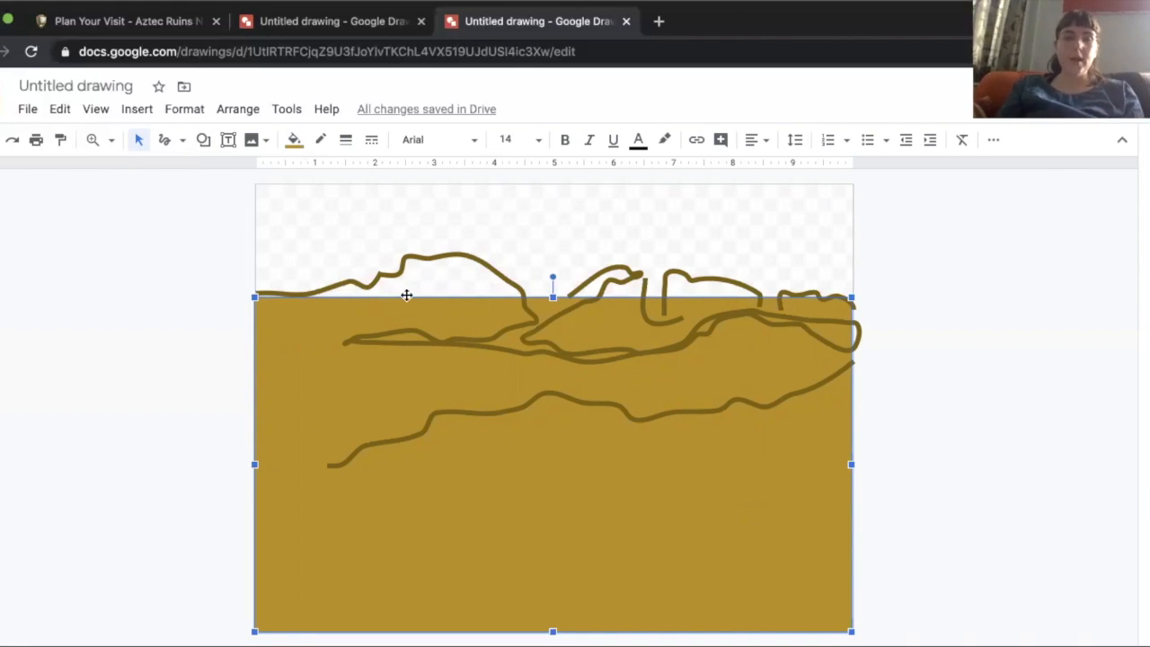
{"action": "left_click", "coordinate": [219, 148]}
{"action": "left_click", "coordinate": [231, 142]}
{"action": "left_click", "coordinate": [252, 139]}
{"action": "left_click", "coordinate": [252, 139]}
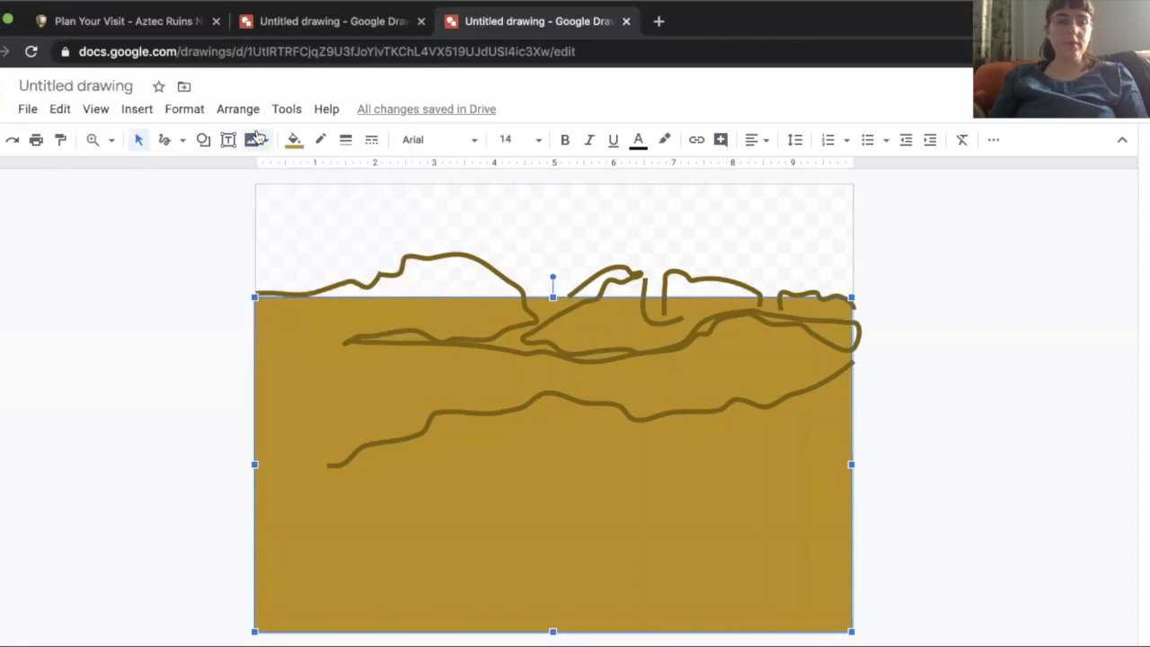
{"action": "left_click", "coordinate": [203, 139]}
{"action": "mouse_move", "coordinate": [290, 172]}
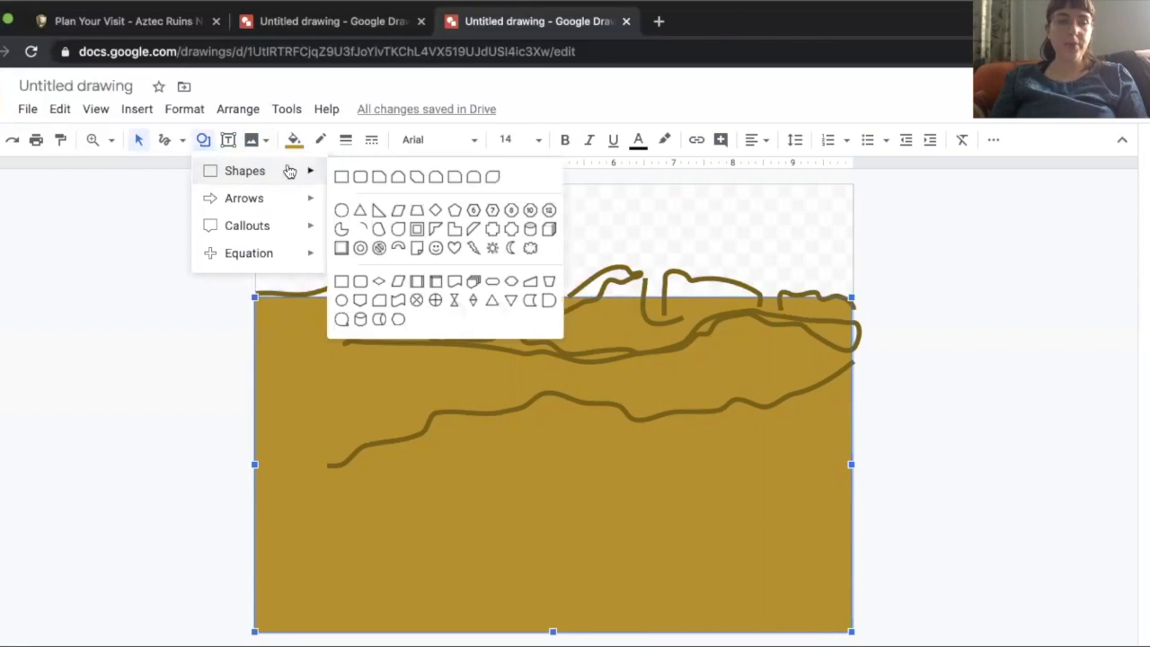
{"action": "left_click", "coordinate": [336, 178]}
{"action": "left_click_drag", "start_coordinate": [255, 184], "coordinate": [853, 343]}
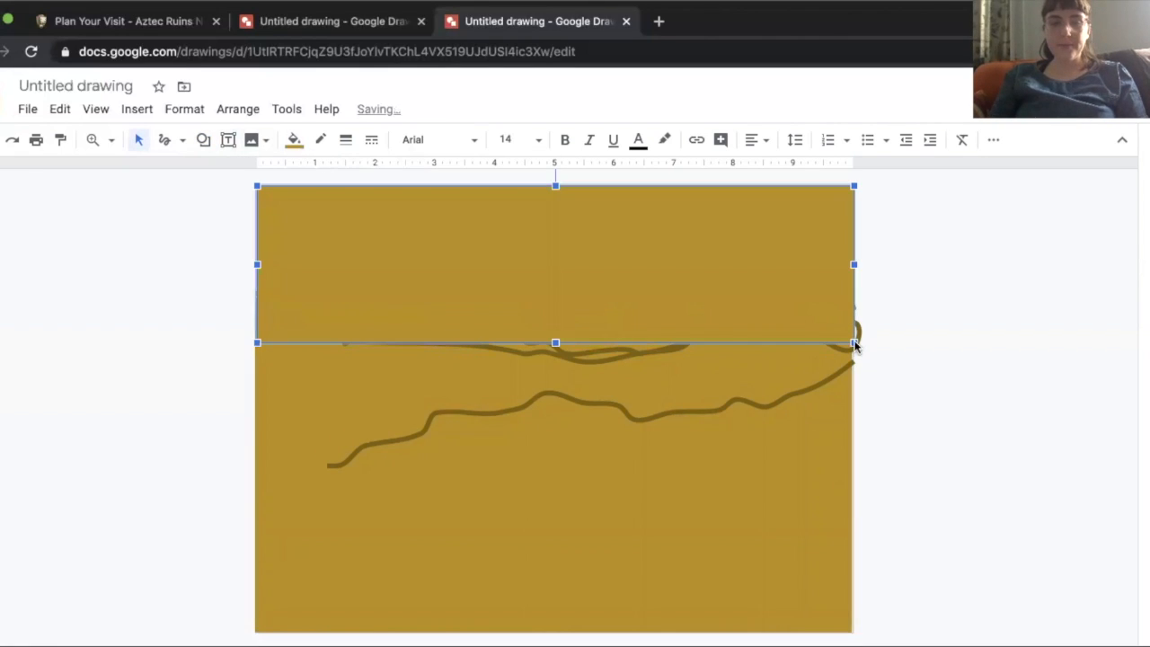
Fill the sky rectangle with light cornflower blue and make its border transparent
{"action": "left_click", "coordinate": [293, 139]}
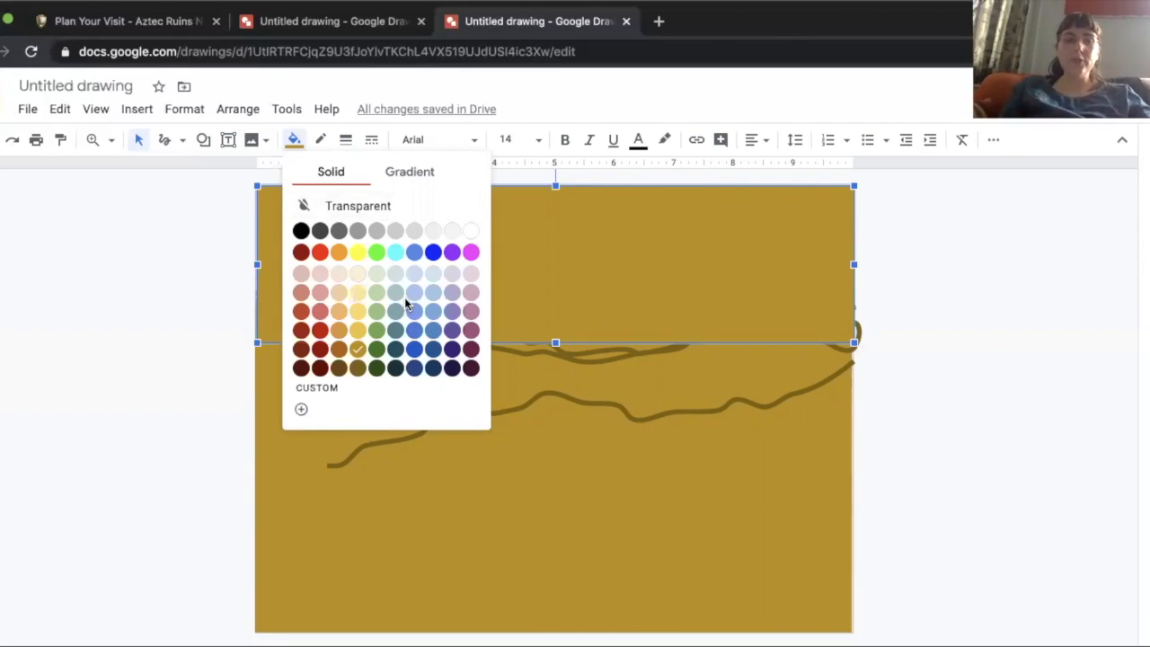
{"action": "left_click", "coordinate": [414, 293]}
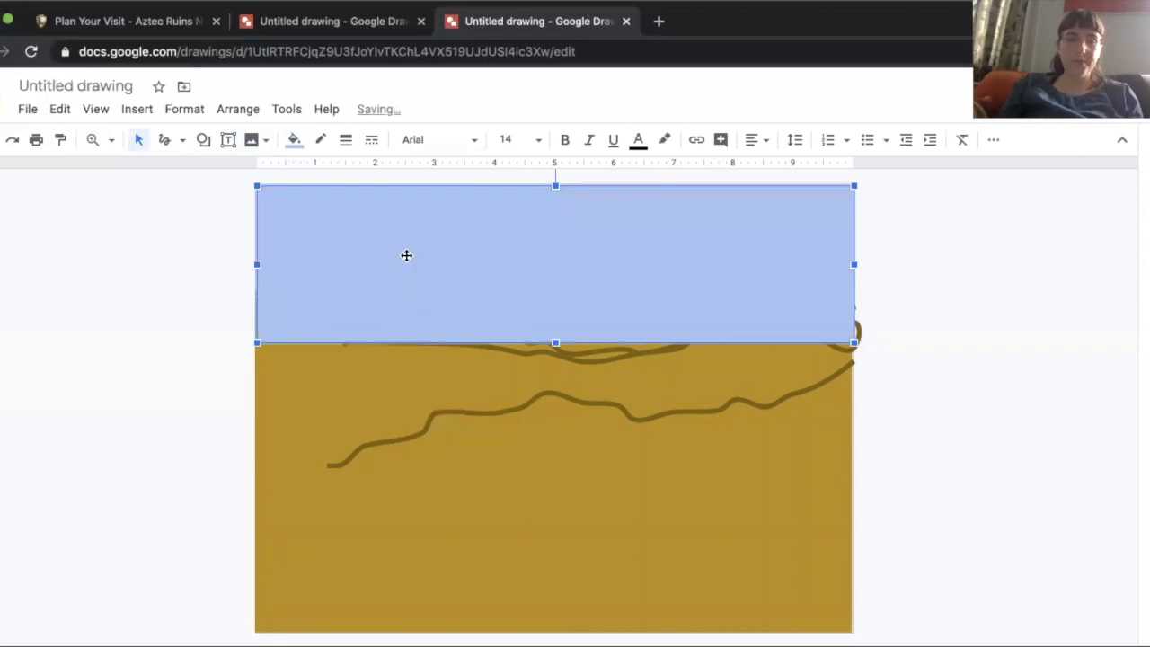
{"action": "left_click", "coordinate": [319, 139]}
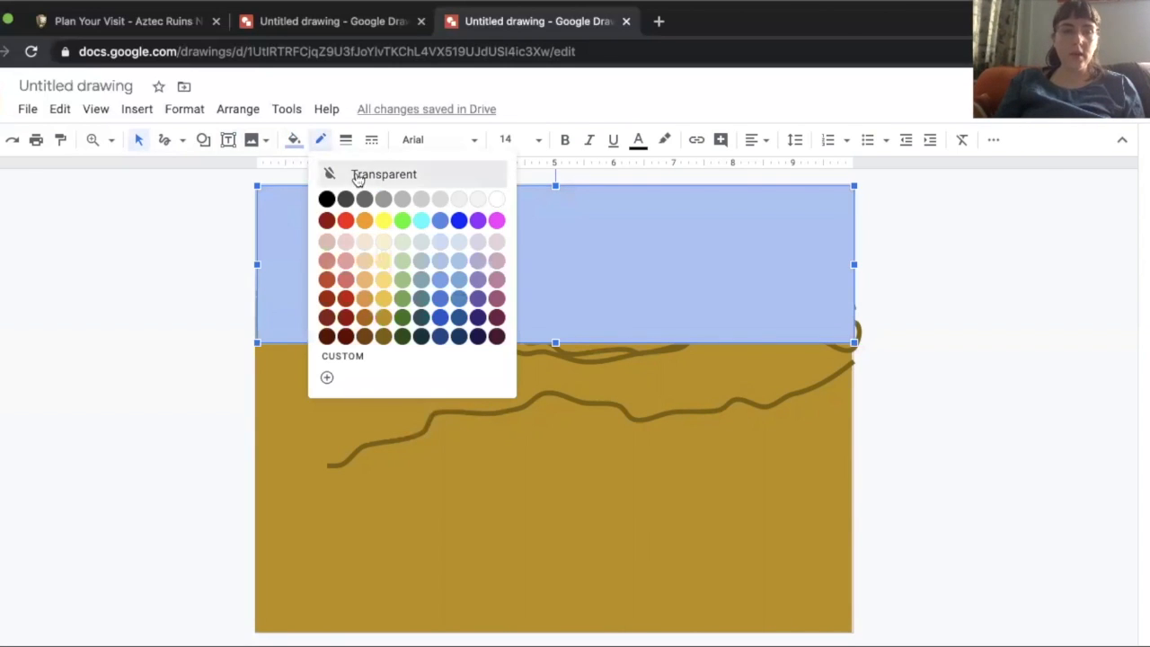
{"action": "left_click", "coordinate": [358, 177]}
Send the blue sky rectangle to the back, behind the ground and the wall lines, and deselect it
{"action": "right_click", "coordinate": [411, 285]}
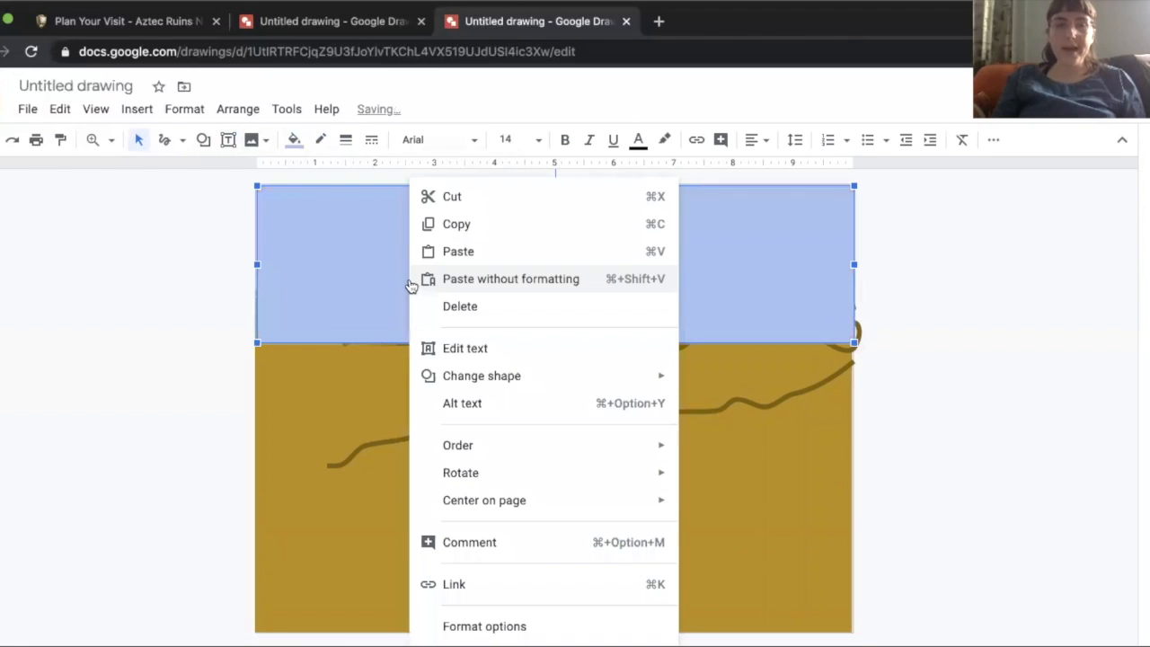
{"action": "mouse_move", "coordinate": [668, 458]}
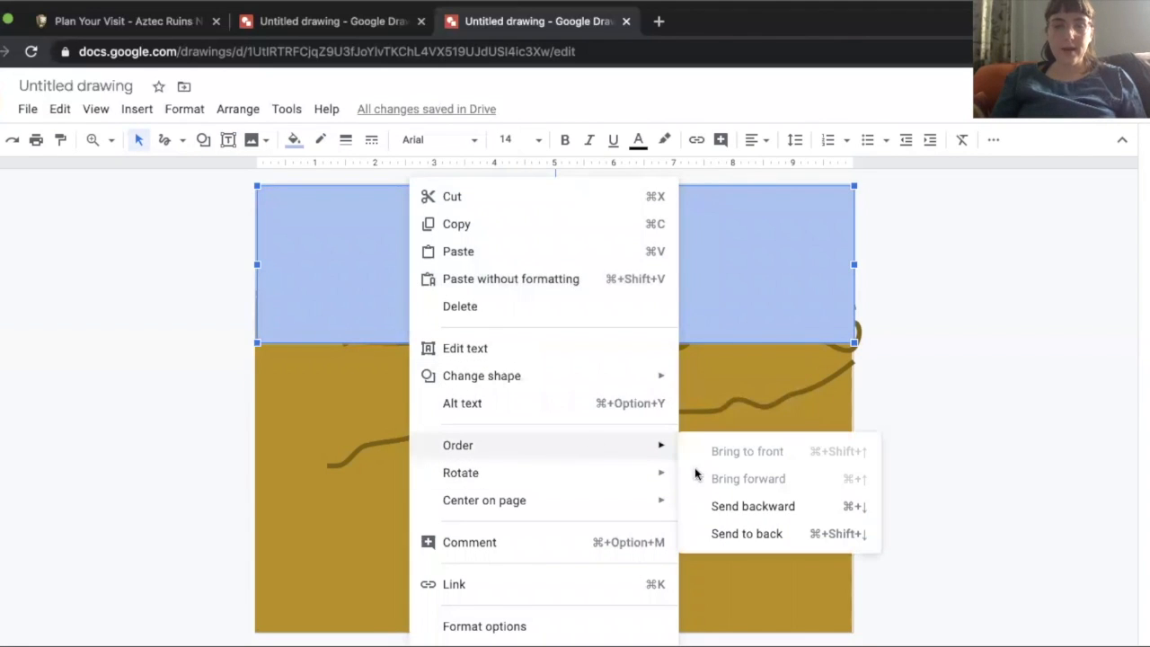
{"action": "left_click", "coordinate": [741, 533]}
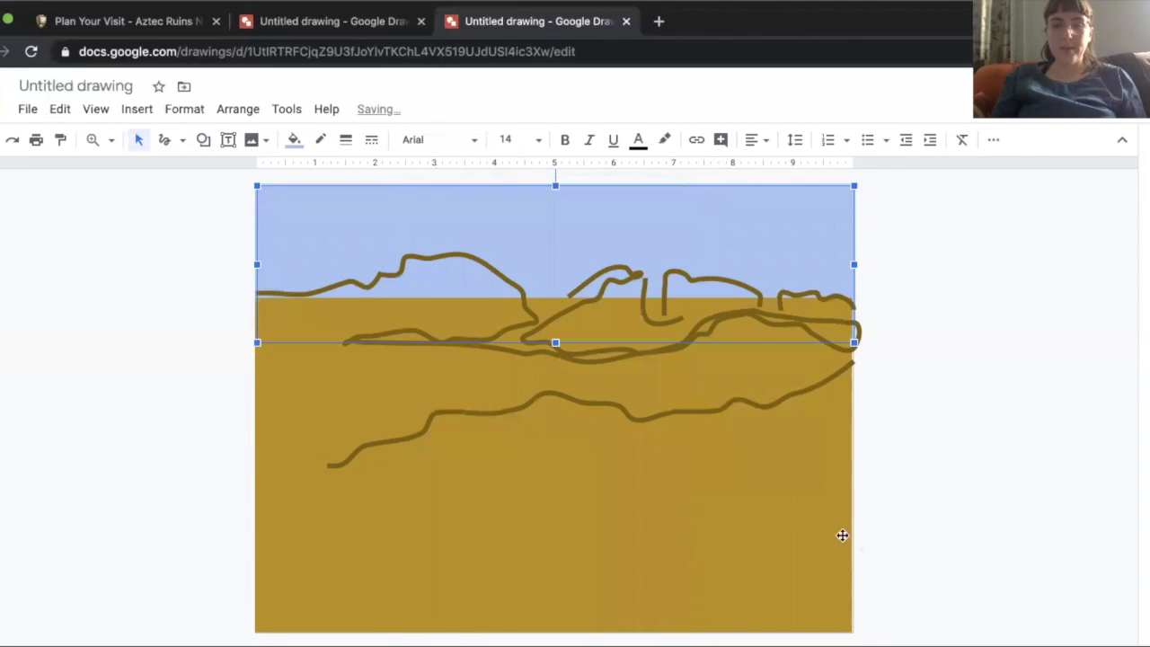
{"action": "left_click", "coordinate": [921, 550]}
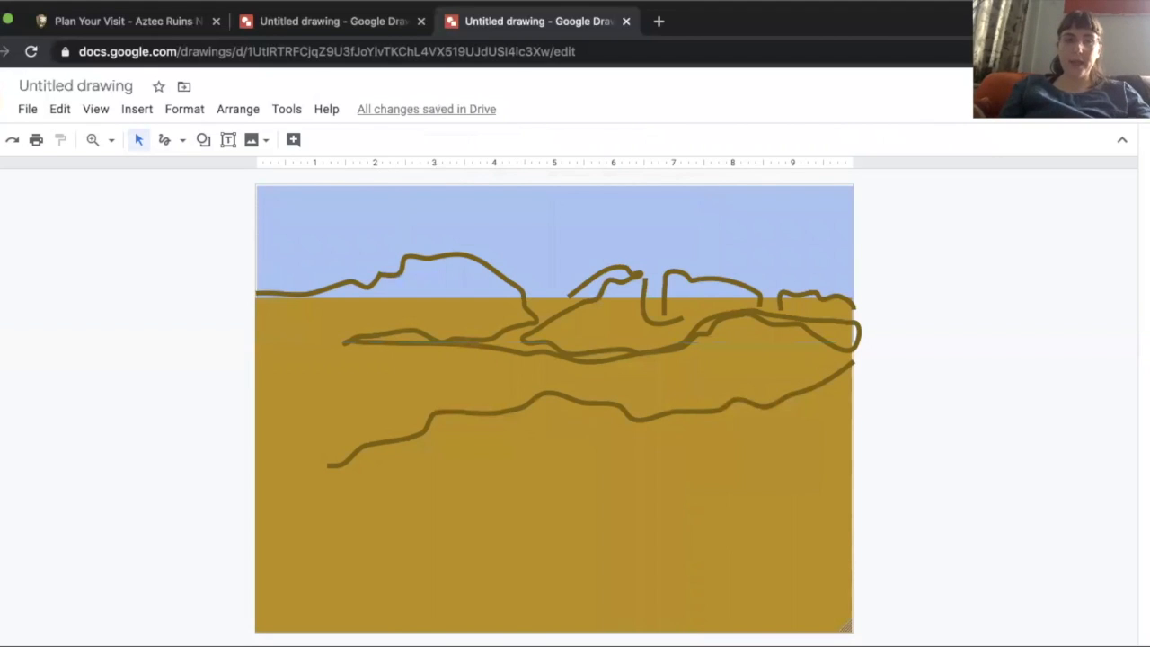
Consult the finished example drawing and trace a closed Curve shape under the upper-left wall outline along the horizon
{"action": "left_click", "coordinate": [304, 22]}
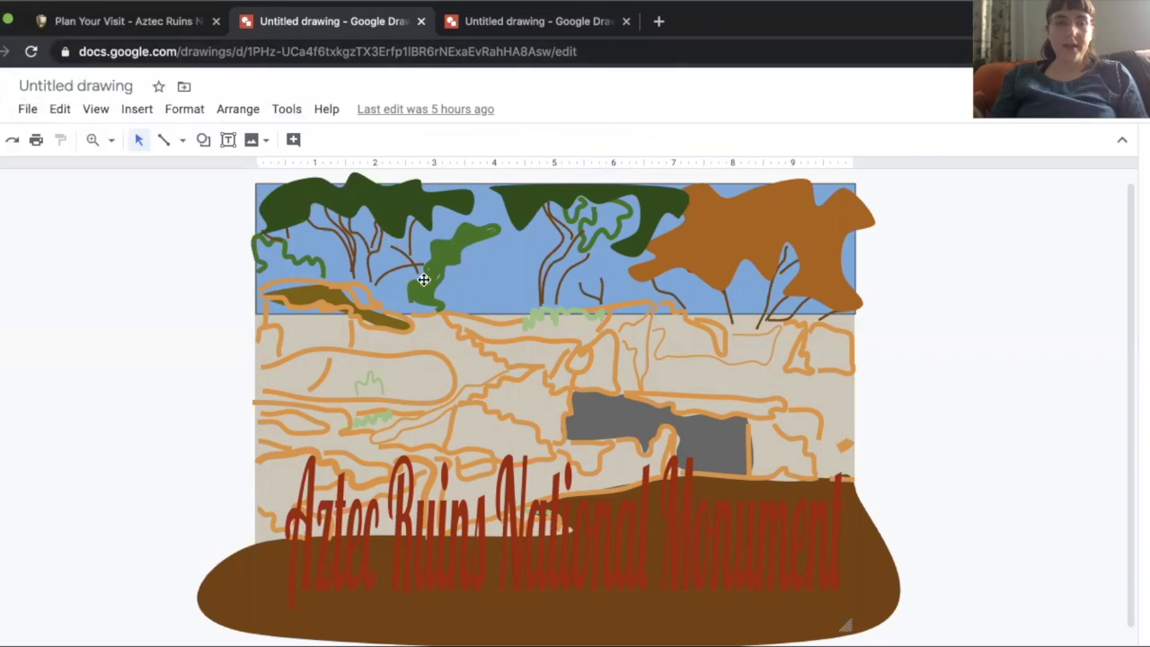
{"action": "left_click", "coordinate": [514, 27]}
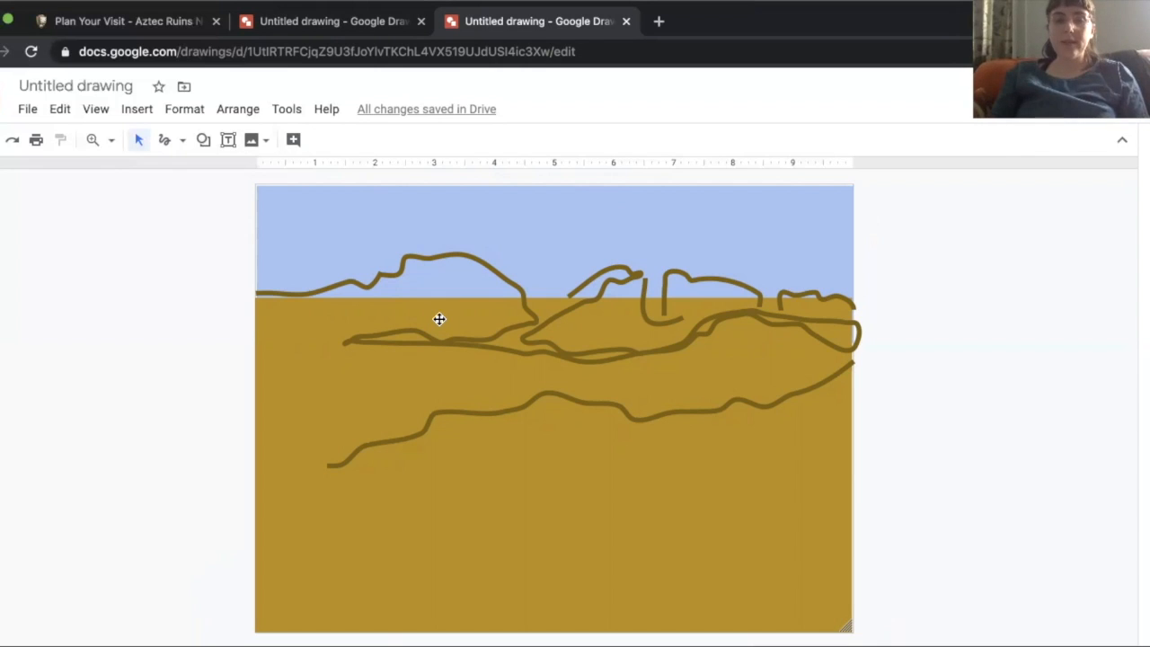
{"action": "left_click", "coordinate": [184, 141]}
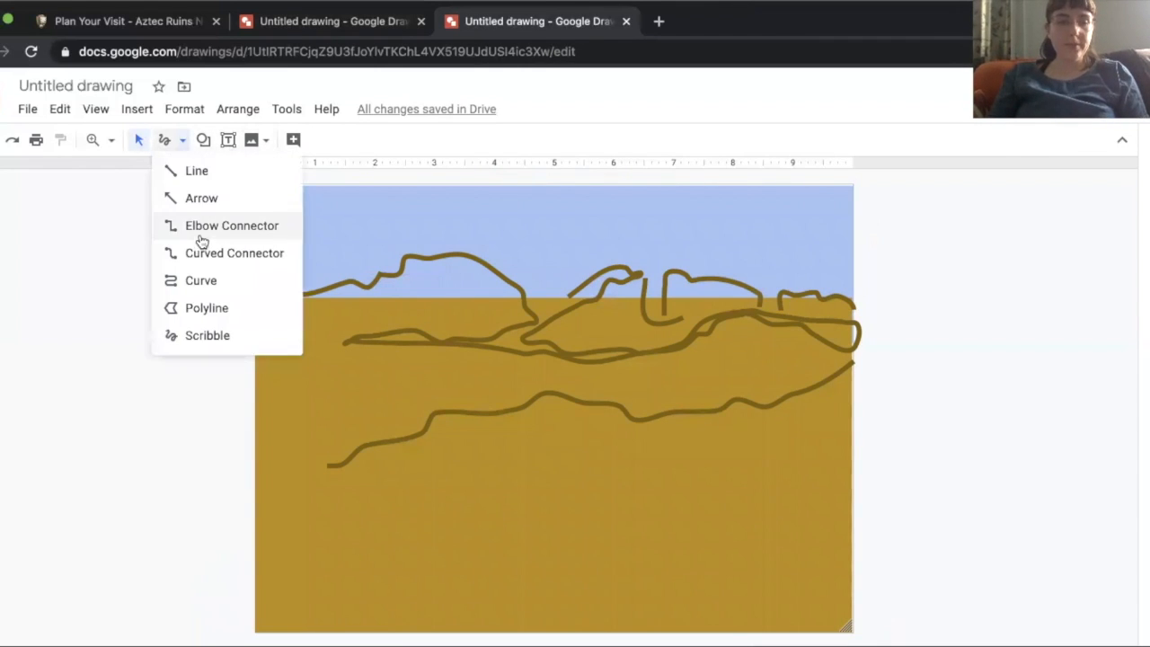
{"action": "left_click", "coordinate": [207, 277]}
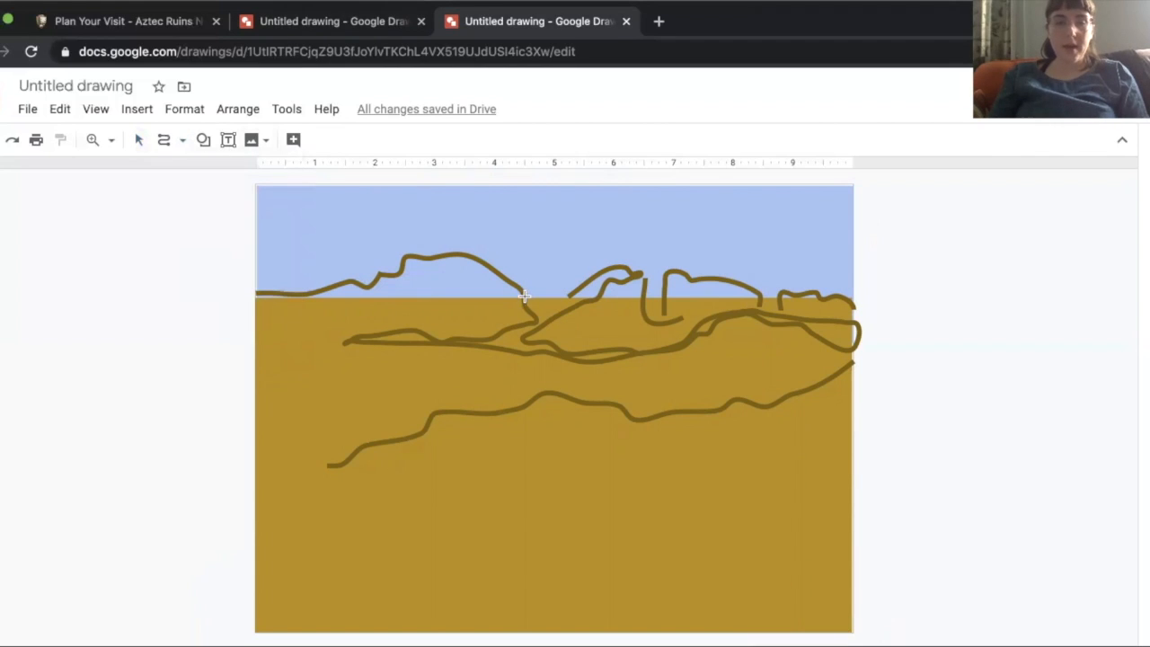
{"action": "left_click", "coordinate": [495, 271]}
{"action": "left_click", "coordinate": [478, 261]}
{"action": "left_click", "coordinate": [462, 253]}
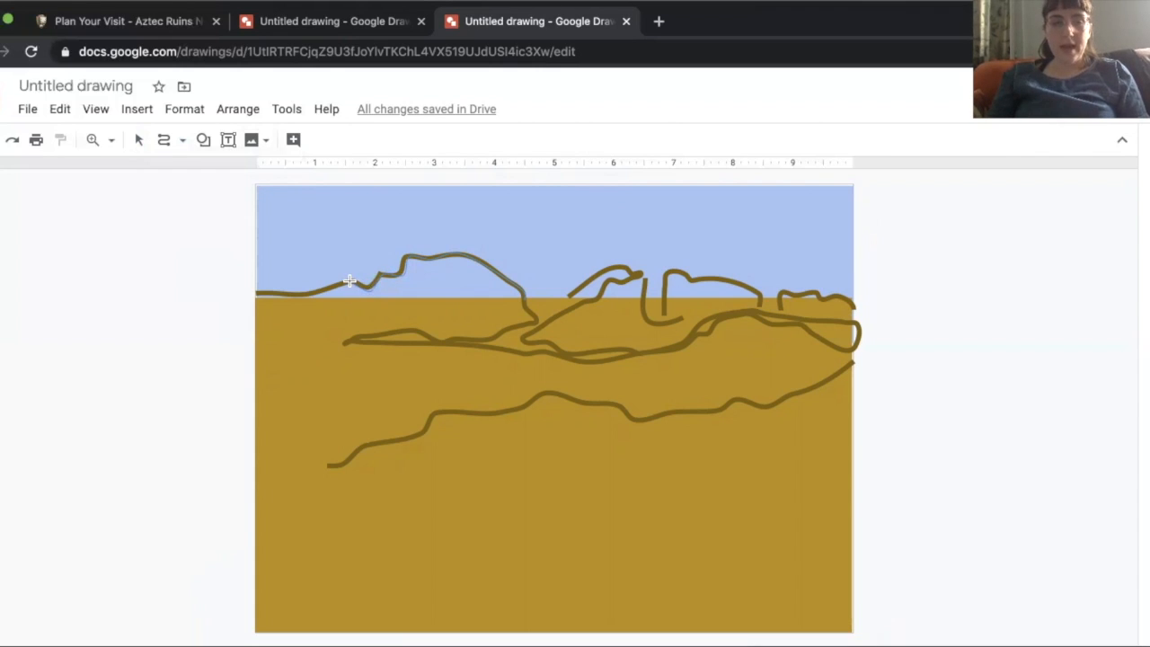
{"action": "left_click", "coordinate": [305, 294]}
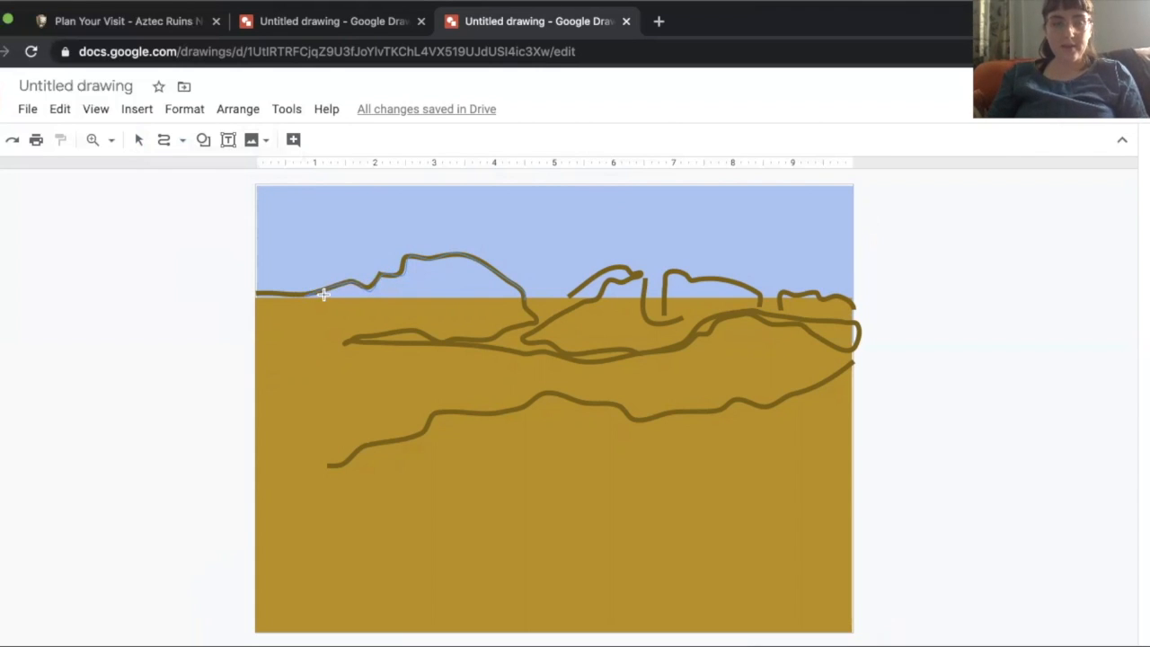
{"action": "double_click", "coordinate": [524, 297]}
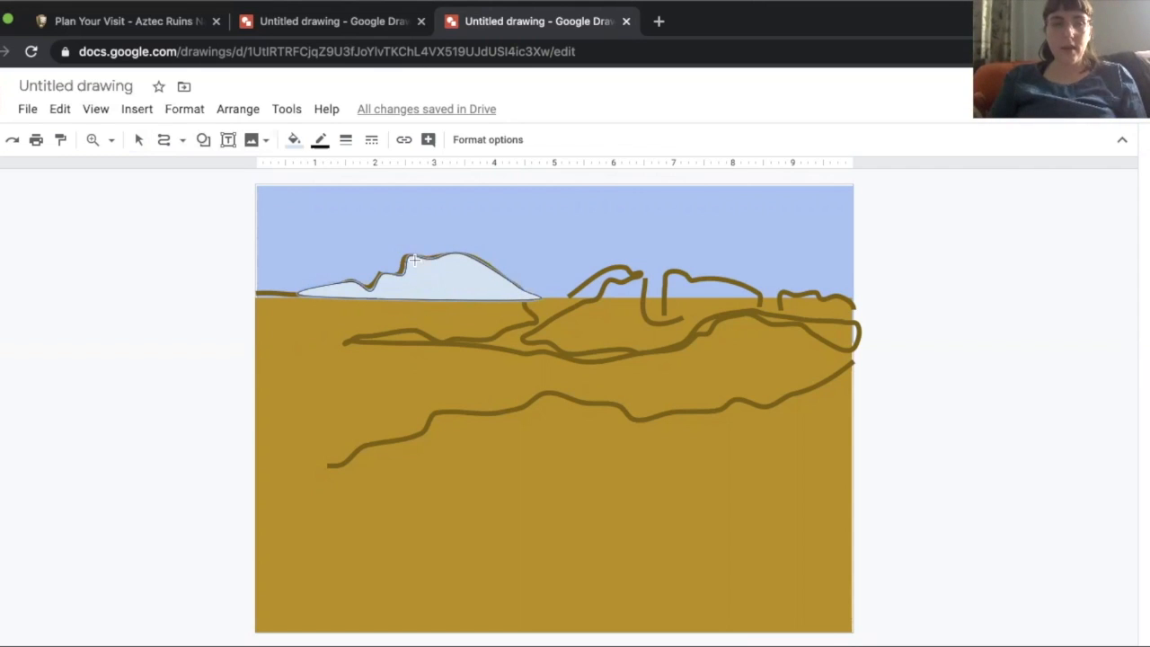
Fill the closed upper-left wall shape with the ground's dark golden yellow and make its border transparent
{"action": "left_click", "coordinate": [295, 140]}
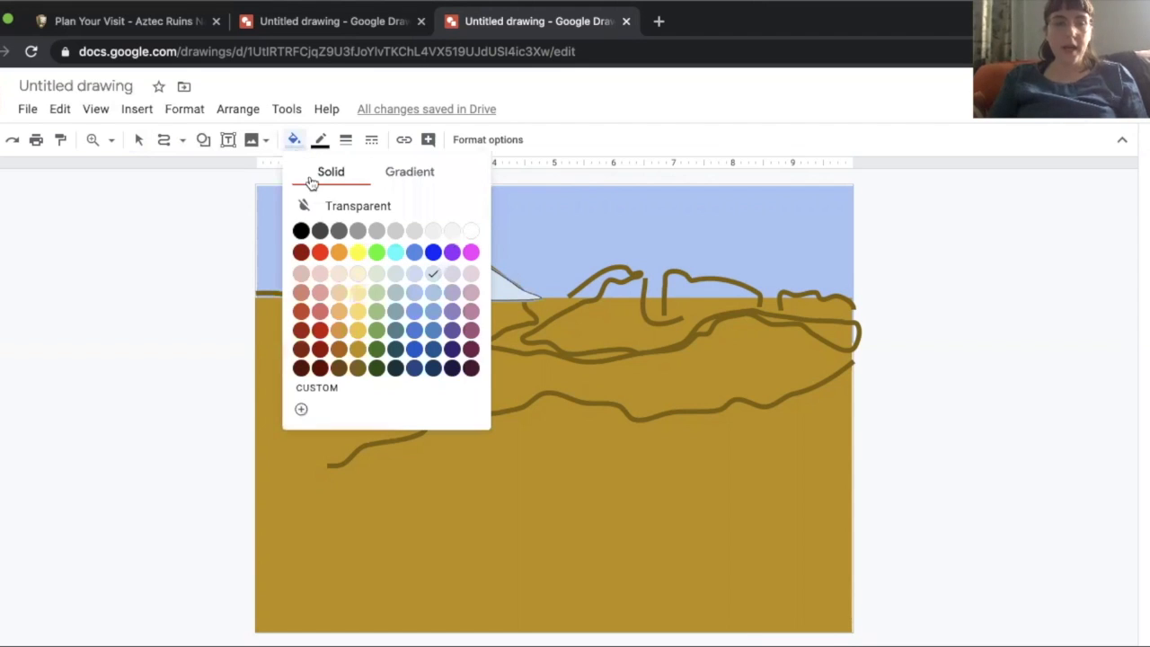
{"action": "left_click", "coordinate": [358, 350]}
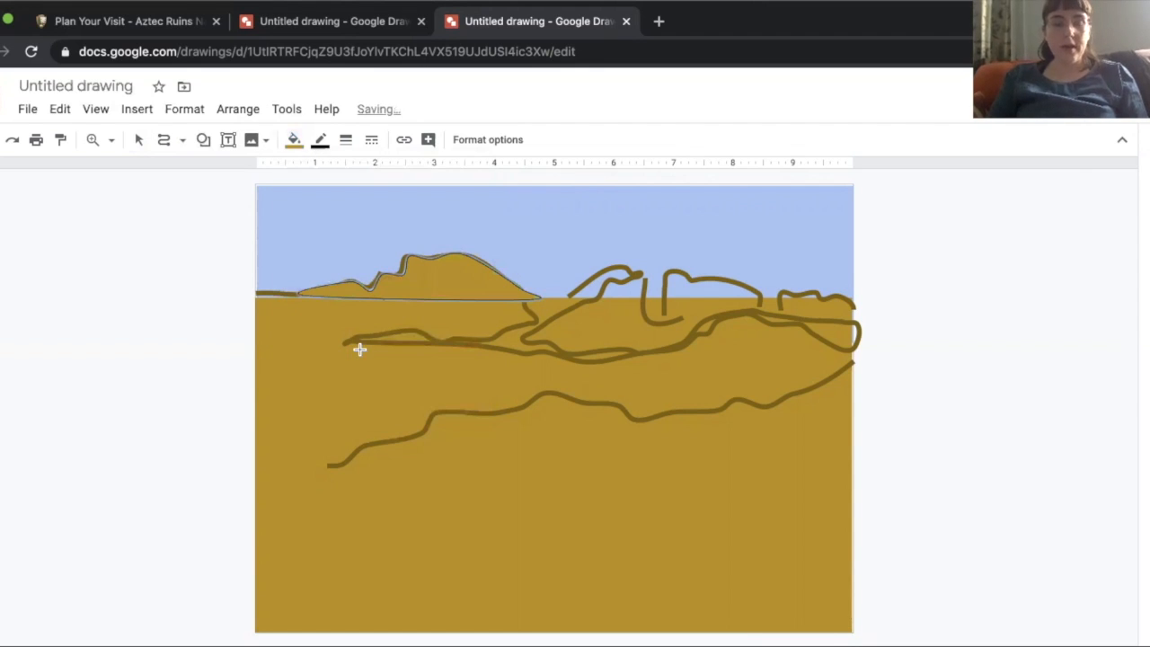
{"action": "left_click", "coordinate": [319, 141]}
{"action": "left_click", "coordinate": [347, 174]}
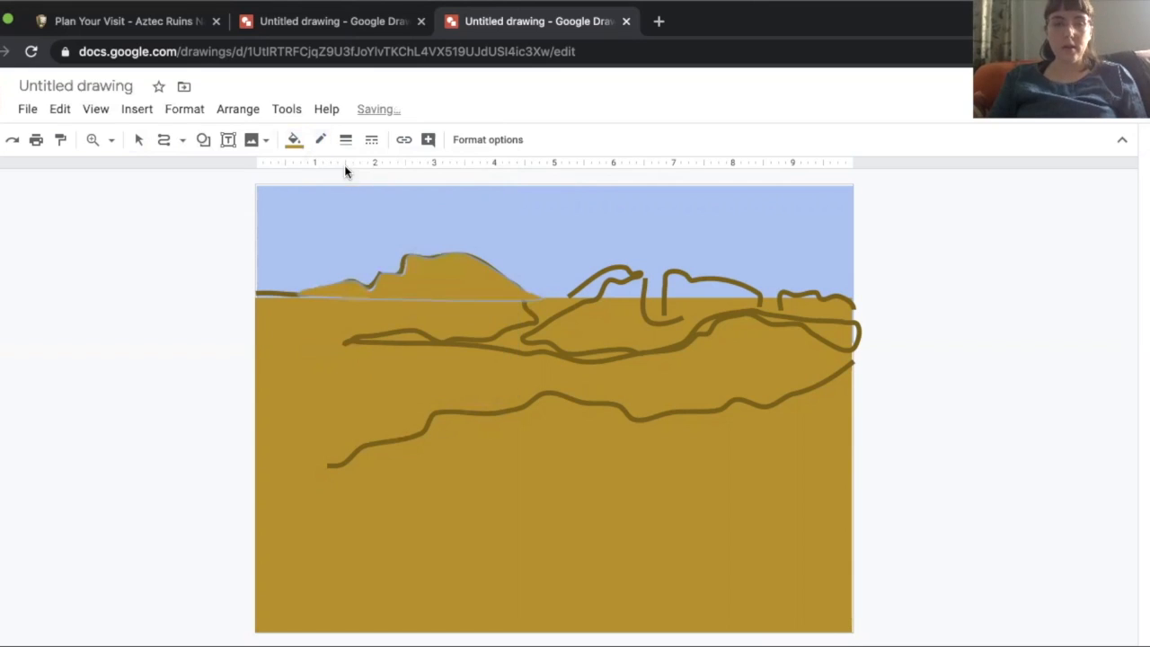
Leave the Curve tool and send the golden upper-left wall shape to the back
{"action": "left_click", "coordinate": [457, 283]}
{"action": "left_click", "coordinate": [139, 140]}
{"action": "right_click", "coordinate": [495, 288]}
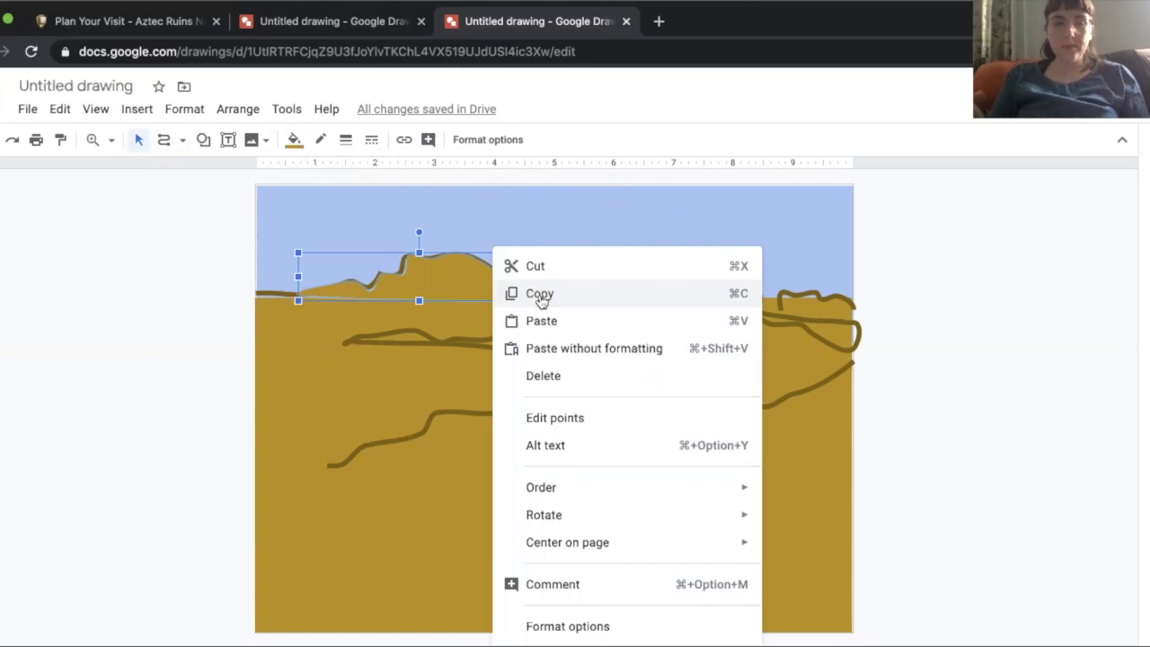
{"action": "mouse_move", "coordinate": [713, 519]}
{"action": "mouse_move", "coordinate": [713, 490]}
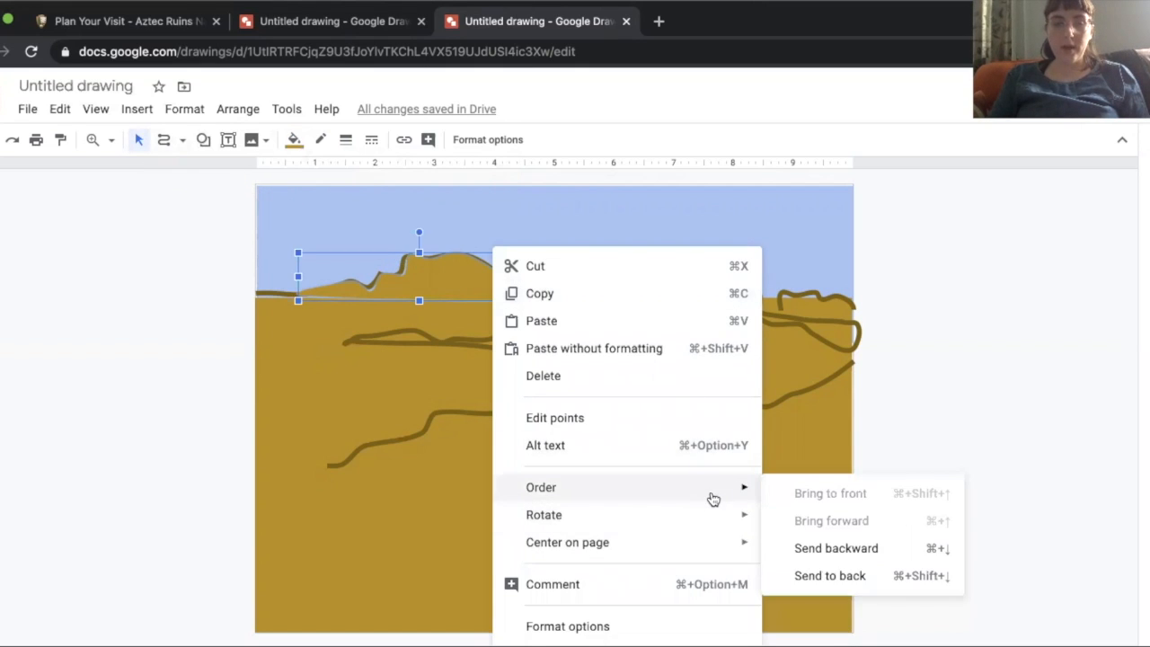
{"action": "left_click", "coordinate": [813, 573]}
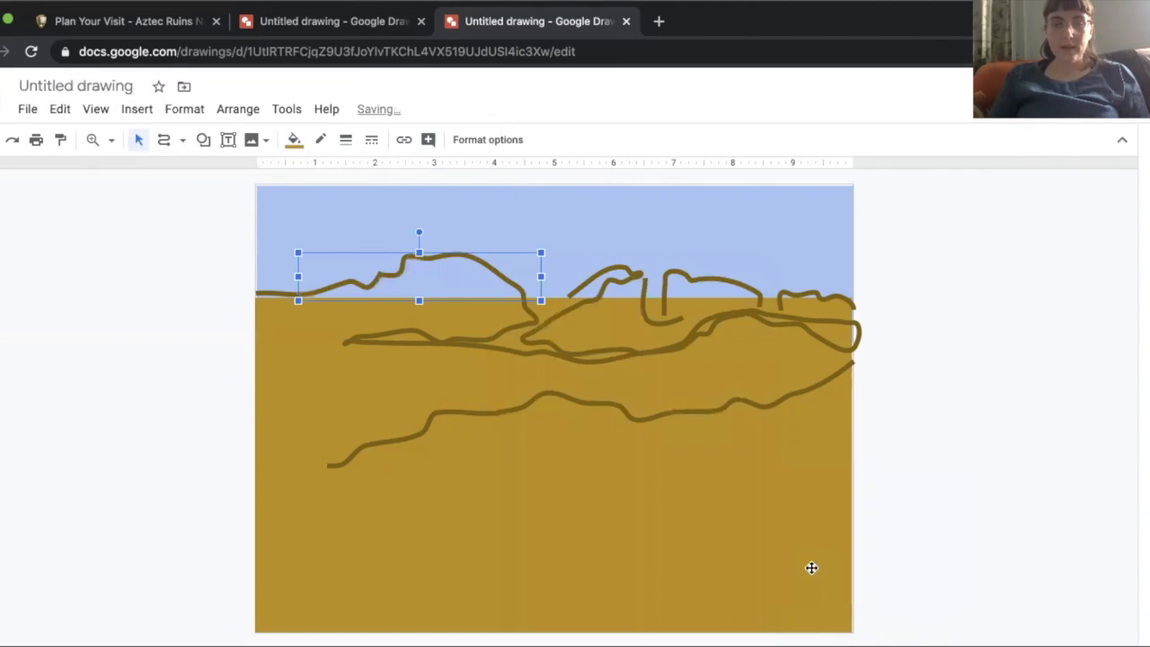
Send the blue sky rectangle to the back again, behind the golden upper-left wall shape, and deselect it
{"action": "left_click", "coordinate": [367, 190]}
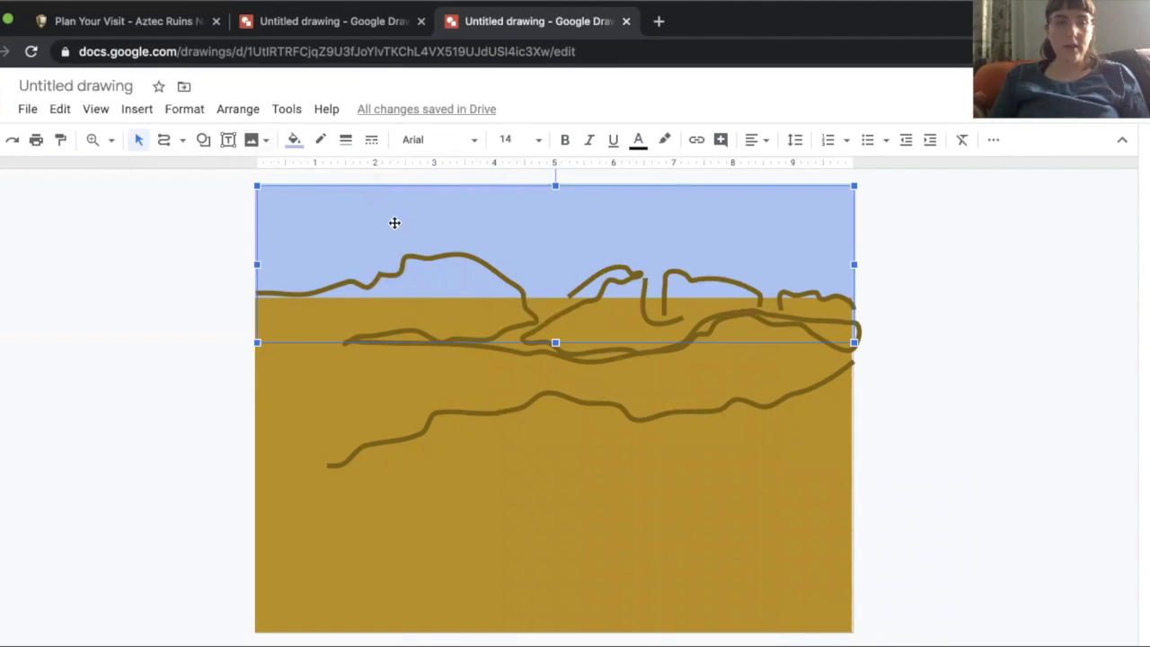
{"action": "right_click", "coordinate": [392, 224]}
{"action": "mouse_move", "coordinate": [528, 441]}
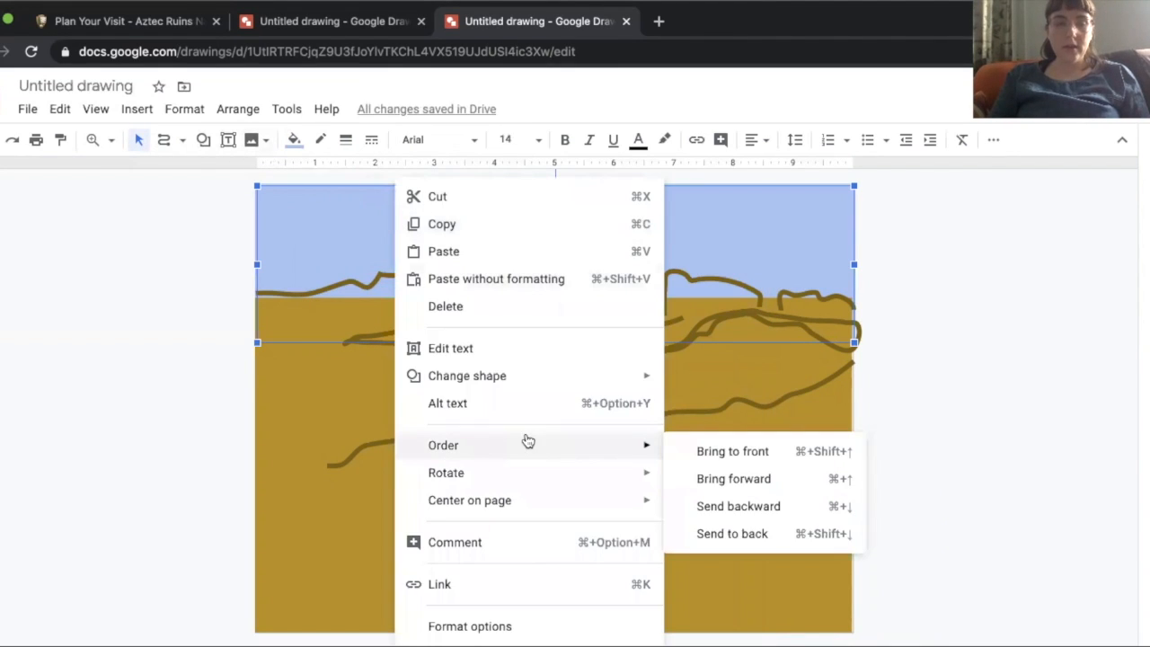
{"action": "left_click", "coordinate": [727, 534]}
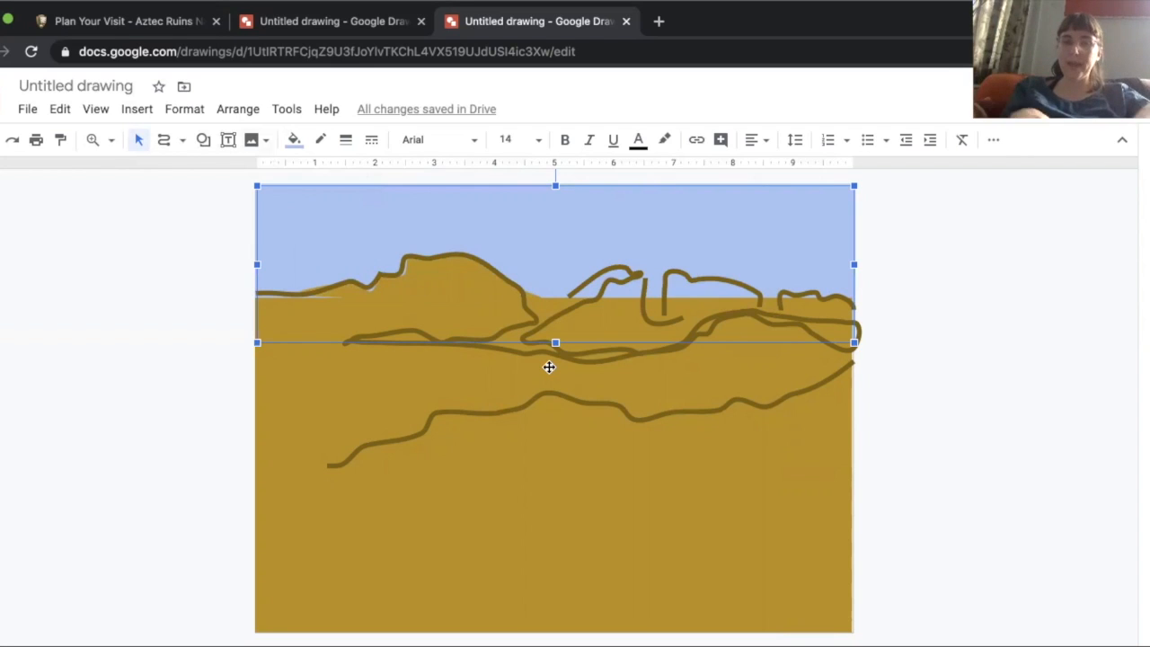
{"action": "left_click", "coordinate": [162, 440]}
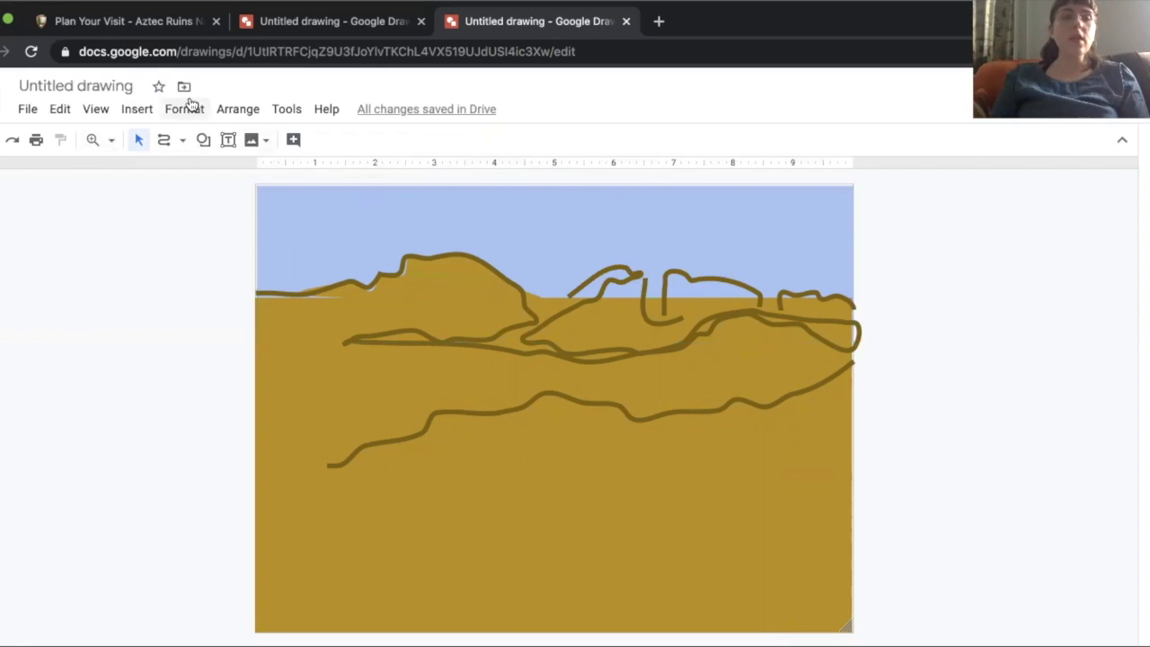
Insert word art reading "AZTEC NATIONAL RUINS" and move it down onto the empty ground below the wall lines
{"action": "left_click", "coordinate": [147, 111]}
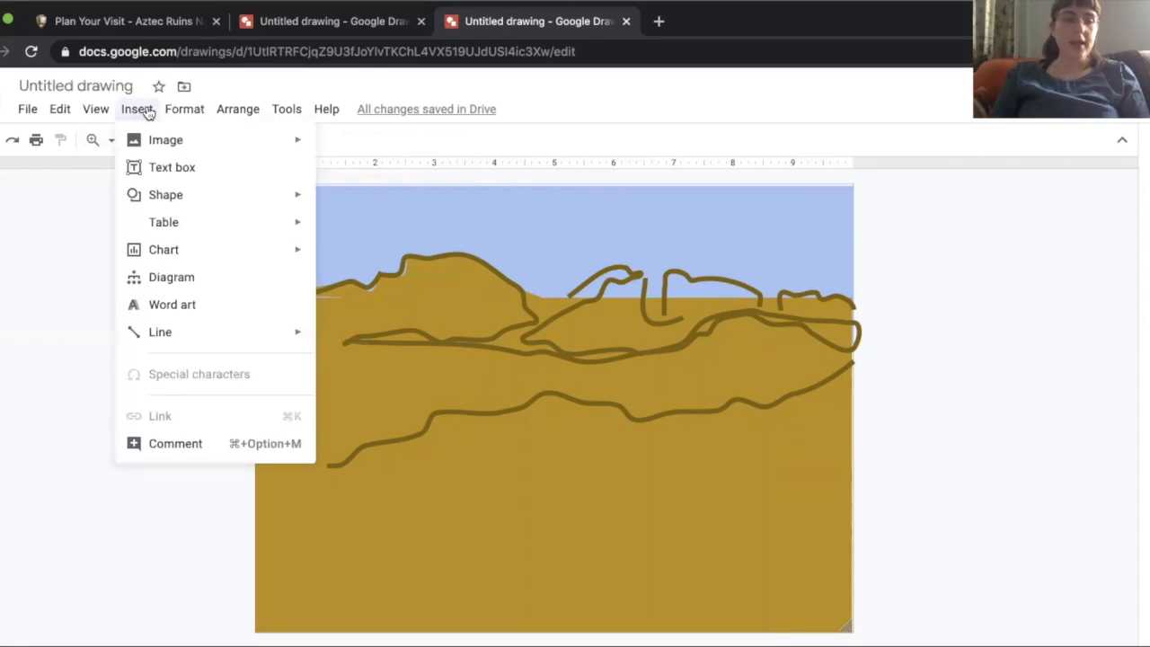
{"action": "left_click", "coordinate": [192, 309]}
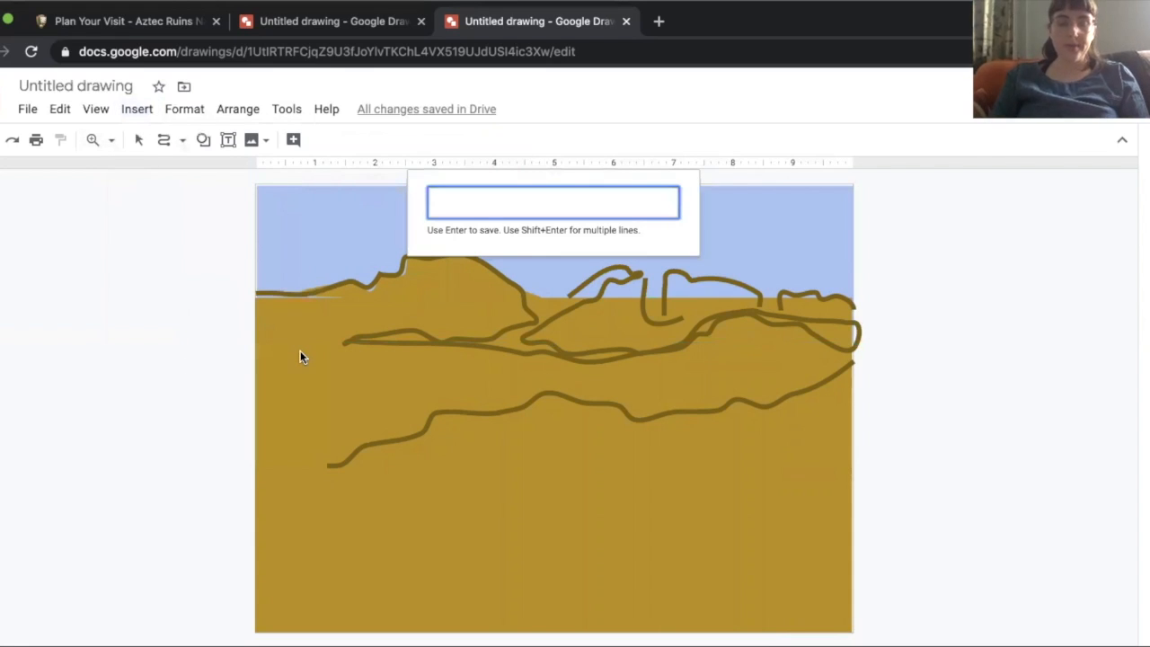
{"action": "type", "text": "A"}
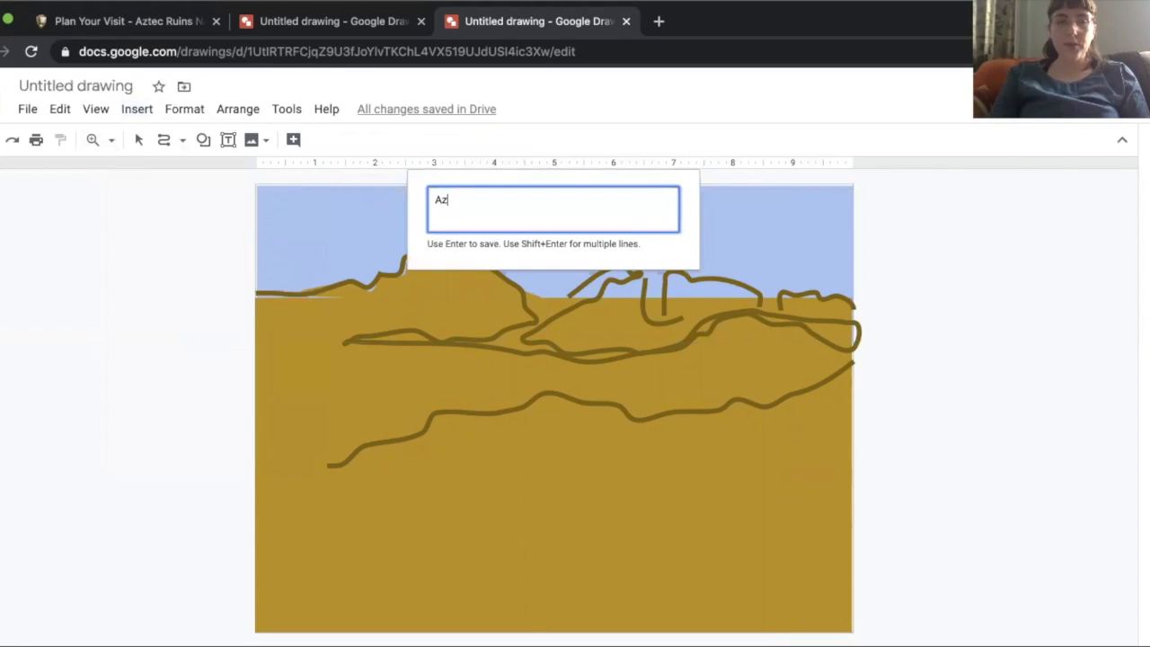
{"action": "type", "text": "ZTEC NATIONAL RUINS"}
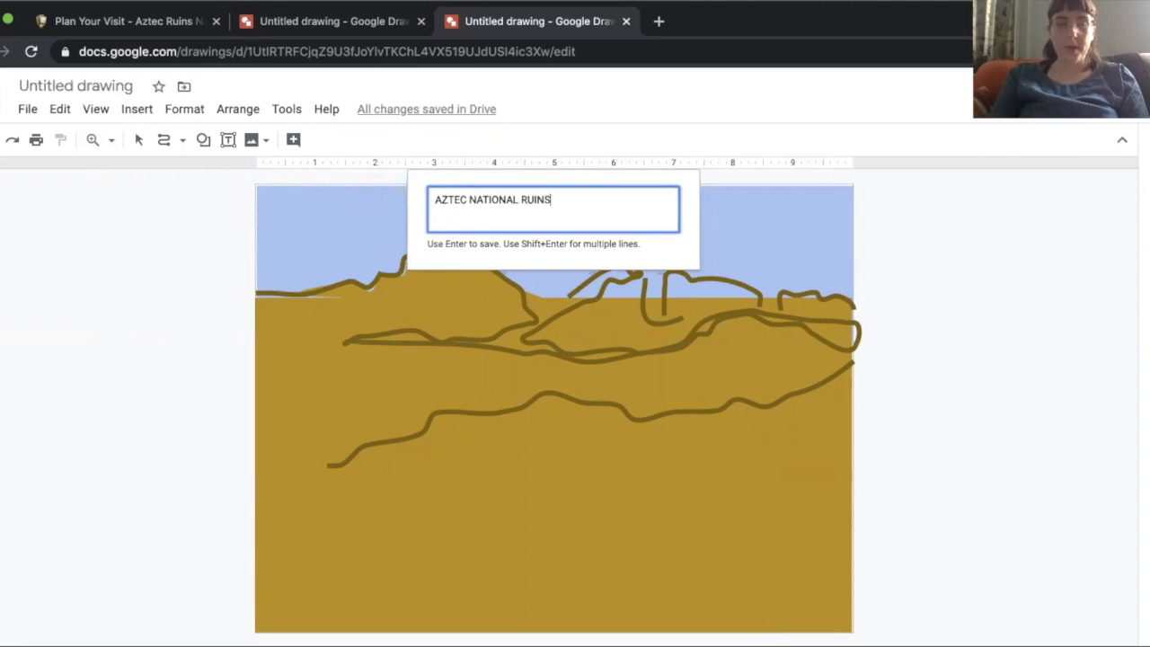
{"action": "key", "text": "Return"}
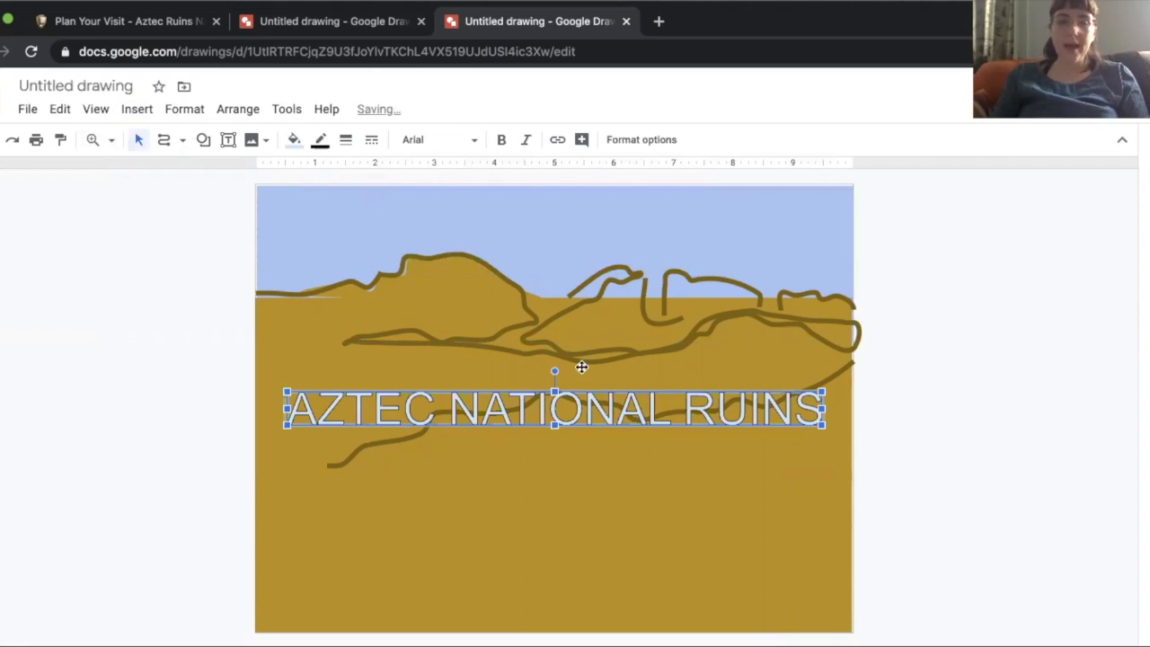
{"action": "left_click_drag", "start_coordinate": [593, 404], "coordinate": [585, 551]}
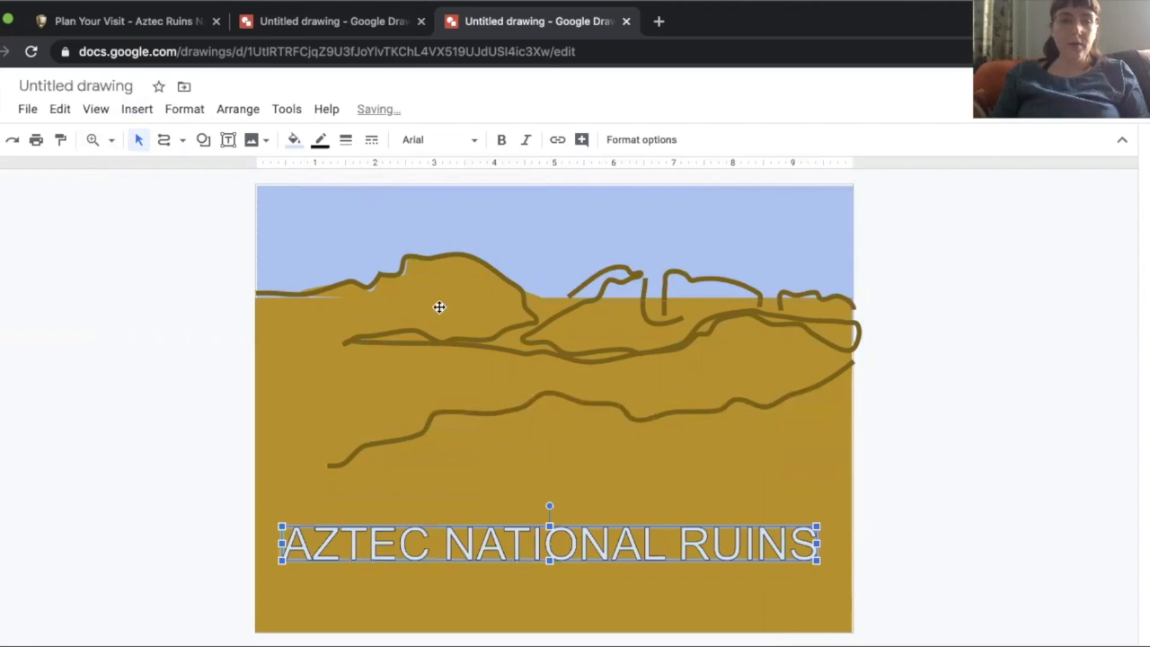
Set the word art title's font to Oswald in the Medium weight
{"action": "left_click", "coordinate": [469, 142]}
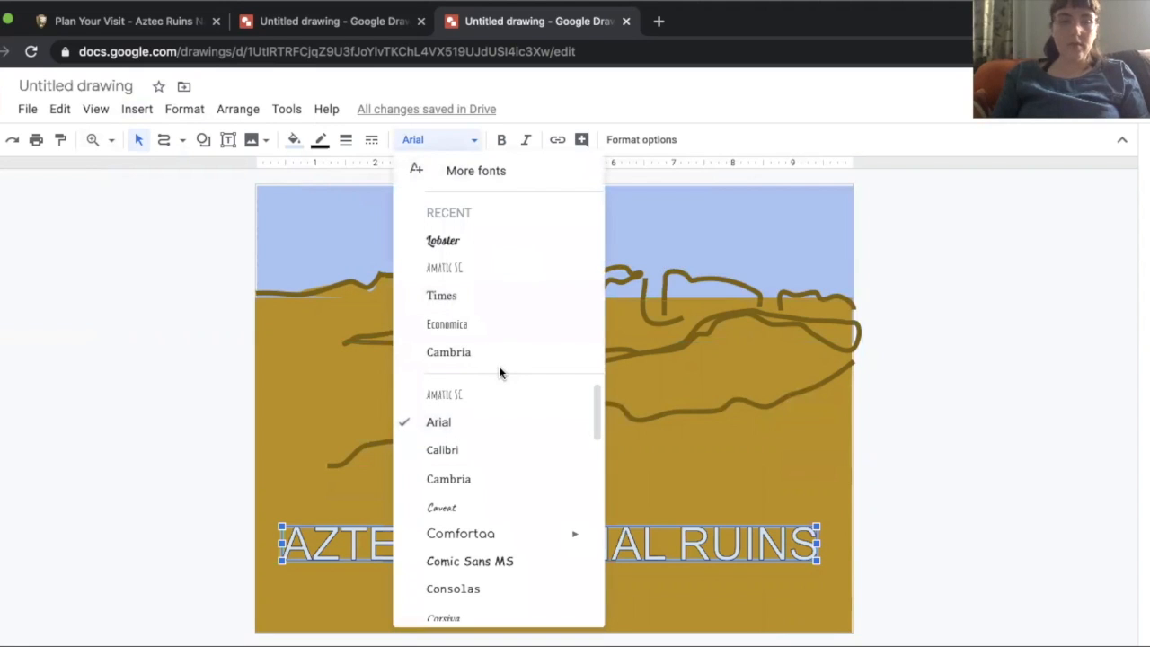
{"action": "scroll", "coordinate": [501, 530], "scroll_direction": "down", "scroll_amount": 4}
{"action": "scroll", "coordinate": [501, 530], "scroll_direction": "down", "scroll_amount": 5}
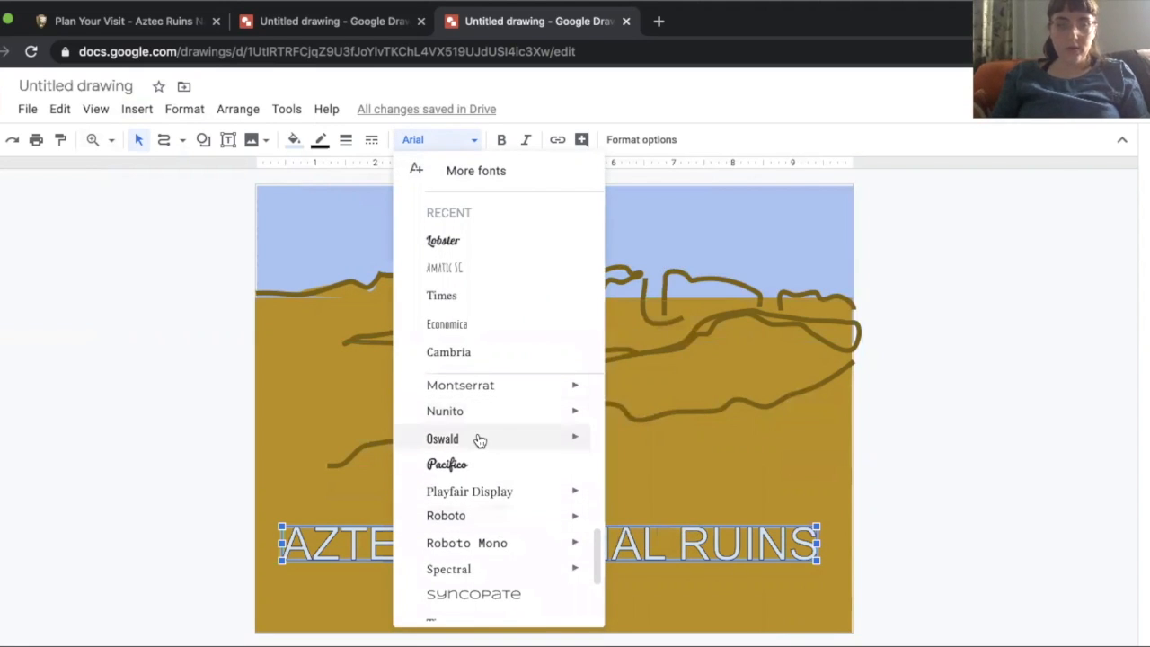
{"action": "mouse_move", "coordinate": [551, 441]}
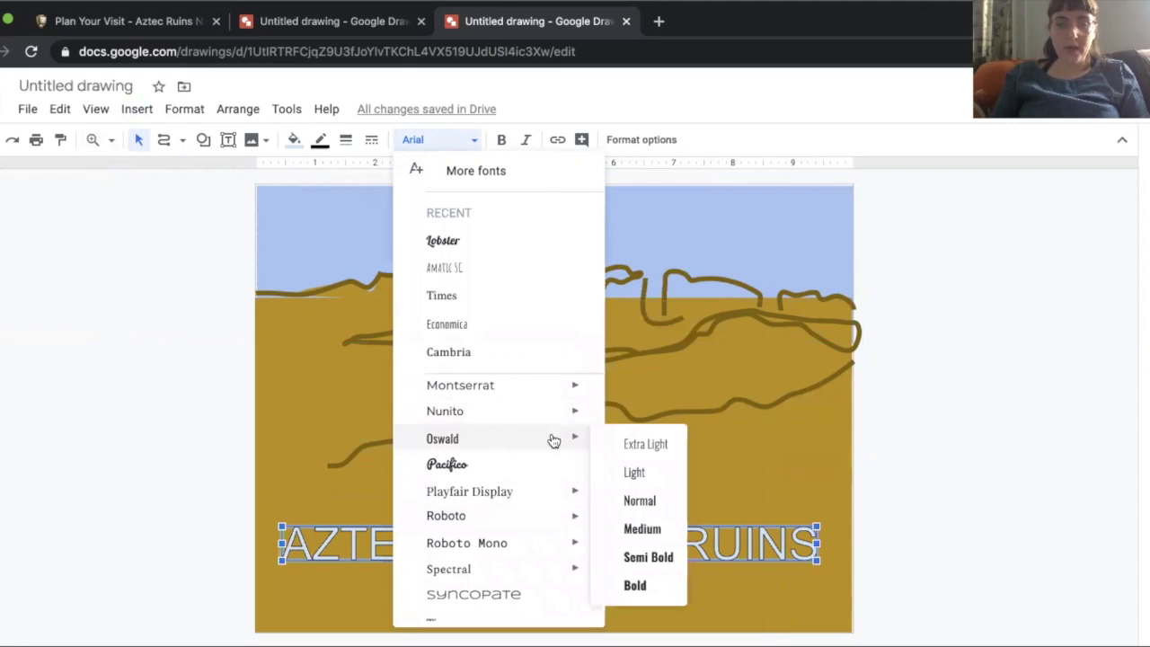
{"action": "left_click", "coordinate": [644, 528]}
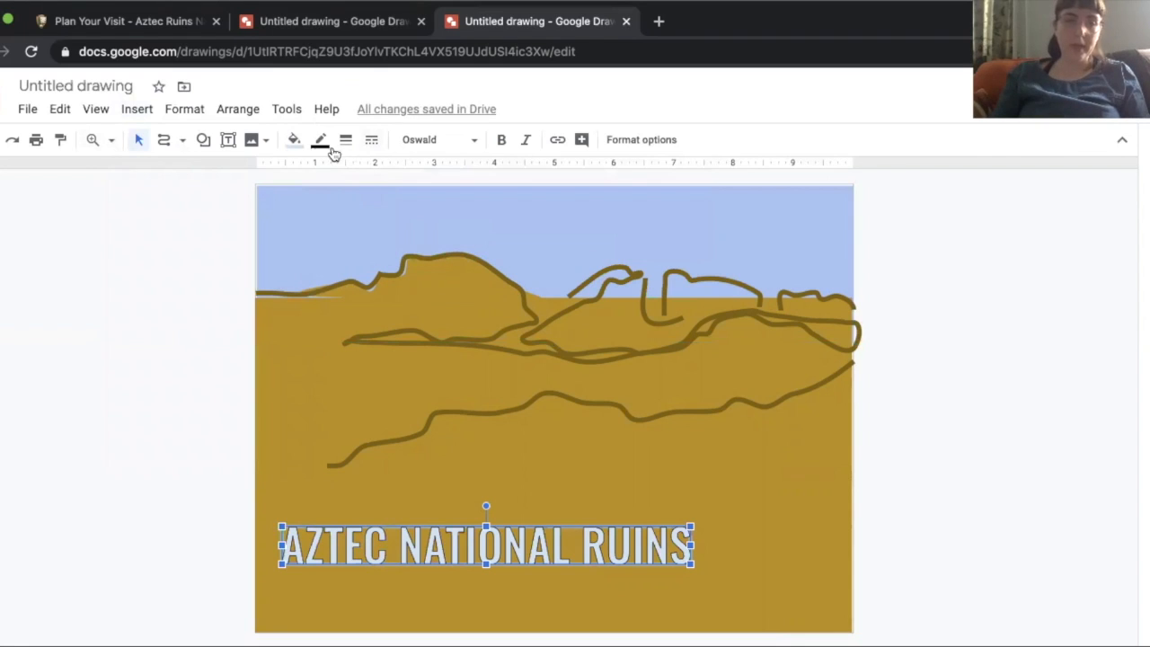
Change the title's Oswald weight to Bold and fill its letters with brick red
{"action": "left_click", "coordinate": [453, 144]}
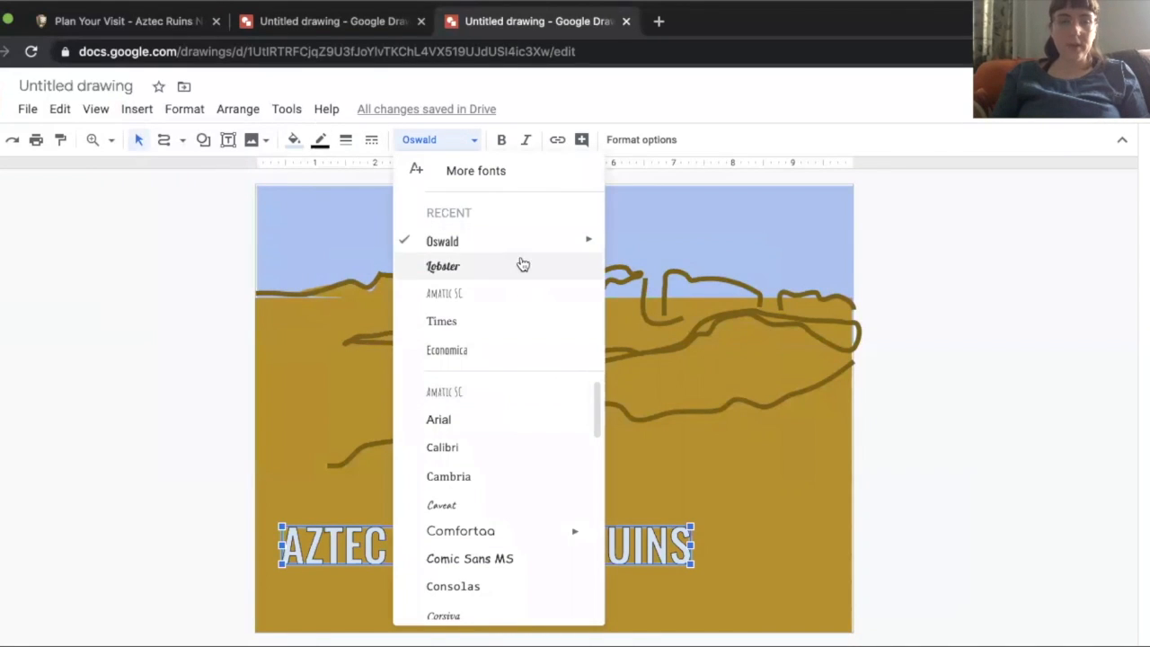
{"action": "mouse_move", "coordinate": [559, 236]}
{"action": "left_click", "coordinate": [665, 388]}
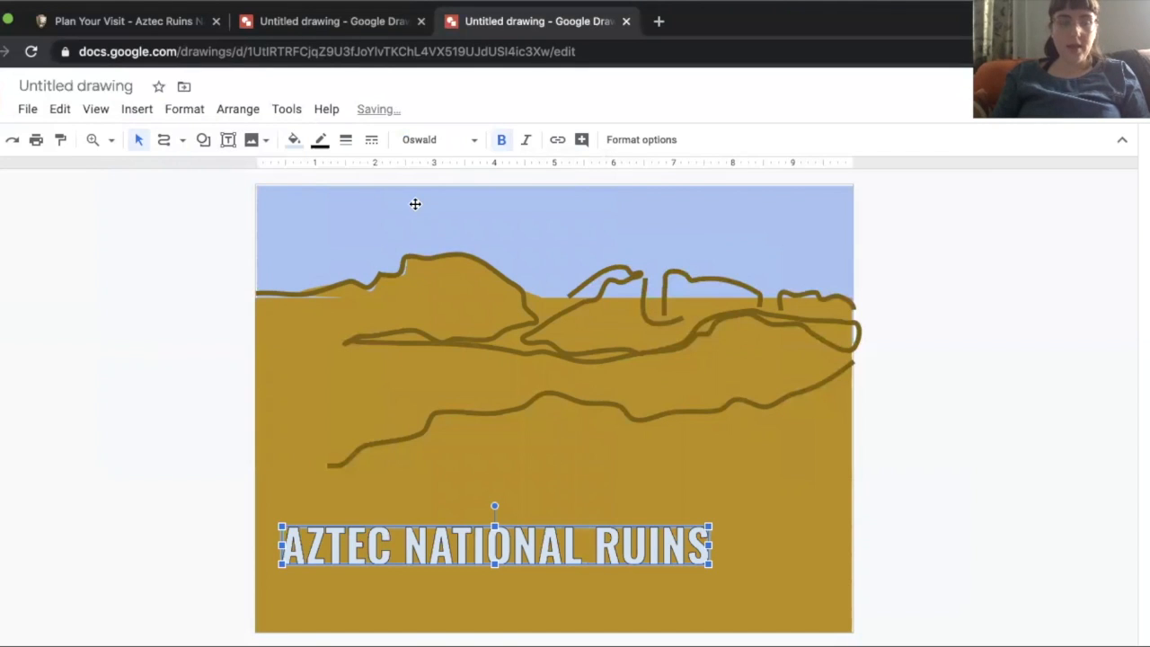
{"action": "left_click", "coordinate": [295, 140]}
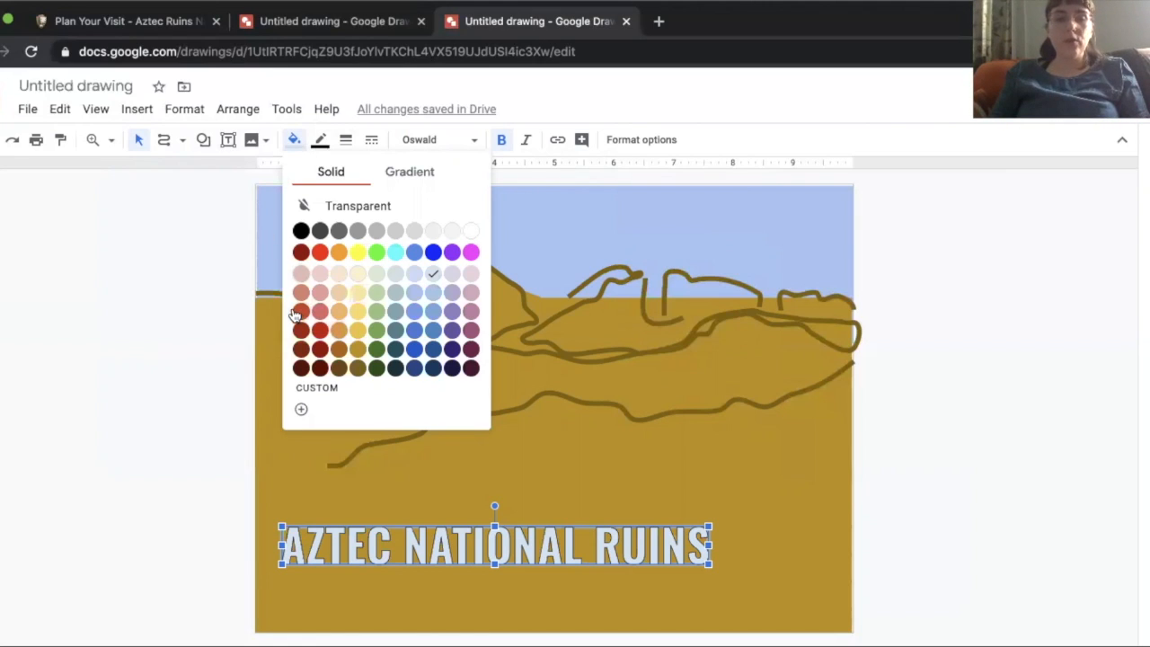
{"action": "left_click", "coordinate": [300, 310]}
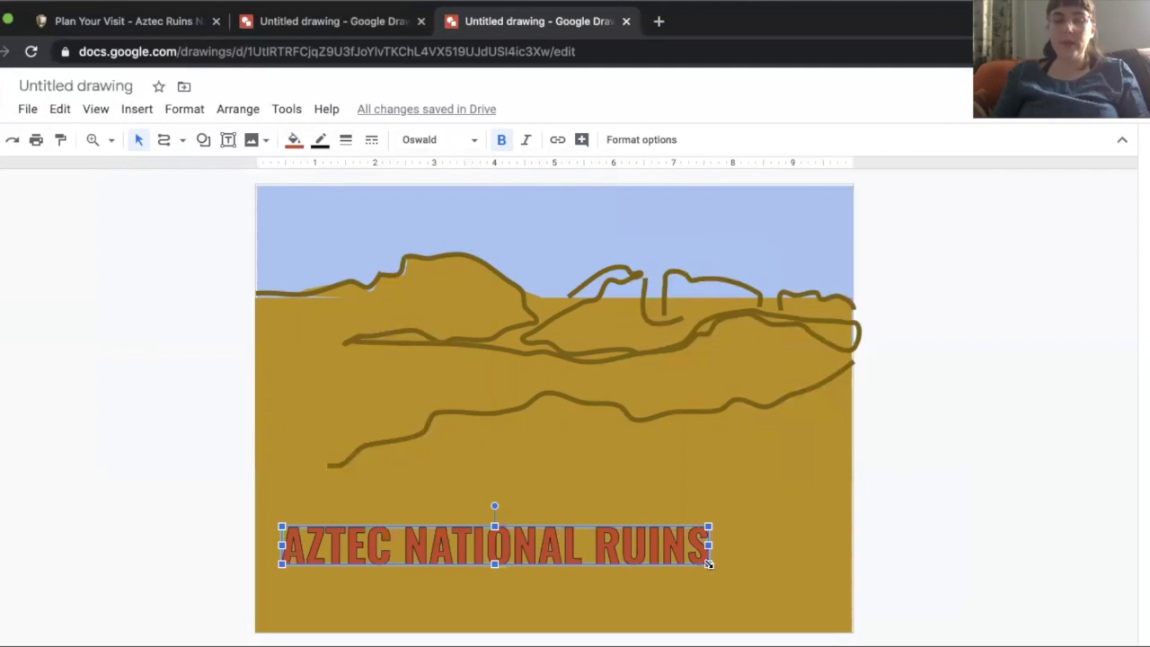
Stretch the title wider and taller to nearly span the canvas's lower area, and make its letter outline transparent
{"action": "left_click_drag", "start_coordinate": [709, 564], "coordinate": [824, 606]}
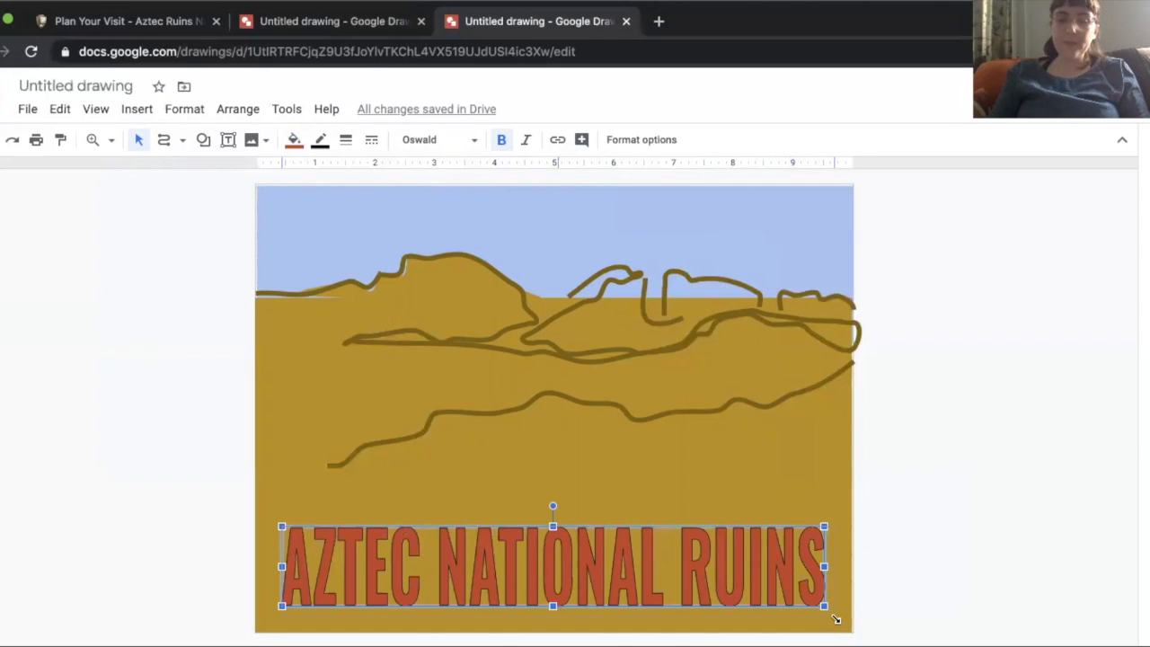
{"action": "mouse_move", "coordinate": [824, 605]}
{"action": "left_mouse_down"}
{"action": "mouse_move", "coordinate": [838, 620]}
{"action": "mouse_move", "coordinate": [827, 616]}
{"action": "left_mouse_up"}
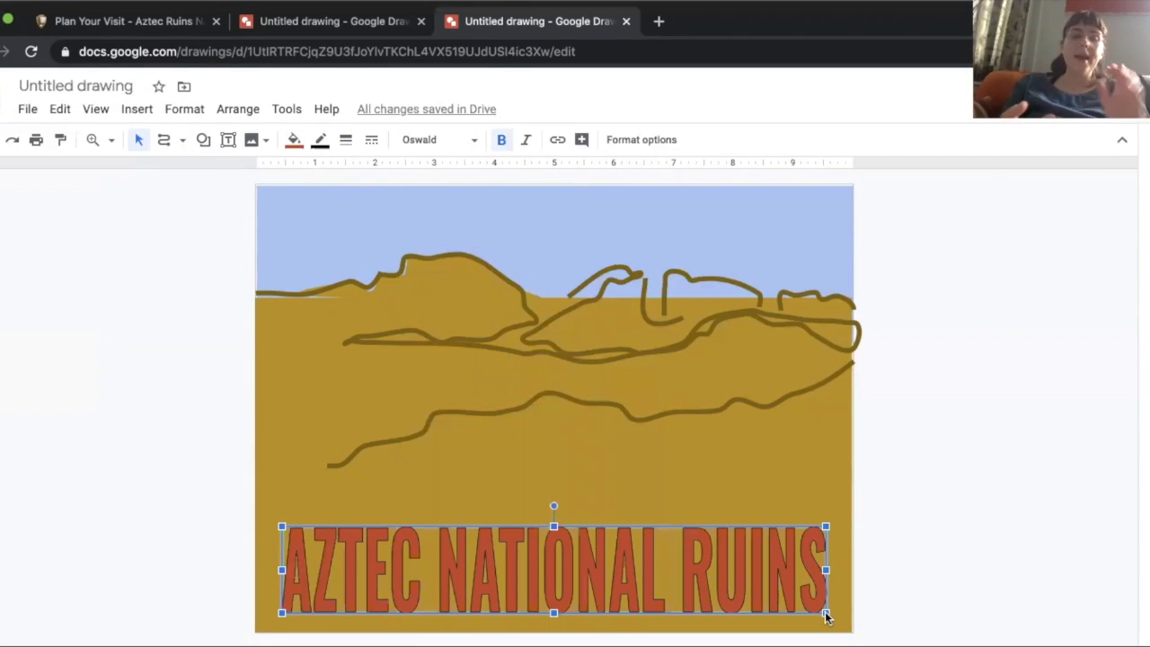
{"action": "left_click", "coordinate": [322, 142]}
{"action": "left_click", "coordinate": [341, 166]}
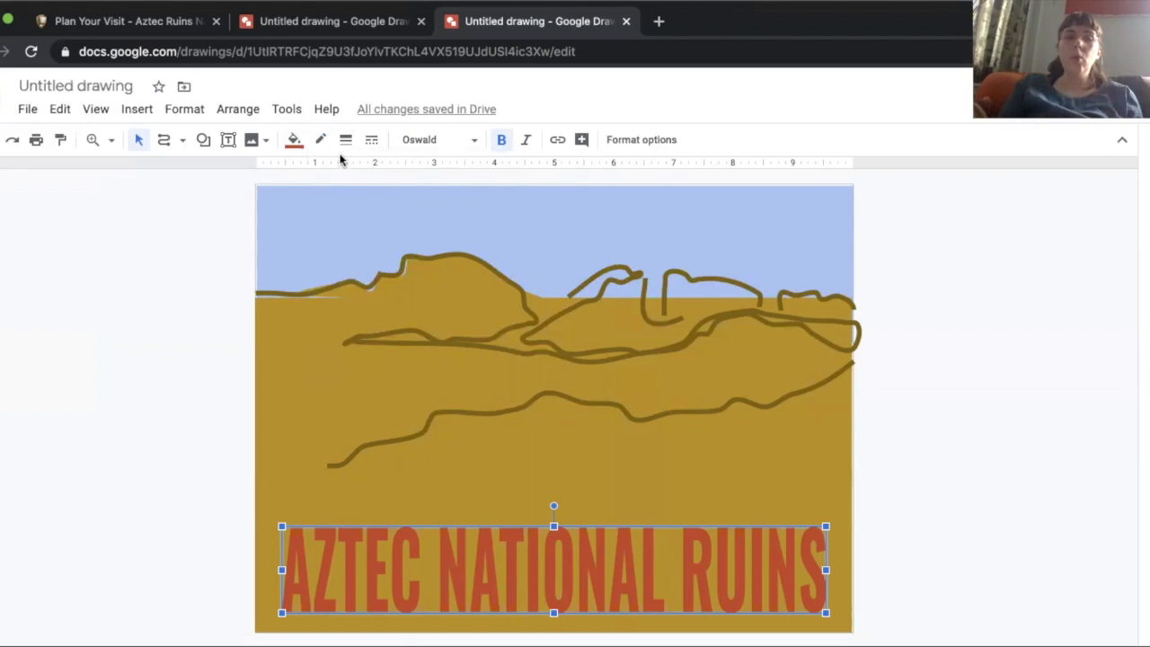
Switch to the finished example drawing and take a screenshot of just its canvas area
{"action": "left_click", "coordinate": [300, 20]}
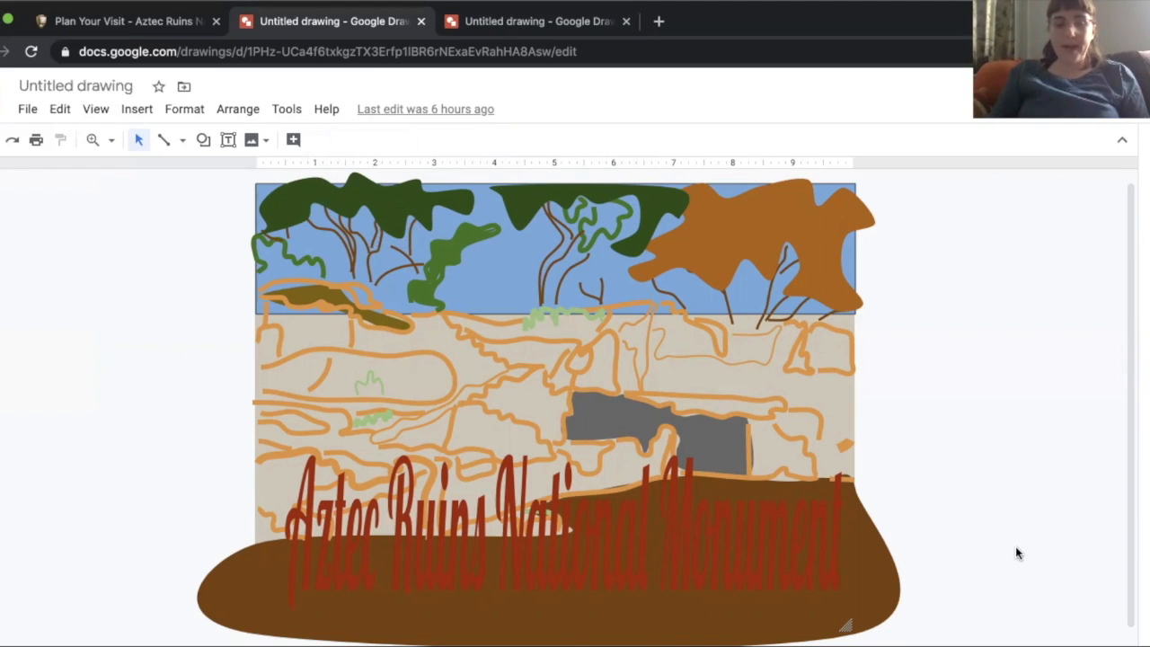
{"action": "key", "text": "super+shift+4"}
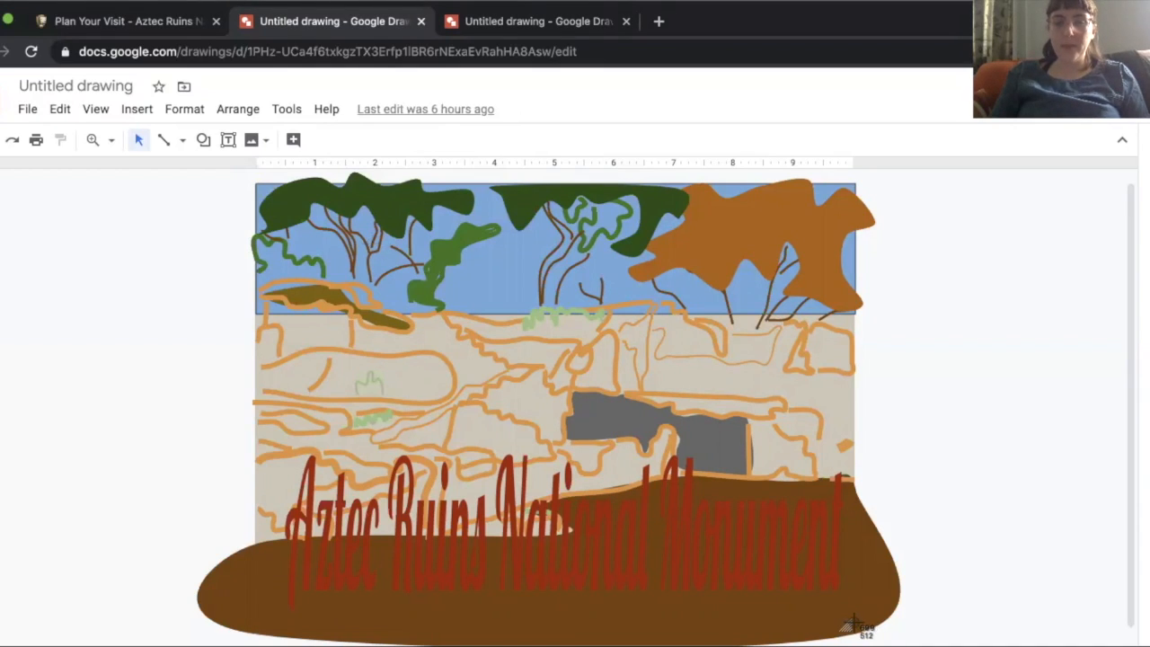
{"action": "left_click_drag", "start_coordinate": [256, 184], "coordinate": [853, 622]}
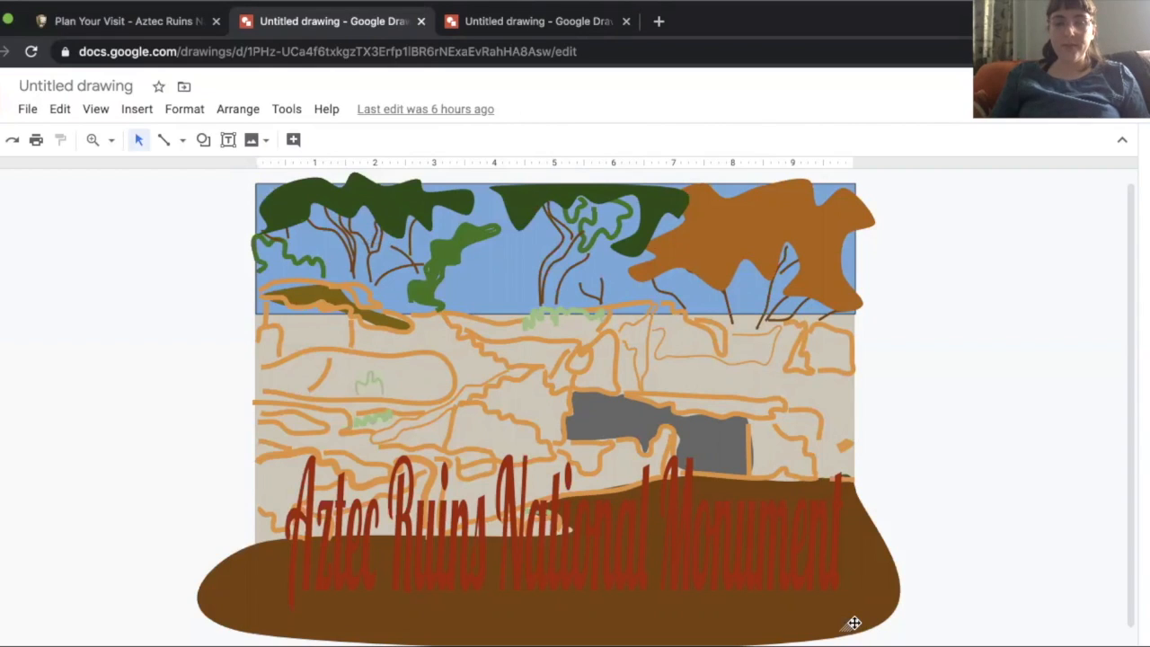